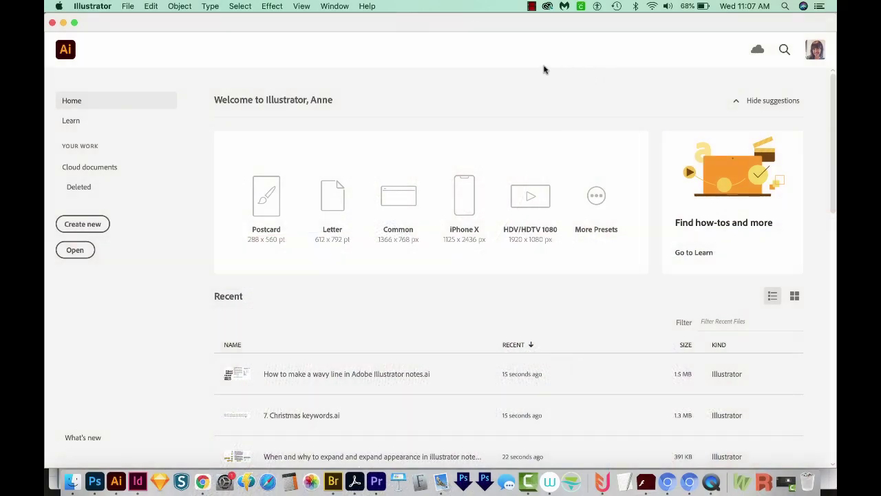
Step: Create a new blank print document from the Letter preset at 612 x 792 pt in CMYK color
left_click(83, 225)
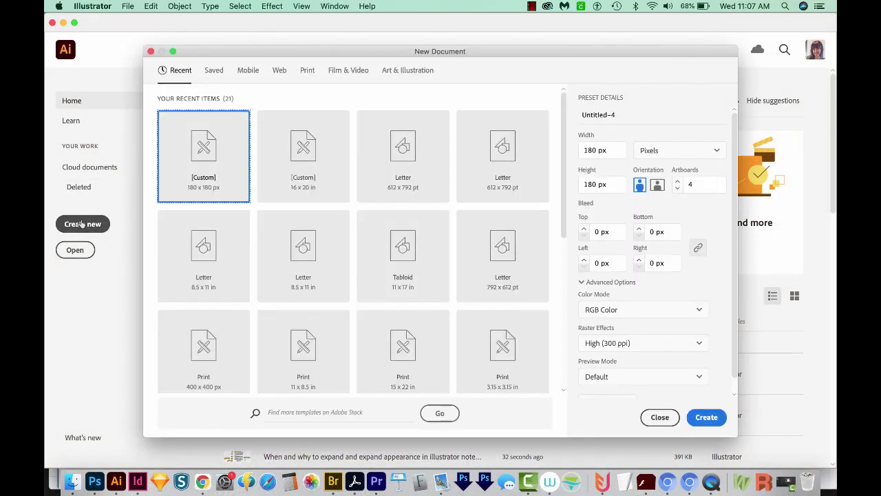
left_click(307, 72)
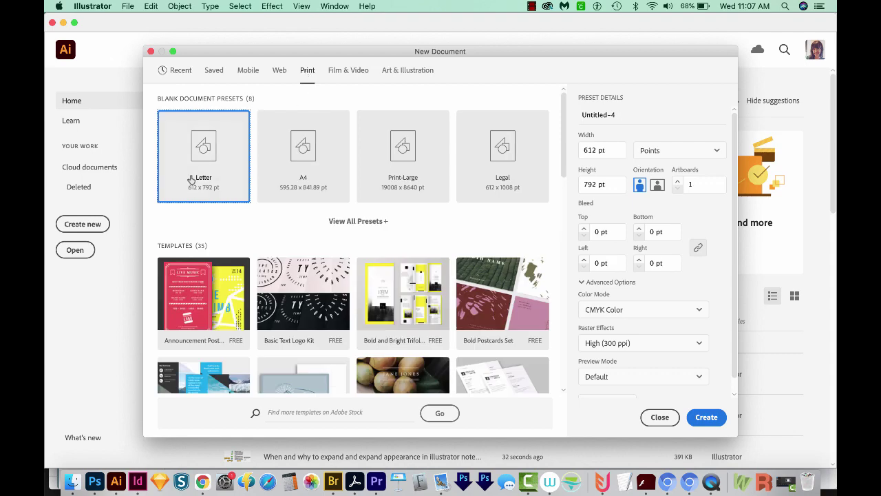
left_click(706, 417)
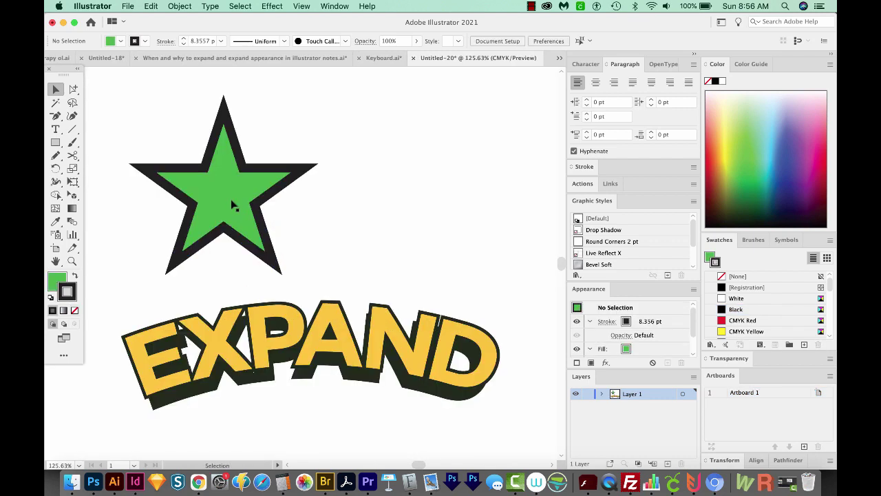
Step: Examine the green star and the warped EXPAND text, comparing their normal preview with outline view
left_click(232, 201)
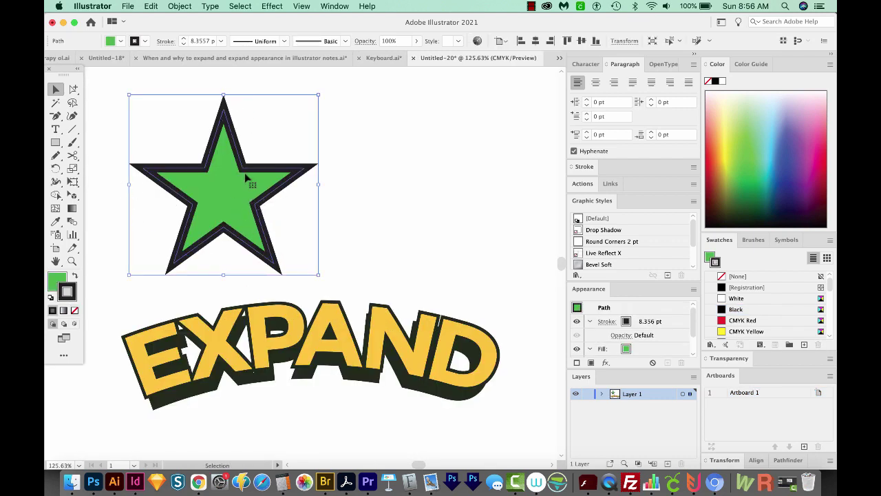
left_click(313, 335)
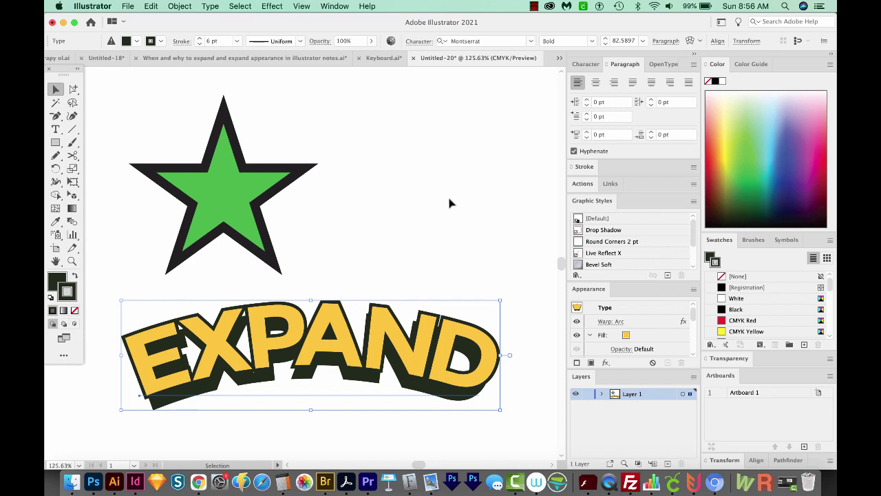
key("super")
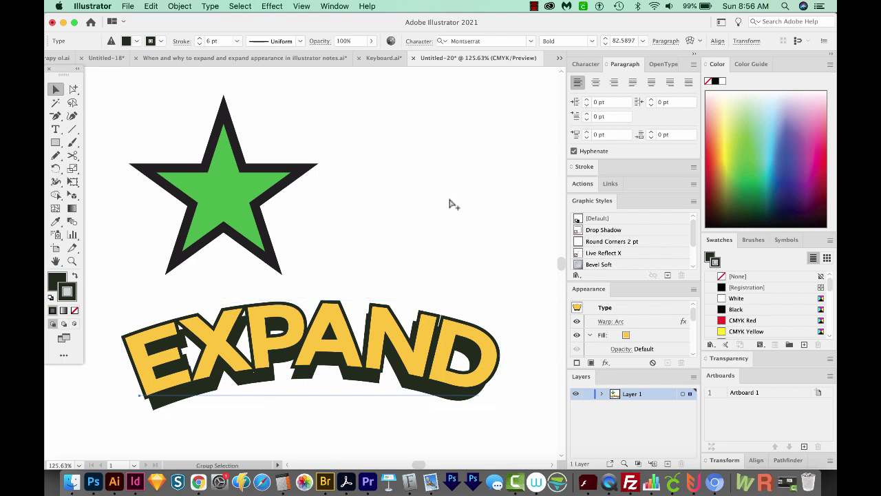
key("super+y")
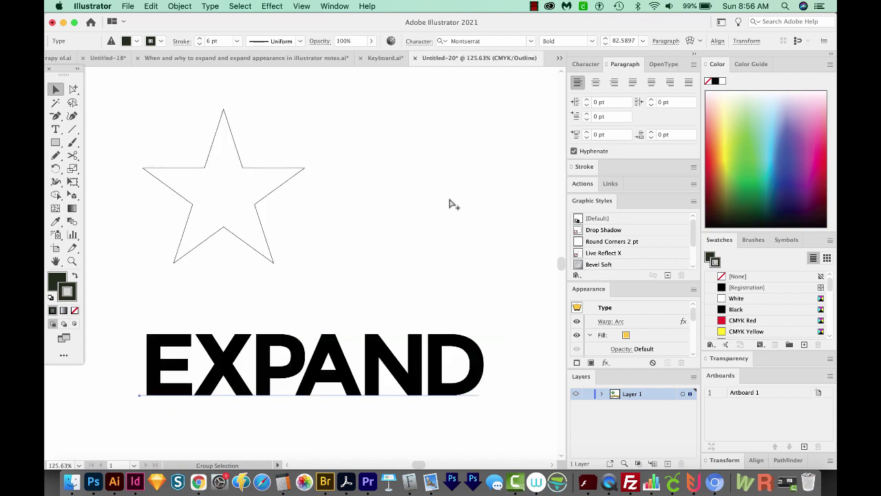
key("super+y")
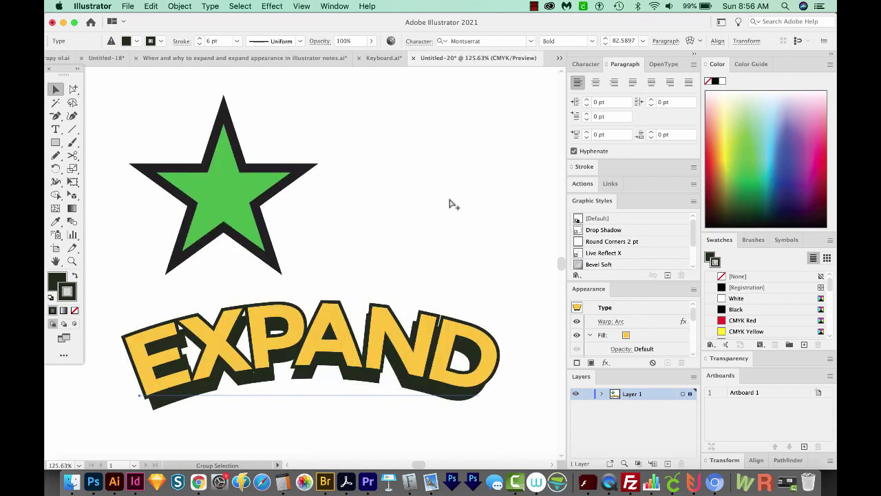
key("super+y")
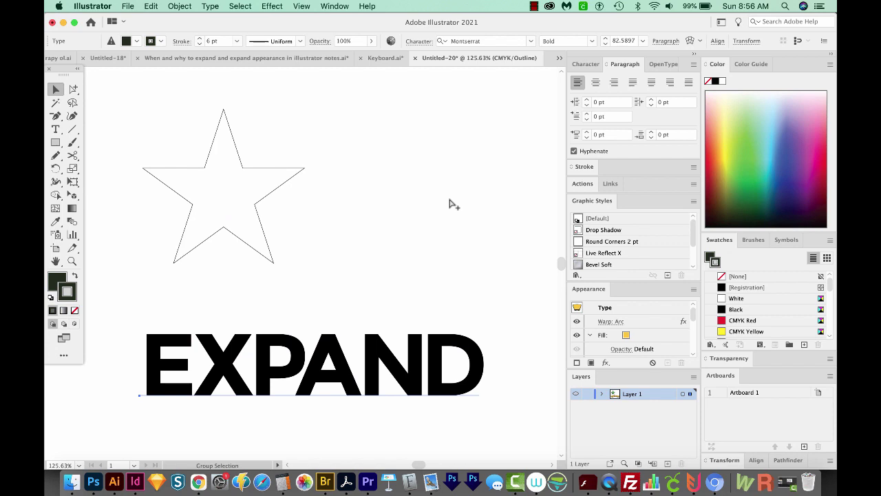
key("super+y")
Step: Expand the green star with both Fill and Stroke included, and deselect it
left_click(221, 188)
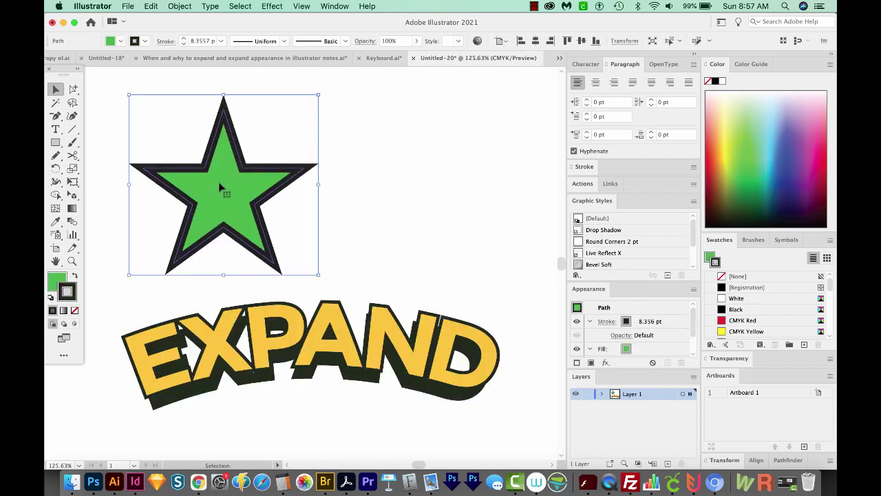
left_click(178, 7)
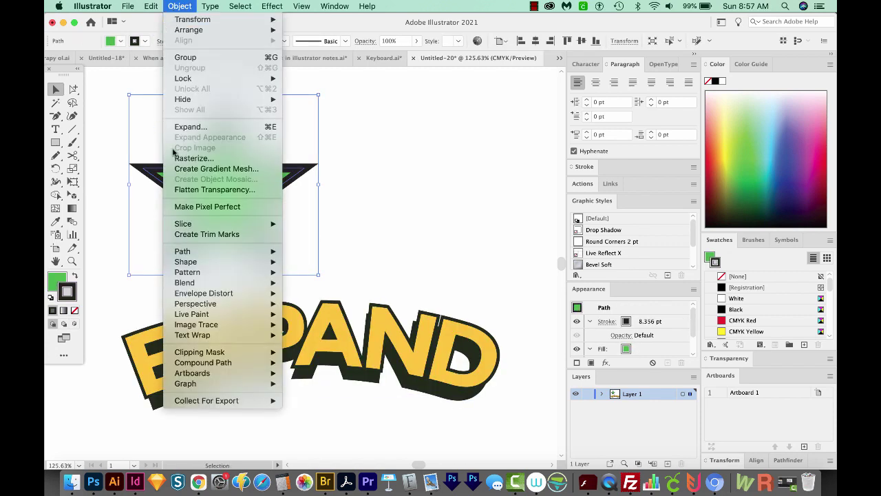
left_click(190, 127)
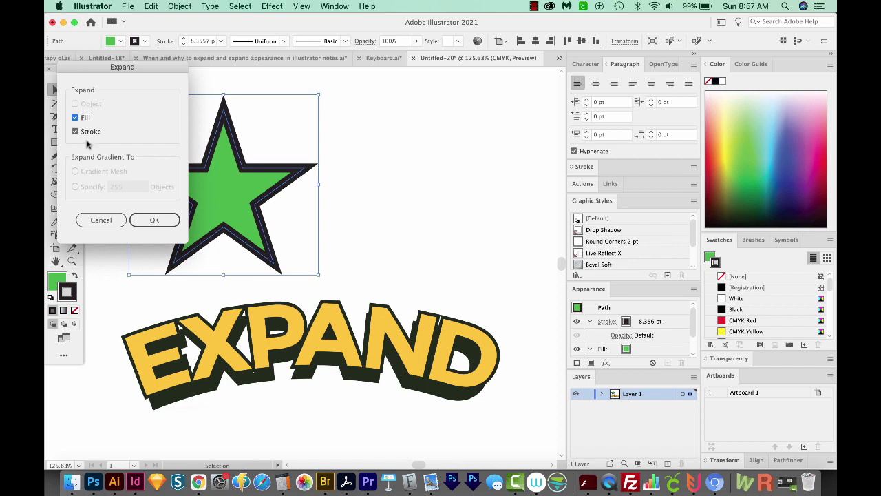
left_click(154, 220)
left_click(155, 227)
Step: Move the star's black outline sideways off its green fill using Group Selection, and undo the last move
key("a")
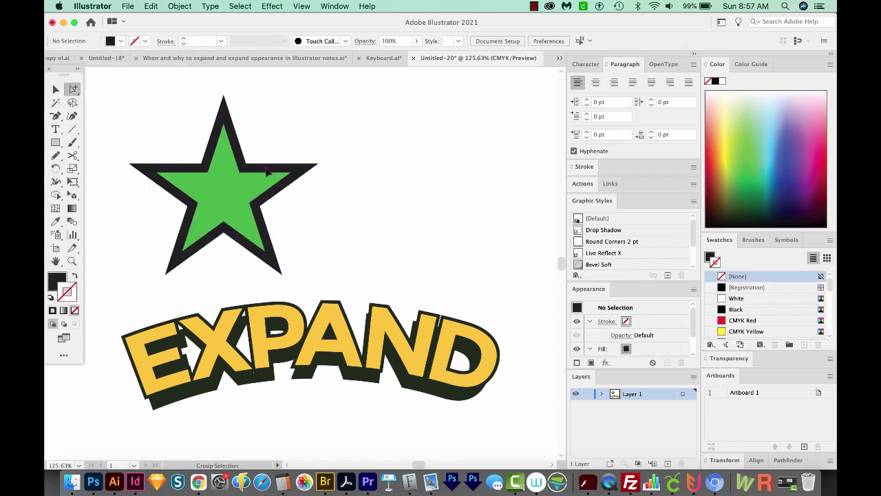
left_click(264, 174)
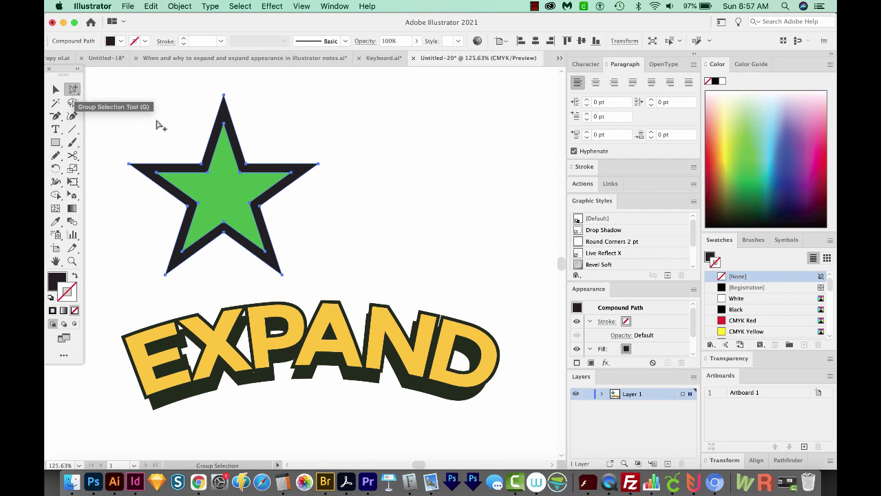
left_click_drag(259, 174, 352, 173)
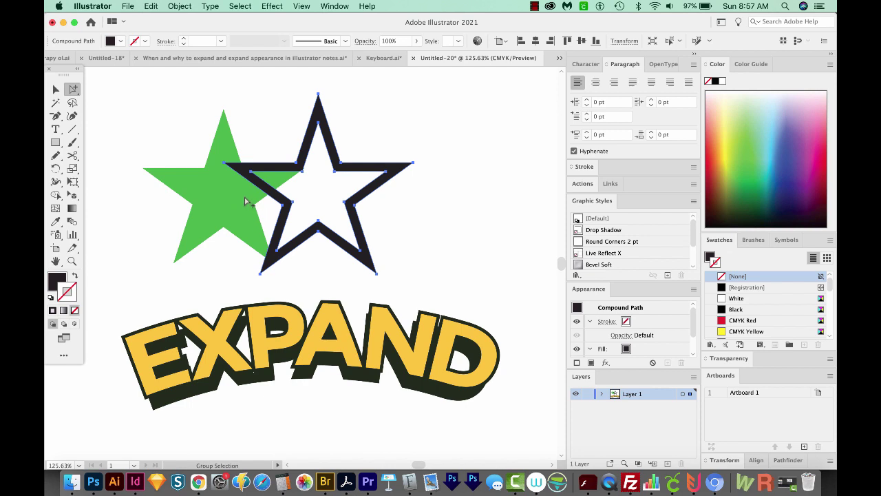
key("super+z")
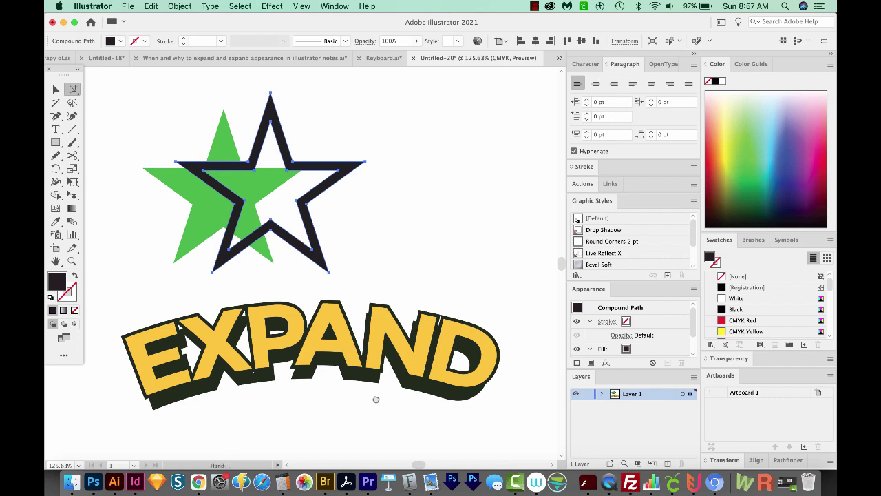
Step: Examine the full list of warp, fill, stroke and transform appearance attributes applied to the EXPAND text
scroll(404, 336, "down", 4)
scroll(403, 337, "left", 2)
key("v")
left_click(401, 315)
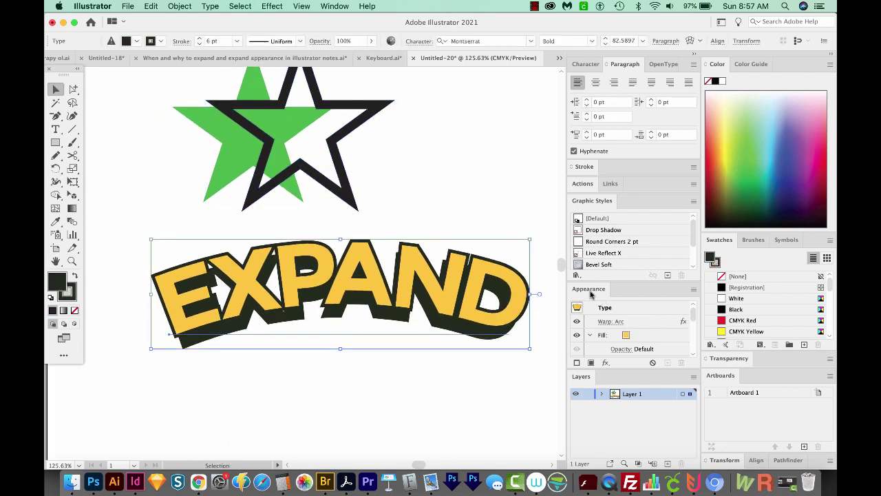
left_click_drag(591, 291, 445, 121)
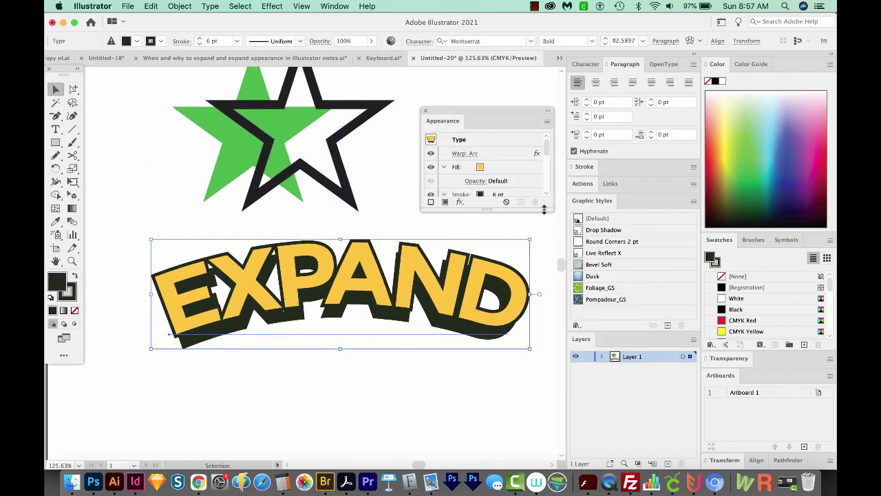
left_click_drag(546, 210, 531, 325)
left_click_drag(496, 121, 589, 209)
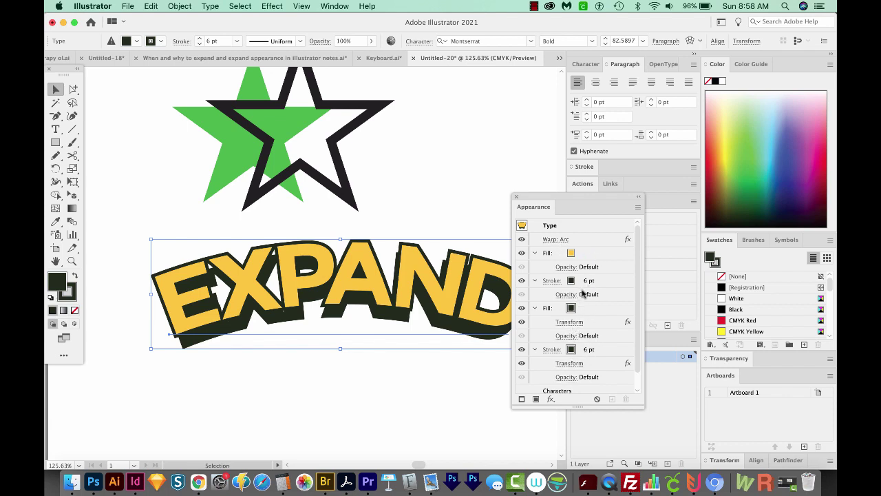
left_click_drag(581, 206, 637, 203)
Step: Expand the appearance of the EXPAND text and ungroup the resulting artwork
left_click(179, 6)
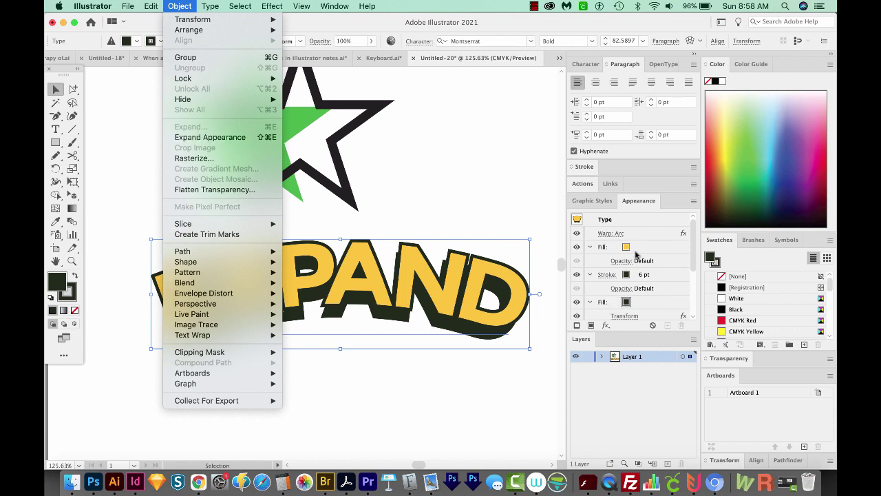
left_click(211, 137)
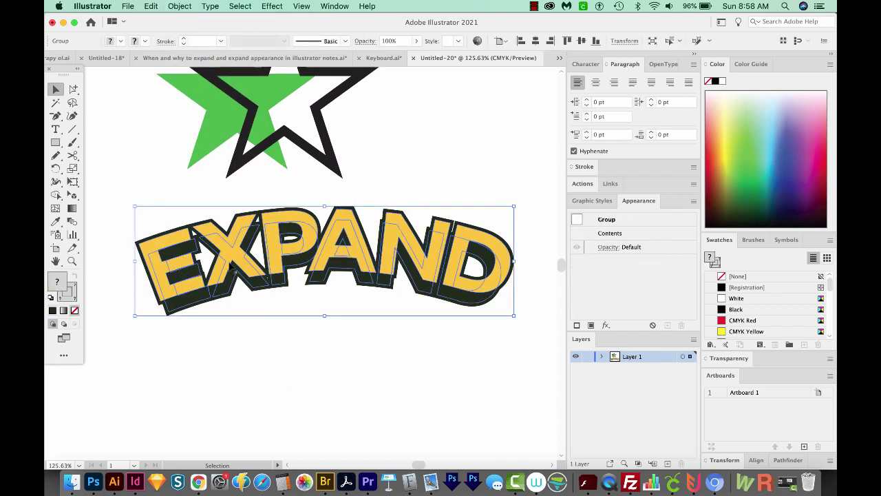
left_click(230, 268, "shift")
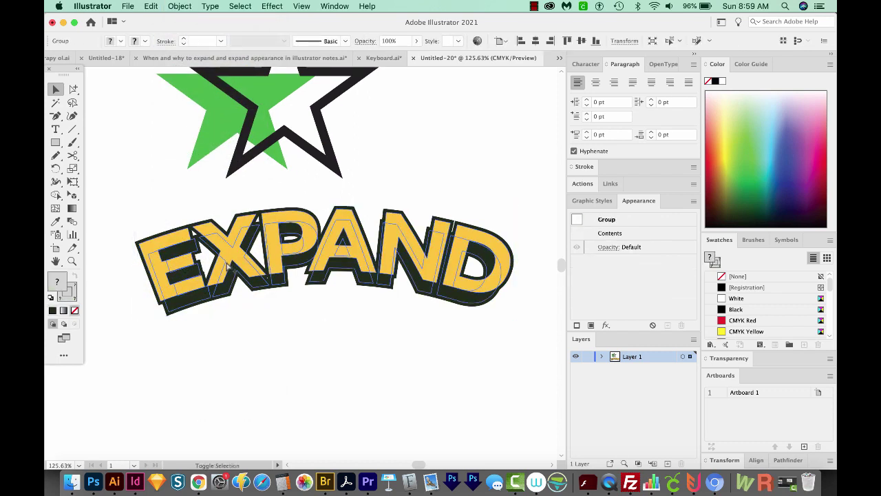
Step: Pull the yellow lettering, one black outline and the solid black lettering of EXPAND downward, away from the remaining outline
left_click_drag(357, 293, 361, 347)
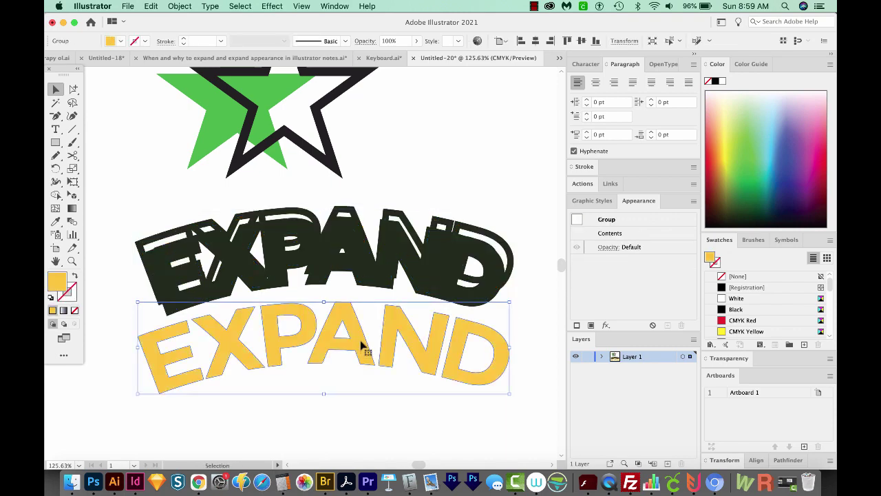
mouse_move(337, 248)
left_mouse_down()
mouse_move(363, 378)
mouse_move(389, 372)
left_mouse_up()
left_click_drag(357, 253, 372, 335)
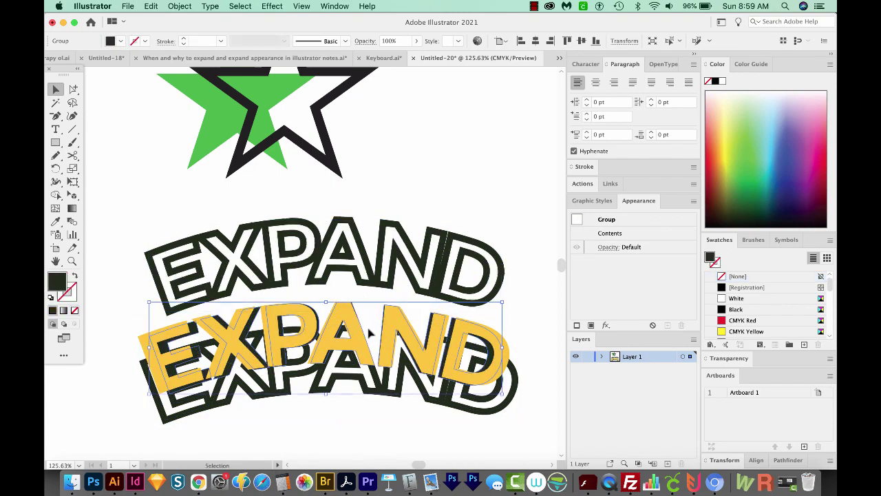
key("shift+Down")
key("shift+Down")
key("shift+Down")
key("shift+Down")
key("shift+Down")
key("shift+Down")
key("shift+Down")
key("shift+Down")
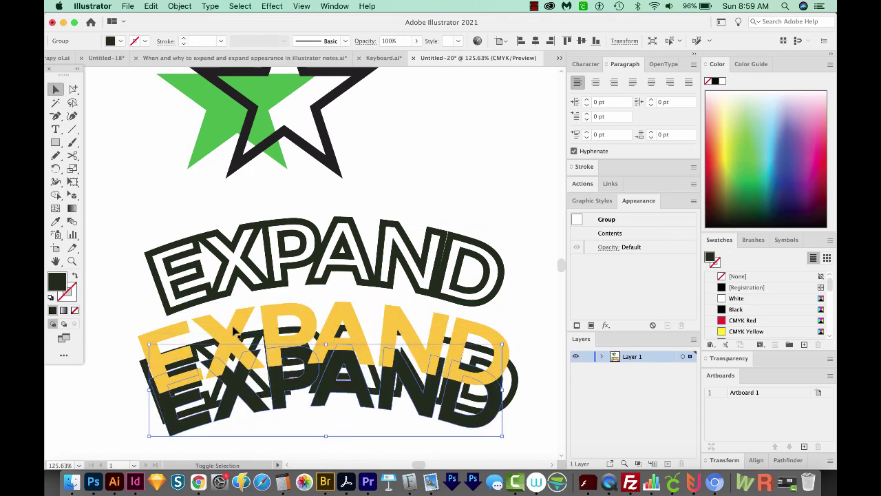
Step: Check in outline view whether the uppermost EXPAND outline group still has live strokes, and return to the normal preview
left_click(340, 249)
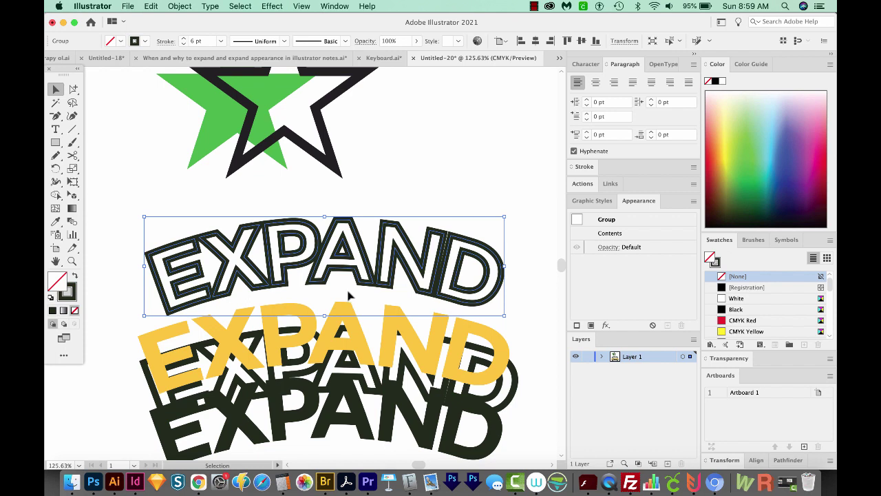
key("super")
key("super+y")
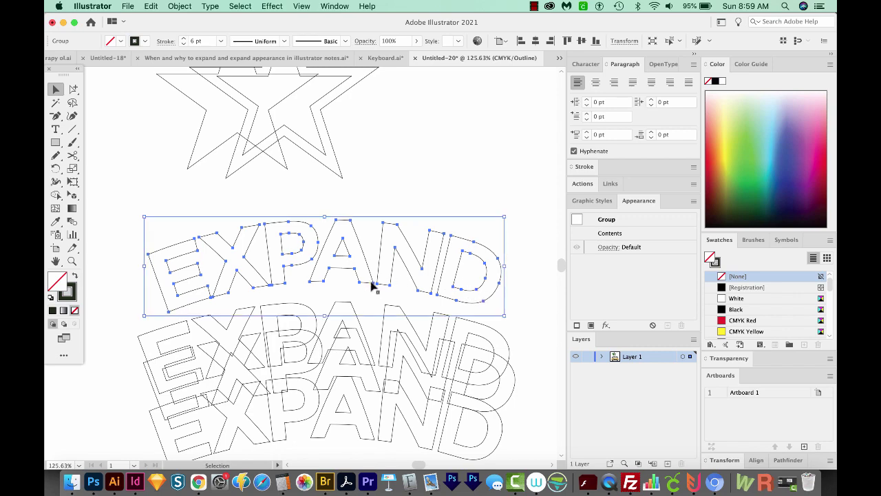
key("super+y")
key("v")
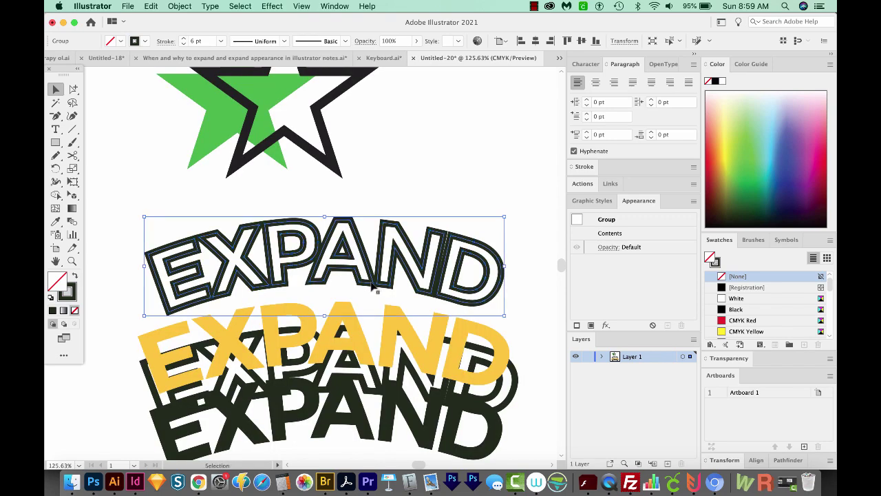
Step: Undo all the moves that separated the pieces of the EXPAND lettering
key("super+z")
key("super+z")
key("super+z")
key("super+z")
key("super+z")
key("super+z")
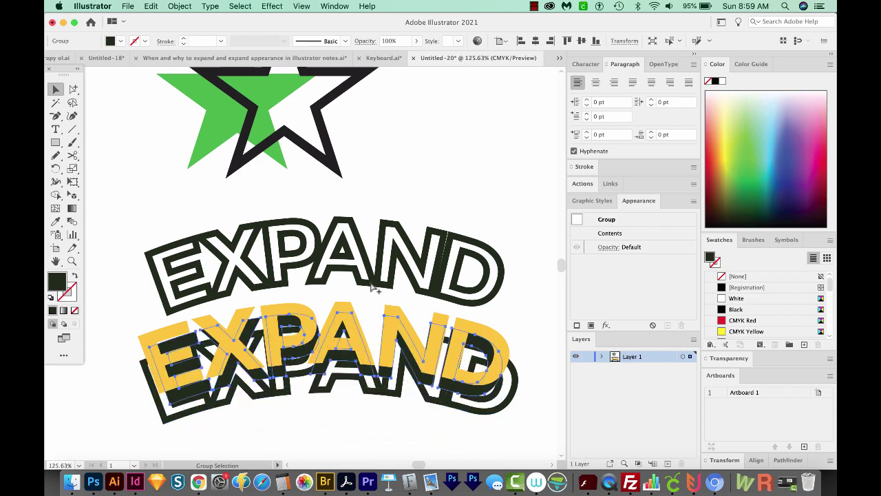
key("super+z")
key("super+z")
key("super+z")
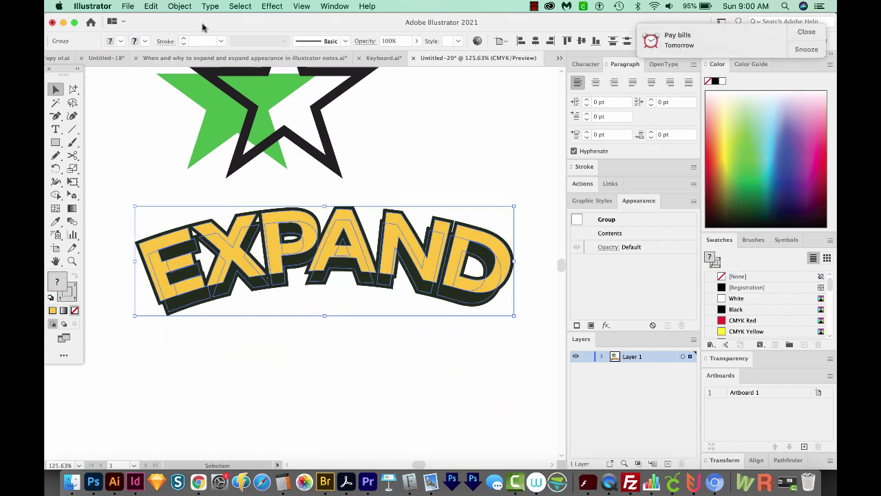
Step: Expand the fill and stroke of the EXPAND lettering and combine its overlapping shapes with the Pathfinder Merge operation
left_click(180, 6)
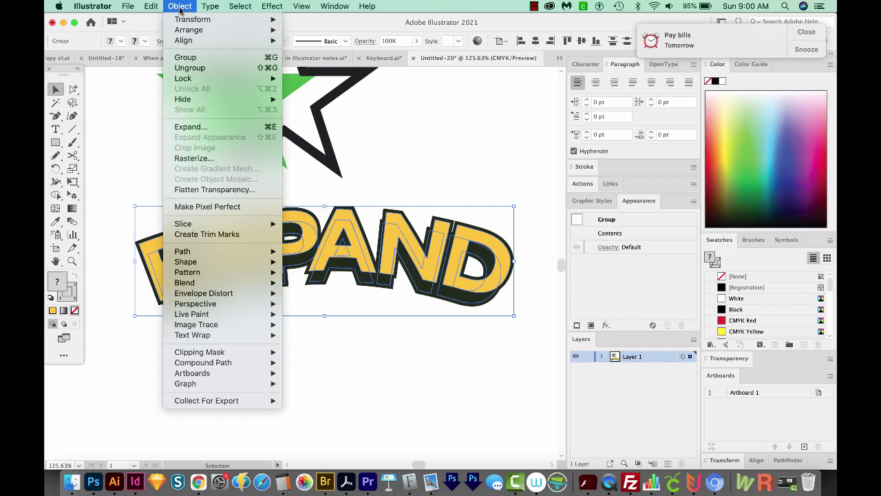
left_click(192, 129)
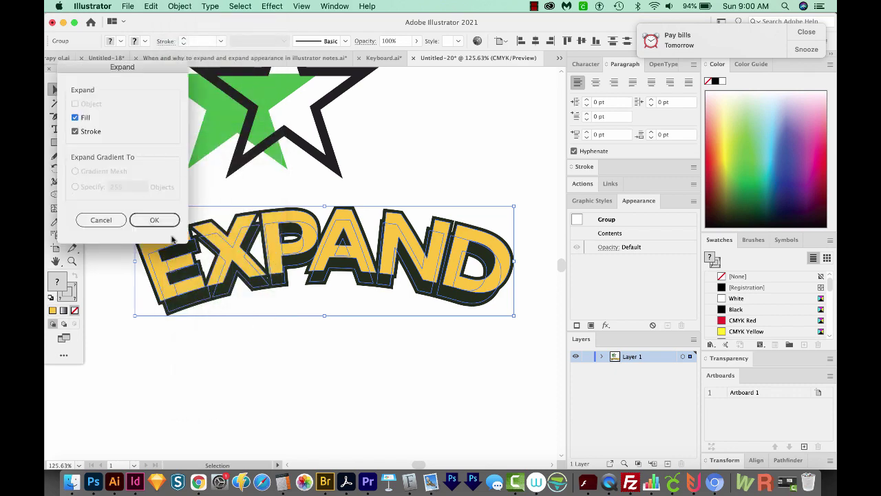
left_click(154, 220)
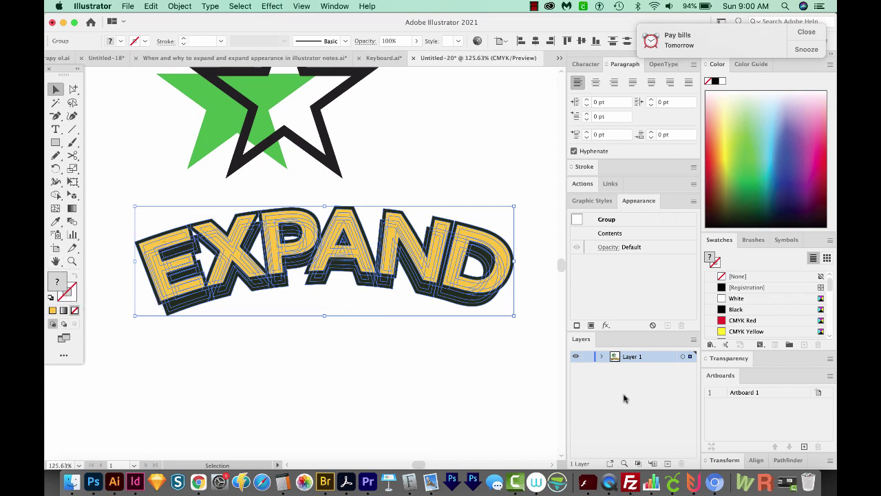
left_click(787, 460)
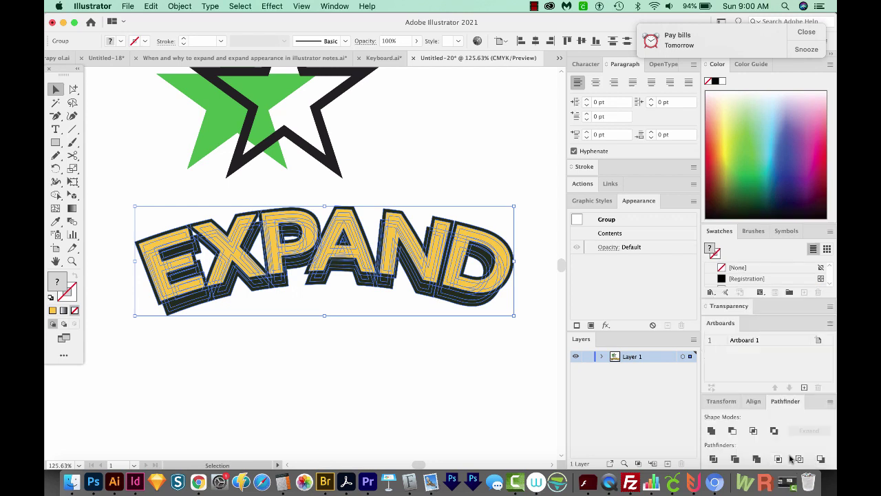
left_click(757, 459)
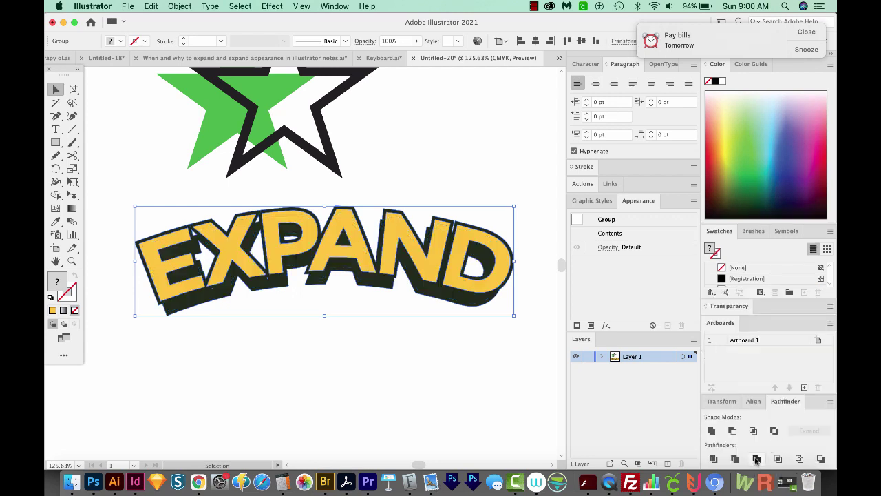
Step: Remove the stray notch anchor points from the black outline of the merged EXPAND lettering around the E, A and N
key("z")
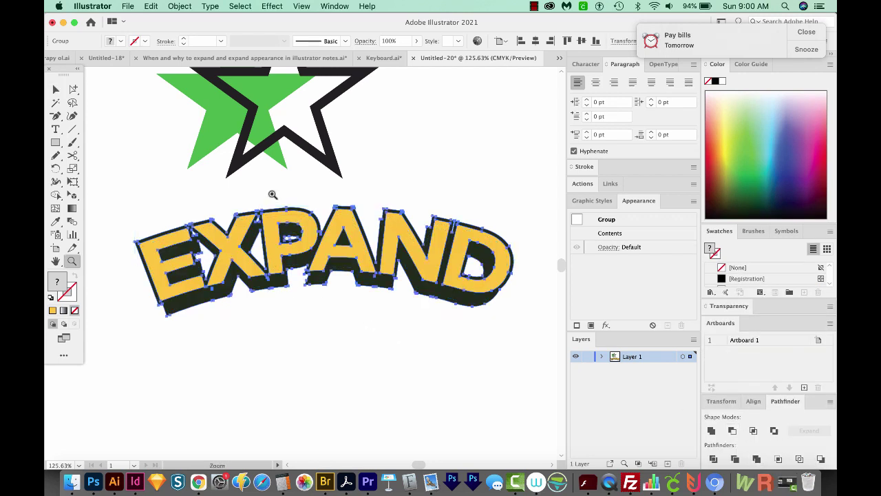
left_click_drag(272, 192, 124, 351)
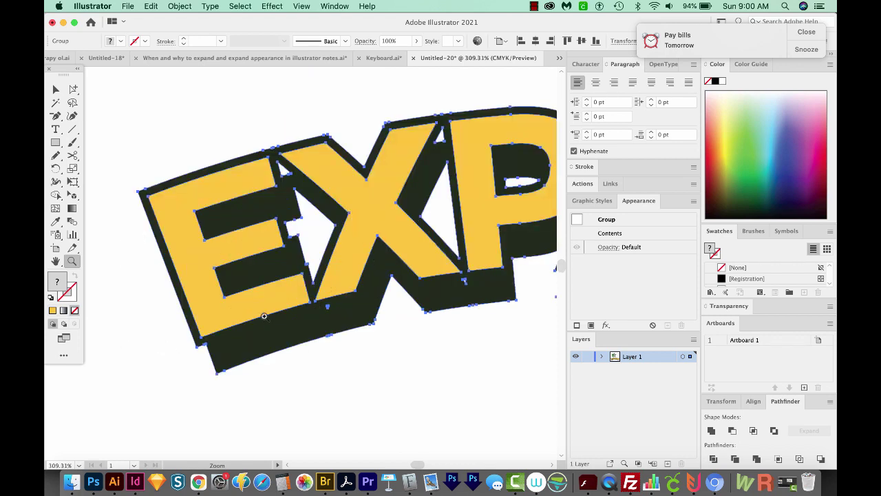
key("minus")
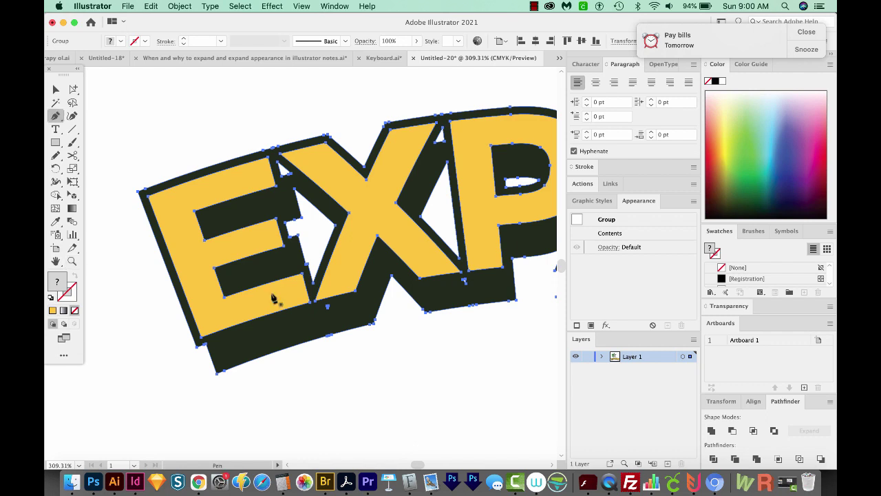
left_click(209, 348)
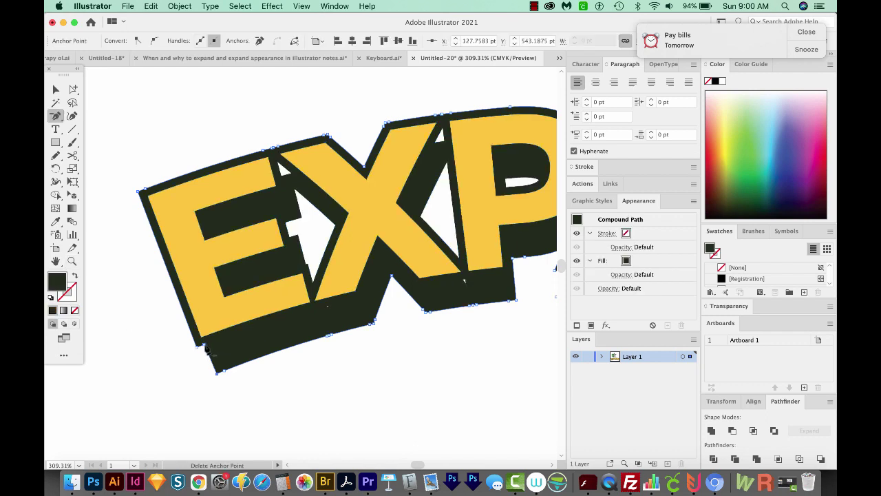
scroll(292, 181, "right", 10)
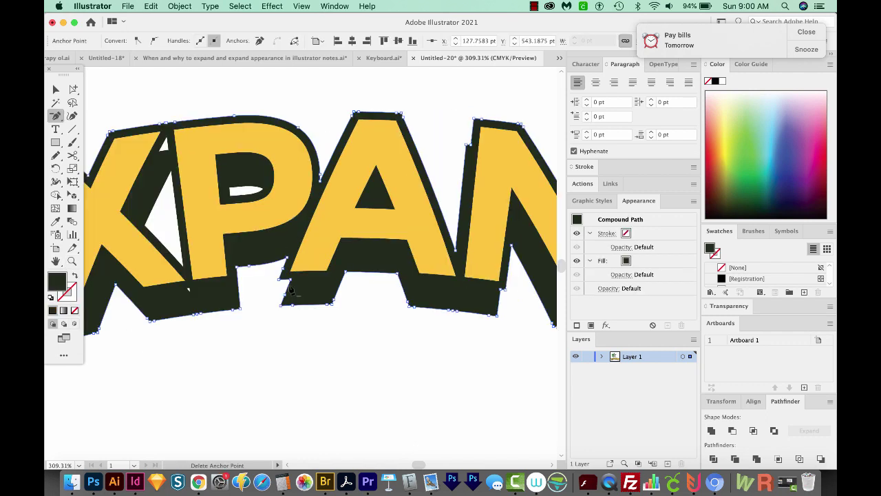
left_click(286, 287)
scroll(503, 317, "right", 10)
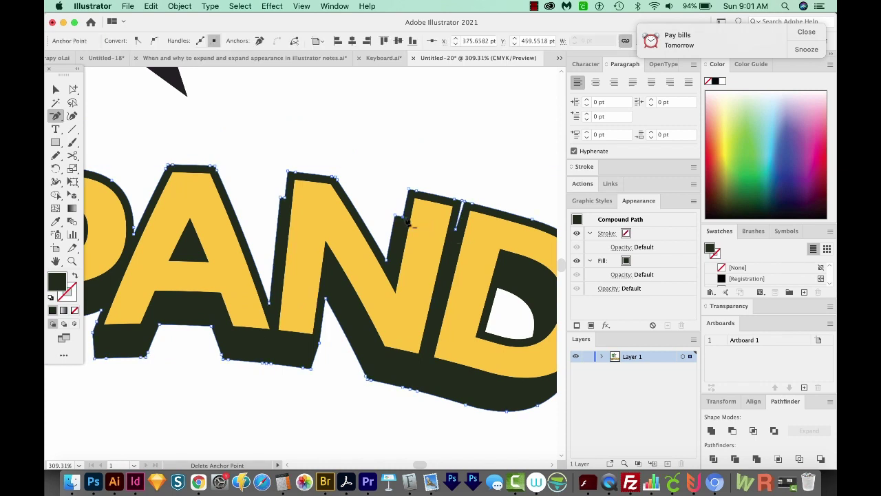
Step: Delete the tiny leftover gap shapes between and beneath the E, X and P of the merged lettering
scroll(313, 205, "left", 10)
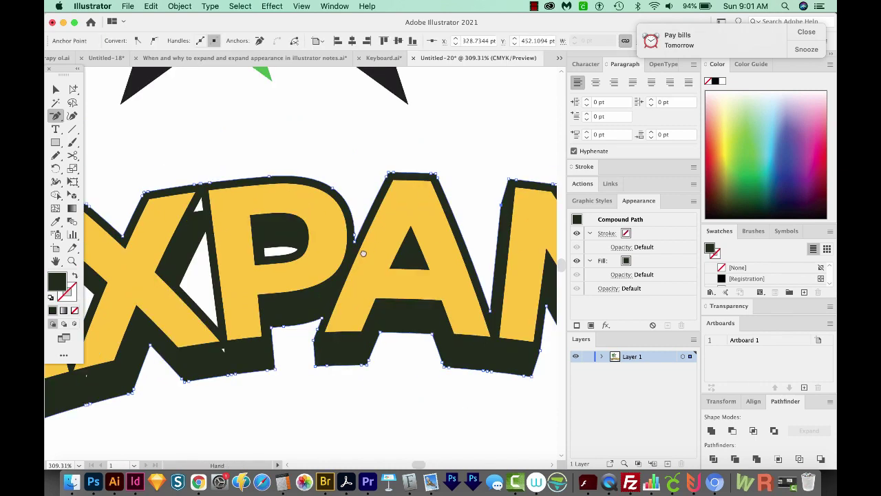
scroll(451, 255, "left", 2)
key("a")
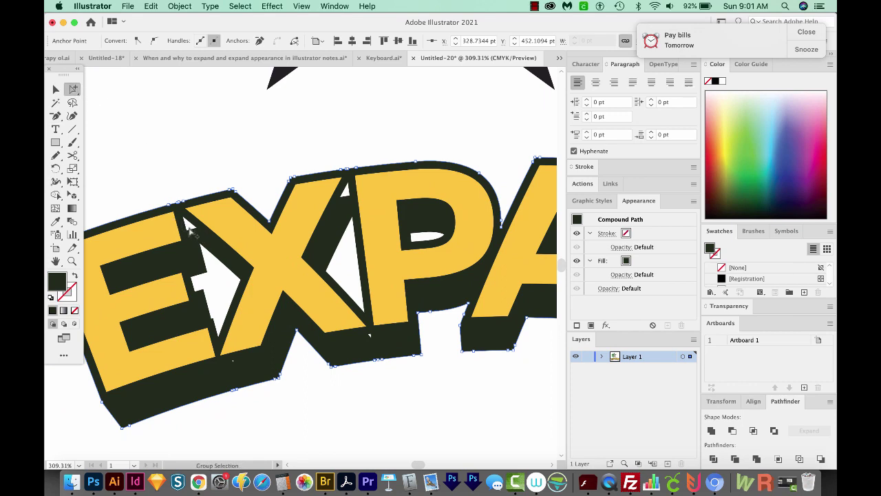
left_click(188, 227)
left_click(347, 213)
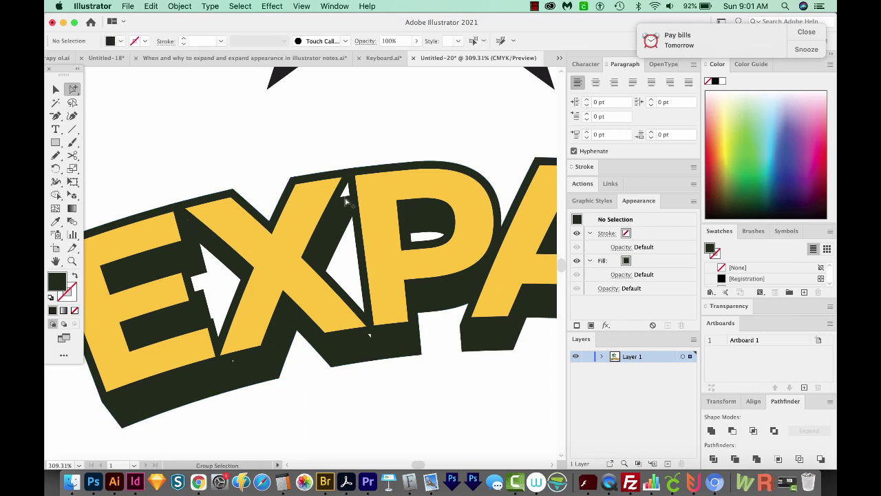
left_click(232, 362)
left_click(254, 365)
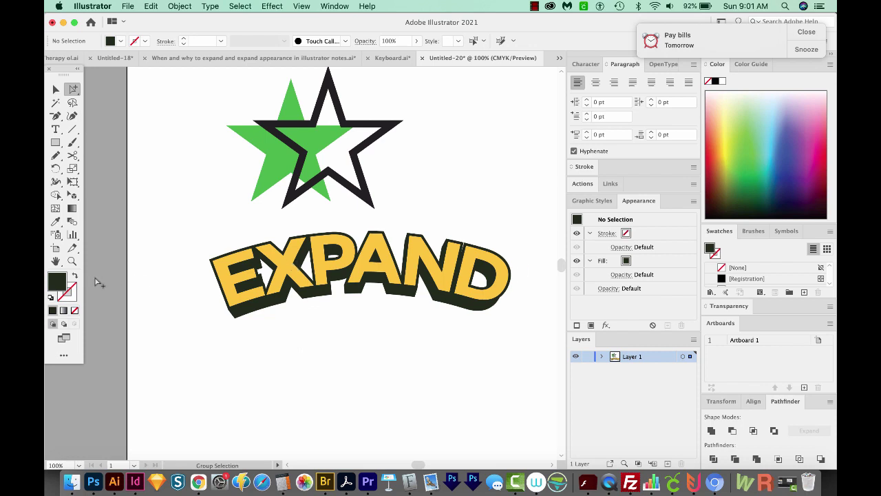
Step: Paste the original stroked star and live EXPAND text, and move both off the artboard's left side, level with their expanded versions
key("super+v")
key("super+minus")
key("v")
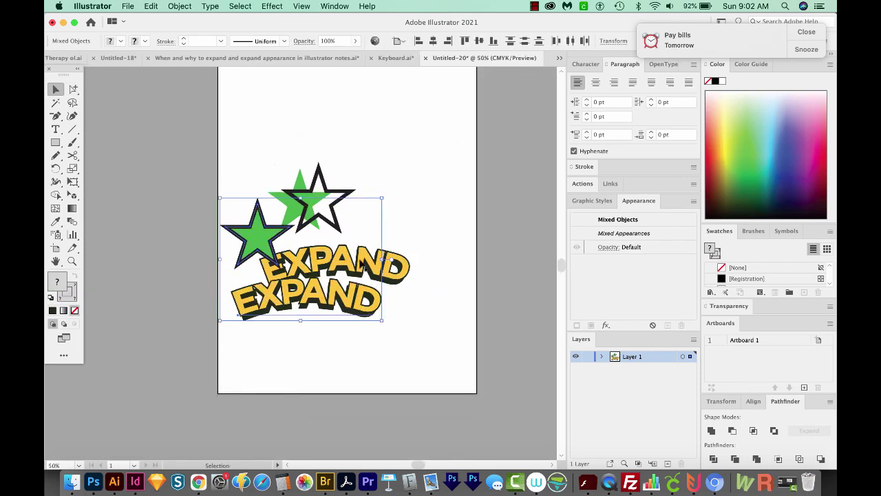
left_click_drag(338, 321, 348, 369)
left_click(393, 338)
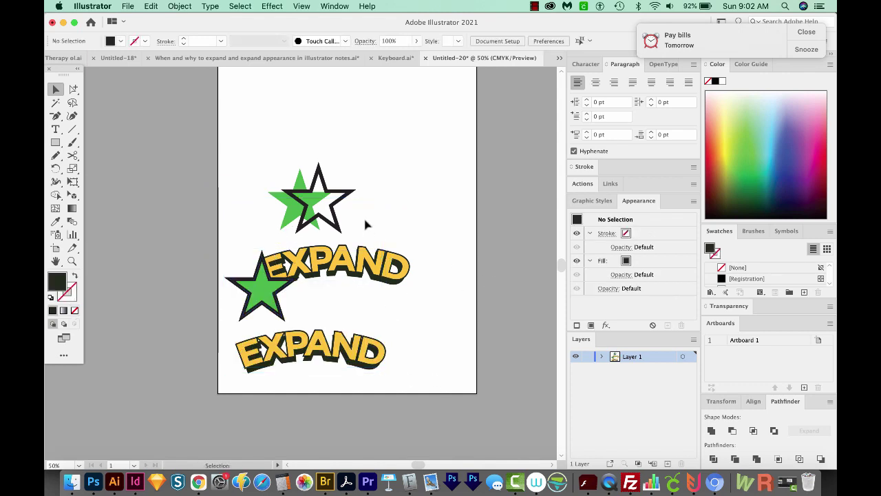
left_click_drag(272, 291, 168, 201)
left_click_drag(313, 345, 131, 258)
Step: Compare the original star and text with their expanded versions by switching repeatedly between outline view and preview
key("super+y")
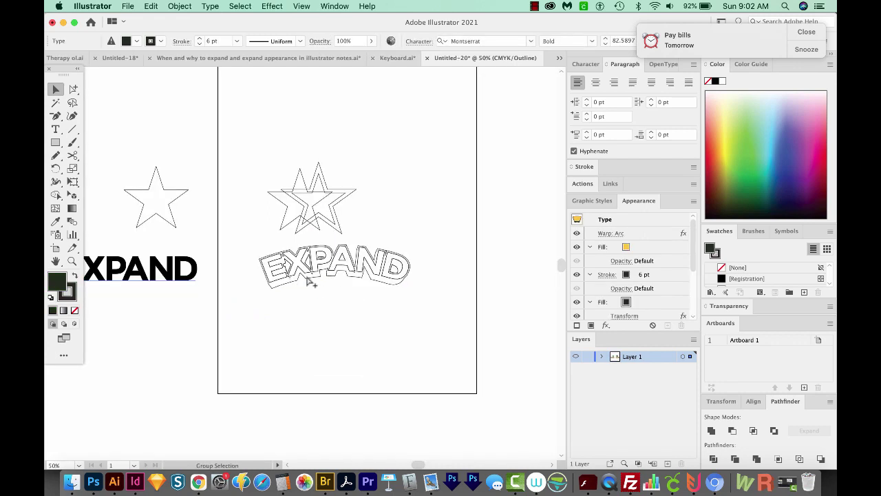
key("super+y")
key("super+y")
key("super+y")
key("super+y")
key("super+y")
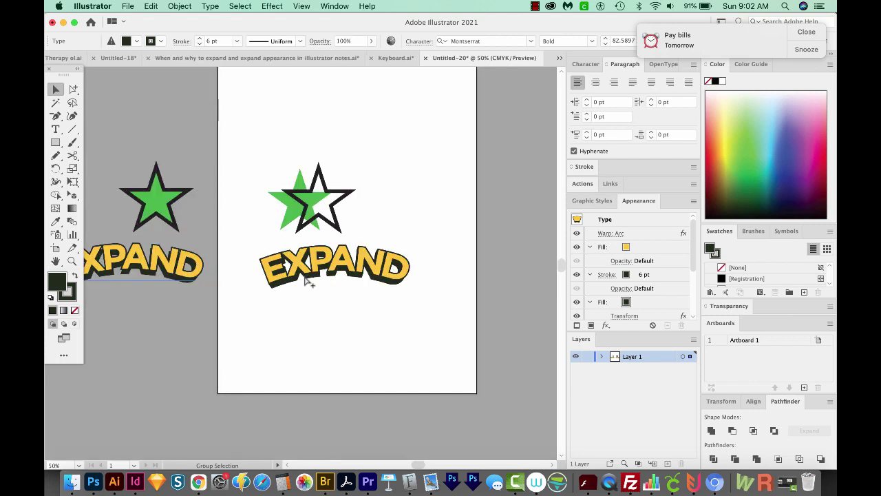
Step: Compare the appearance attributes of the expanded EXPAND group with those of the live EXPAND text beside the artboard
left_click(359, 280)
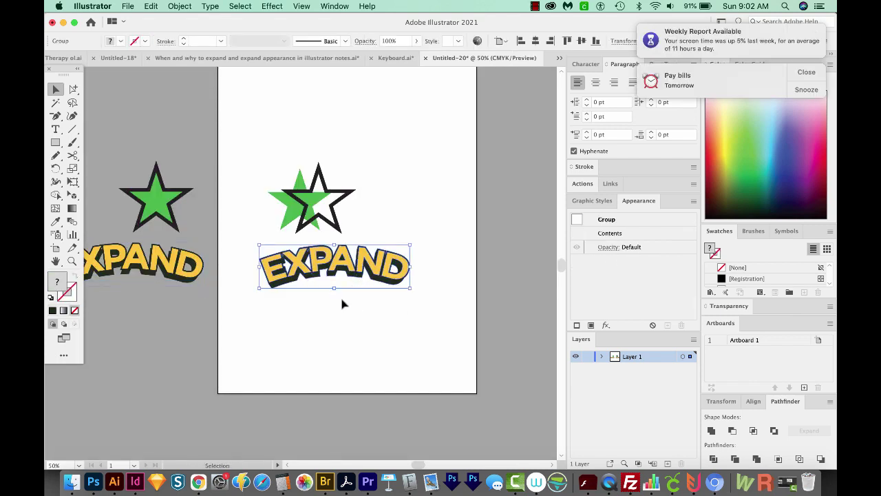
left_click(192, 269)
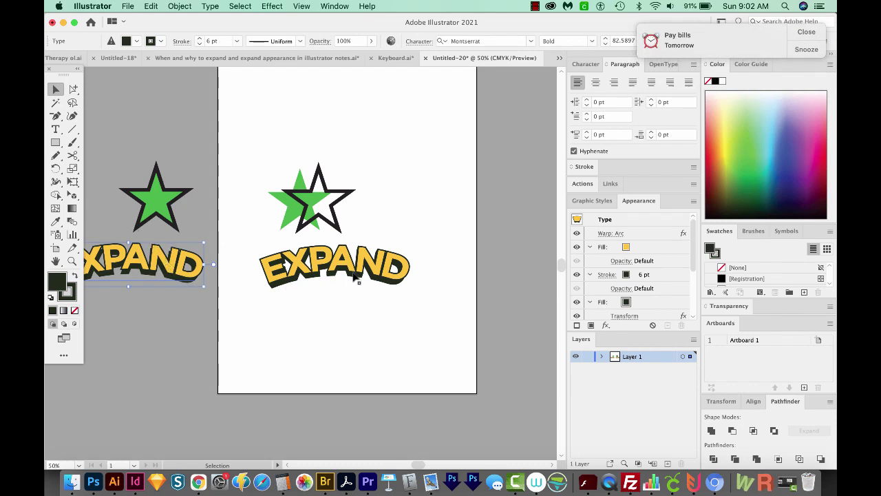
left_click(168, 212)
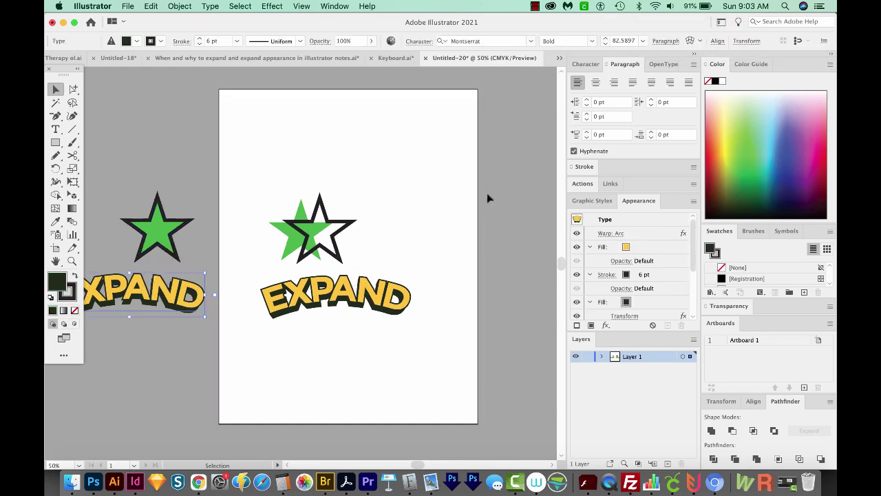
Step: Delete all the star and EXPAND artwork on and beside the artboard
key("super+a")
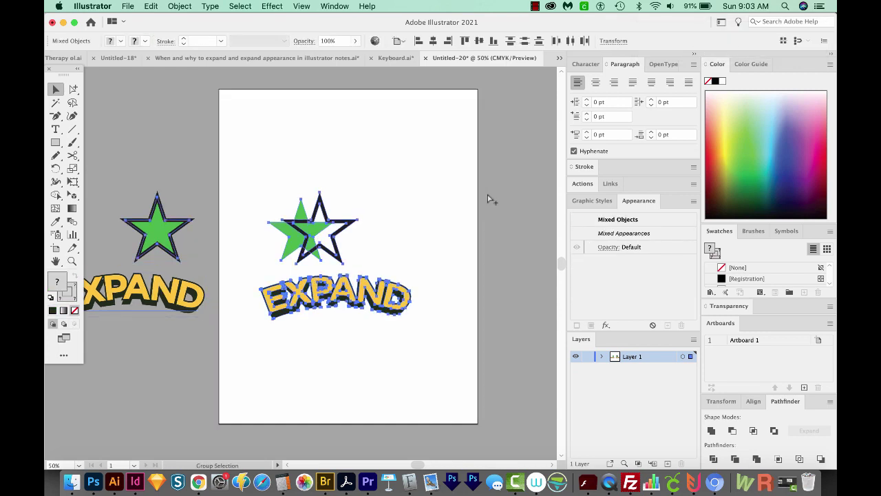
key("Delete")
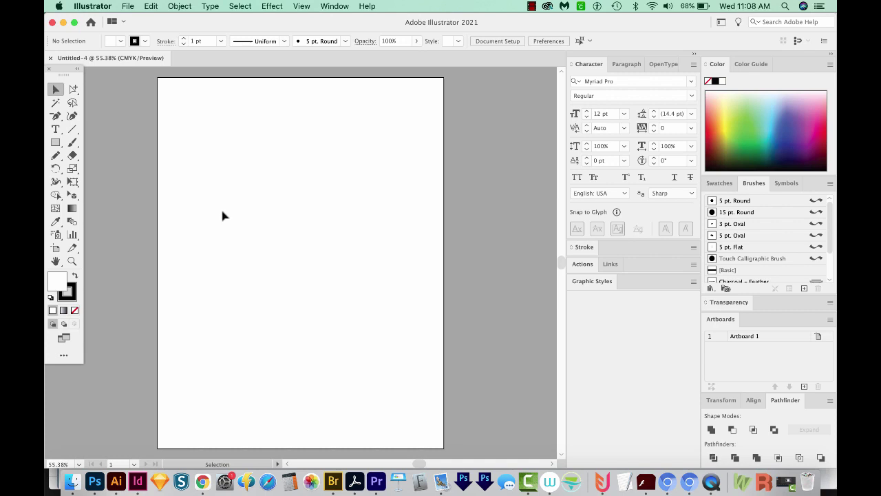
Step: Draw a large five-pointed star in the upper half of the blank artboard and fill it with light green
key("m")
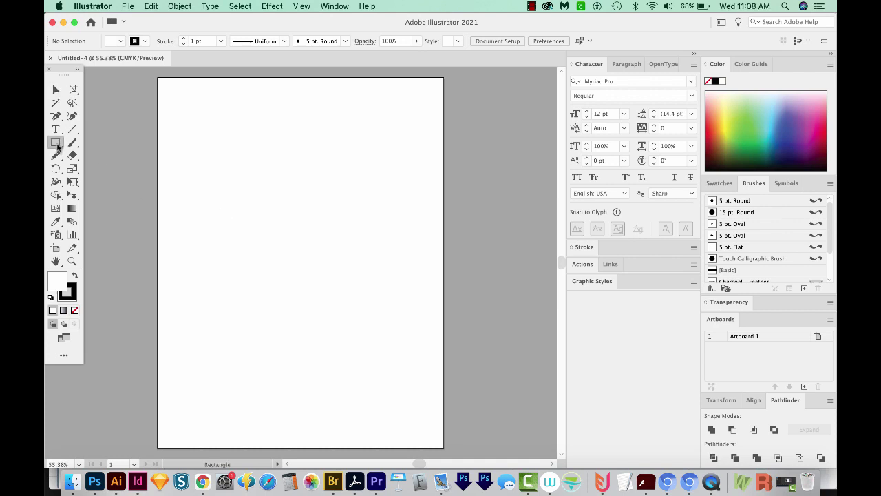
left_click_drag(57, 145, 115, 197)
left_click_drag(280, 198, 345, 267)
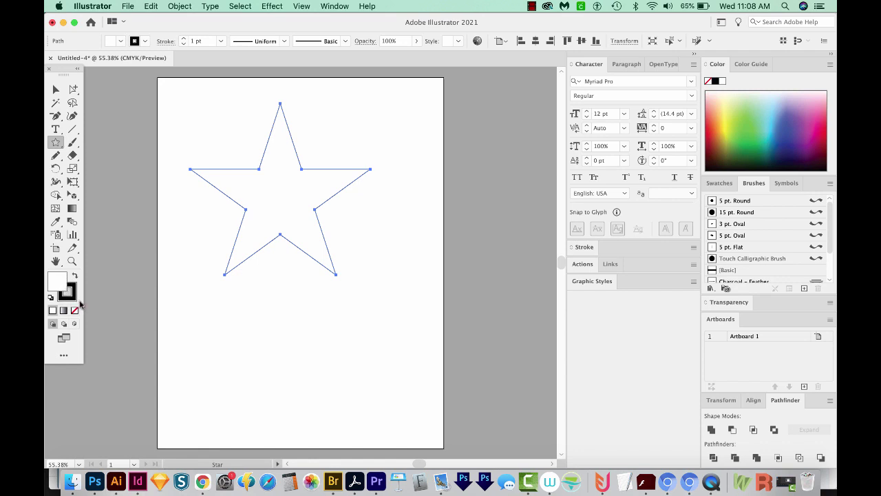
left_click(745, 118)
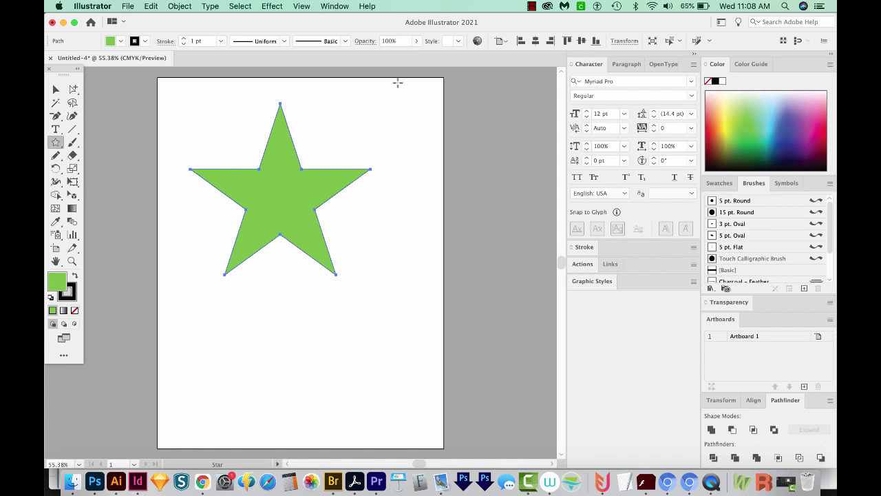
Step: Set the green star's black stroke weight to 40 pt
left_click(335, 7)
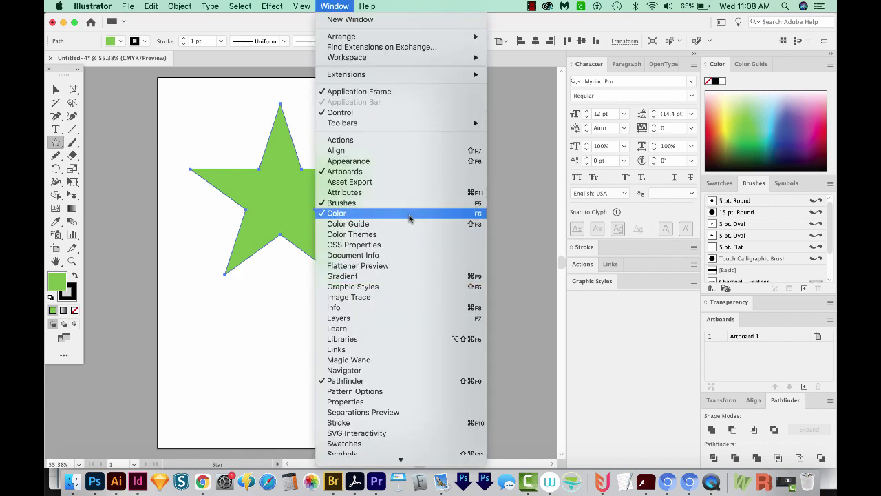
left_click(542, 255)
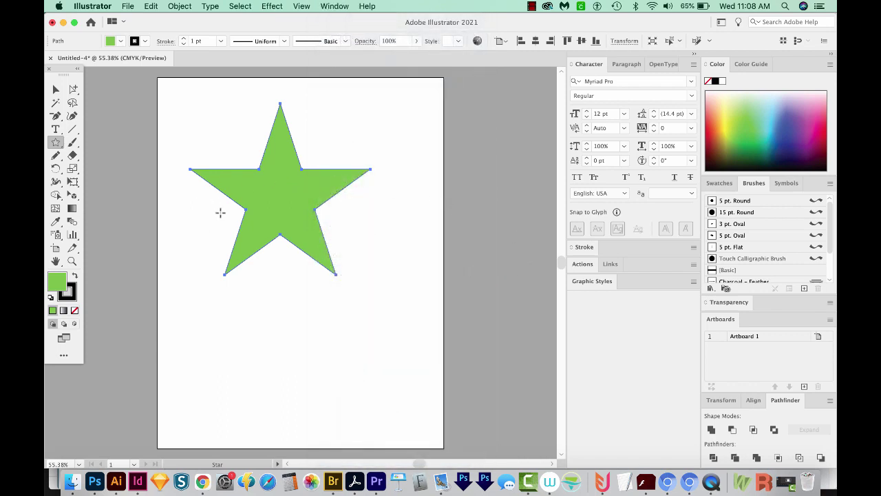
left_click(205, 40)
type("40")
key("Return")
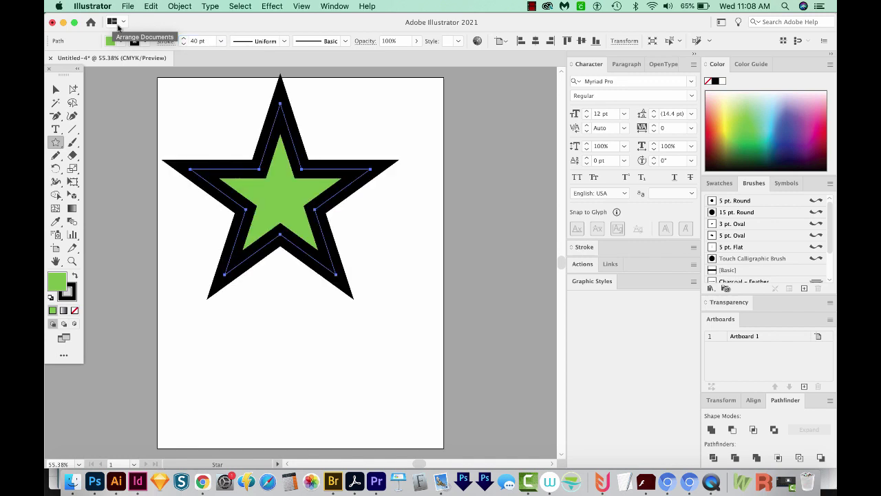
Step: Move the stroked star slightly down and right so it sits fully inside the upper part of the artboard
left_click(55, 91)
left_click_drag(250, 207, 286, 242)
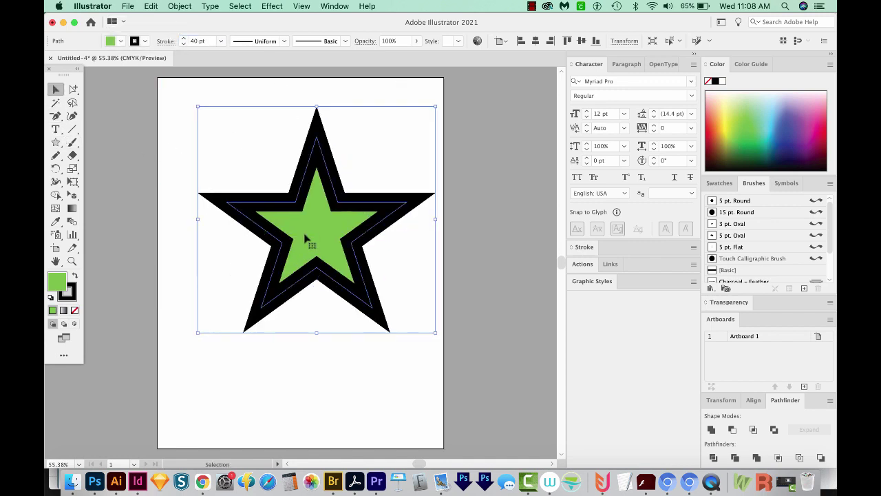
left_click_drag(333, 222, 315, 214)
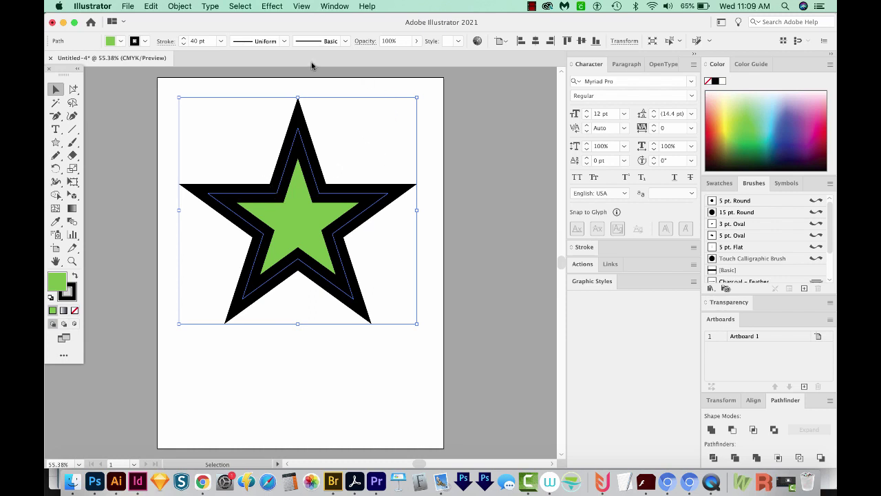
Step: Reduce the star's stroke weight to 34 pt and give the stroke round corner joins
left_click(184, 44)
left_click(184, 44)
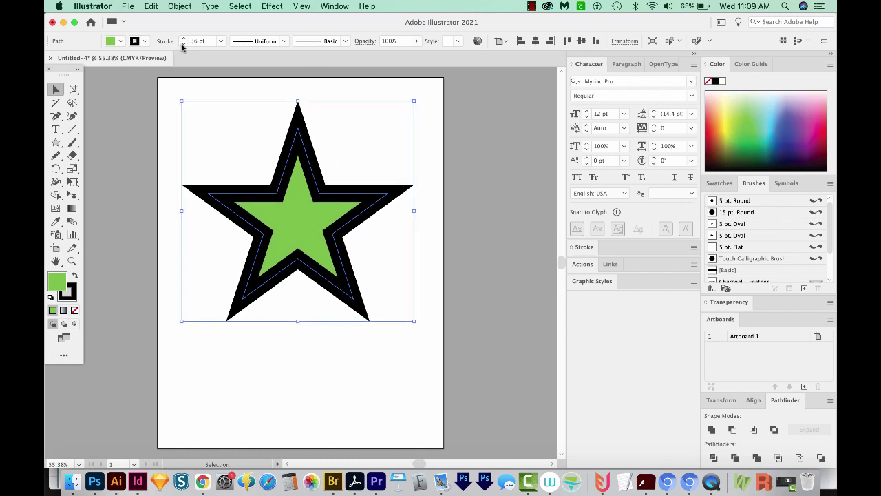
left_click(184, 44)
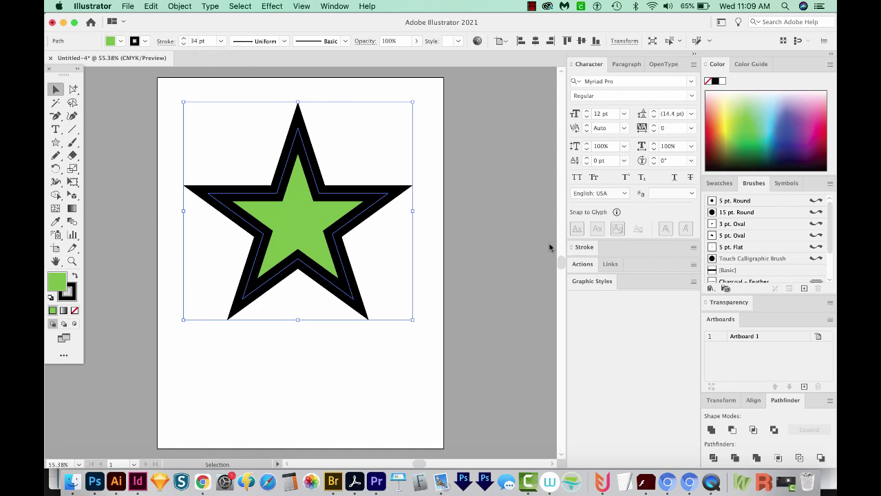
left_click(582, 248)
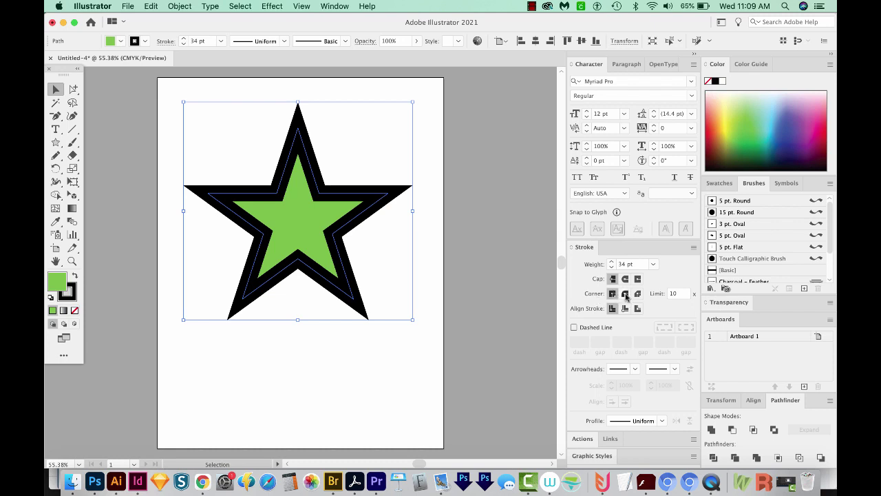
left_click(626, 294)
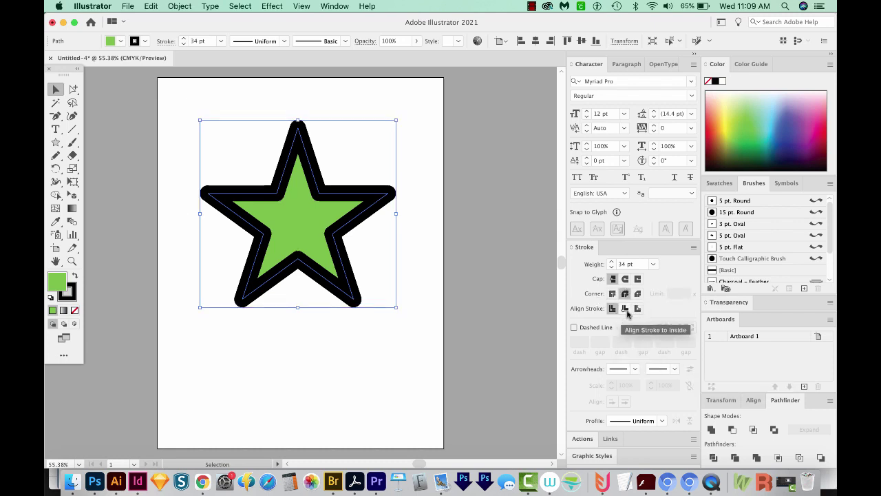
Step: Try aligning the star's stroke to the inside and to the outside of its path, and restore center alignment
left_click(626, 310)
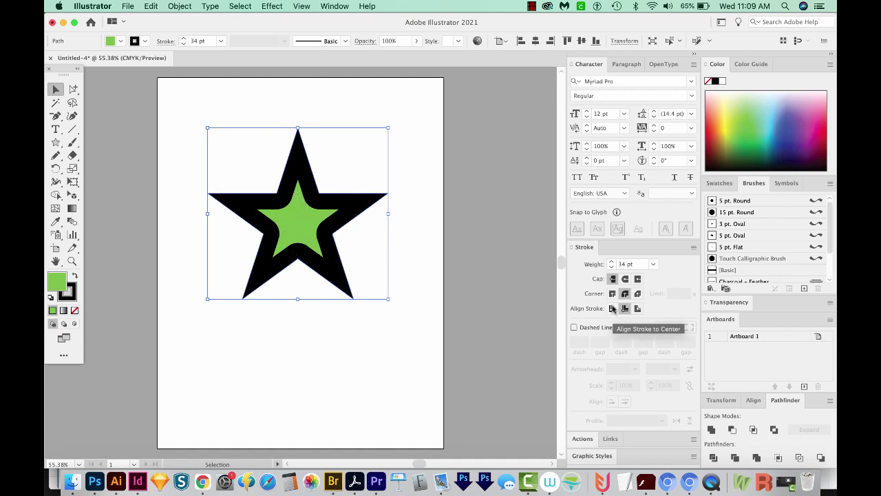
left_click(612, 309)
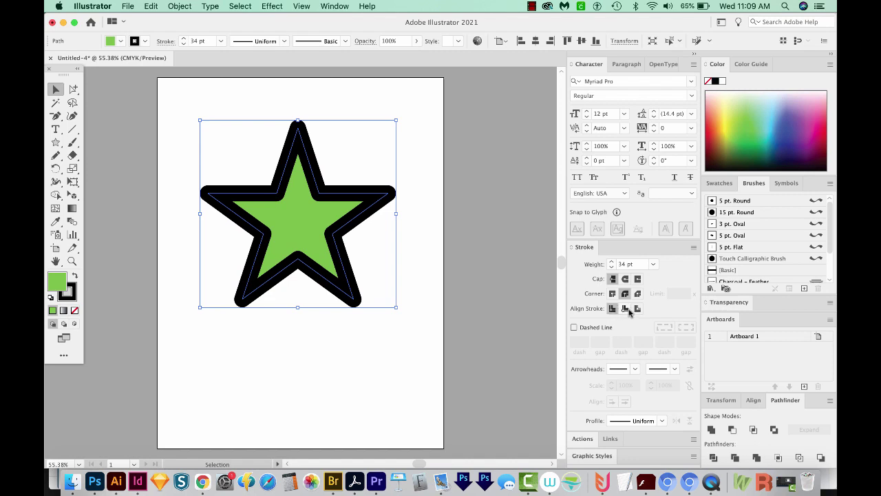
left_click(637, 309)
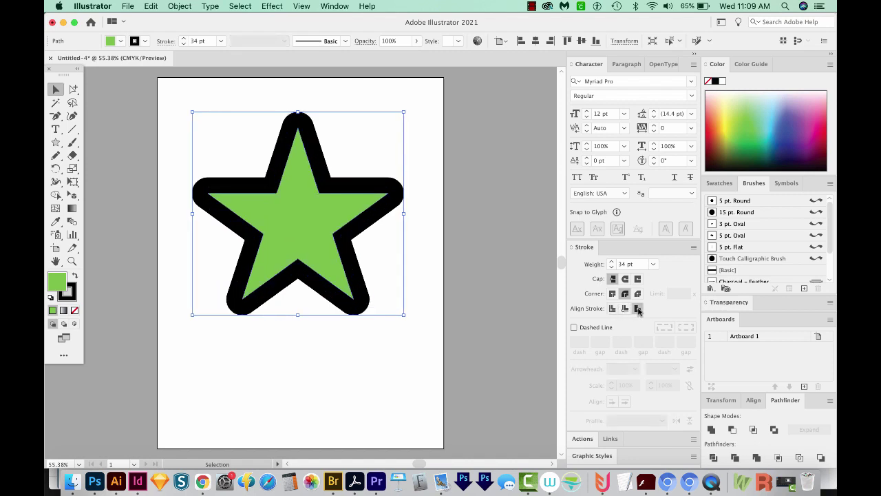
left_click(612, 309)
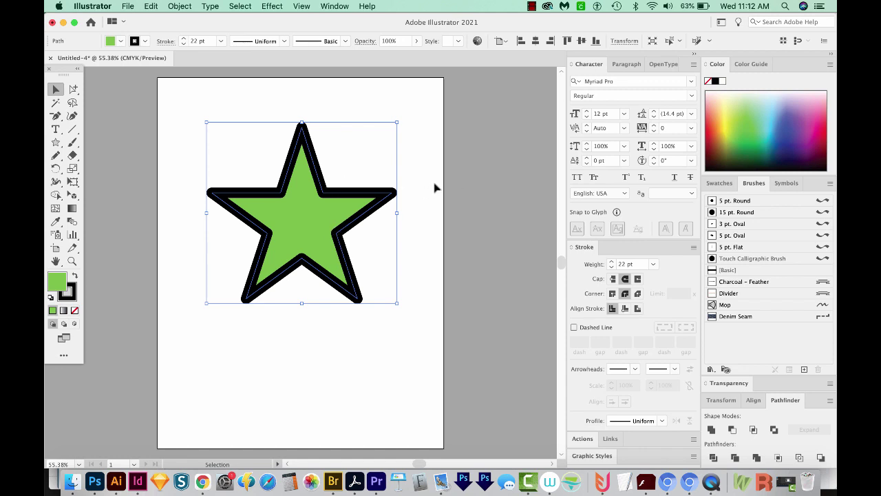
Step: Show the layer list and unfold Layer 1 to examine the star's single object
key("F7")
left_click(334, 7)
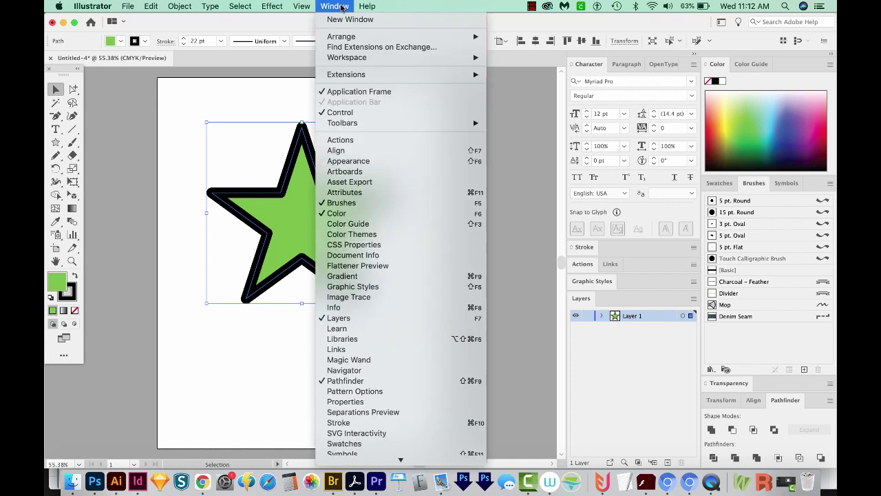
left_click(602, 316)
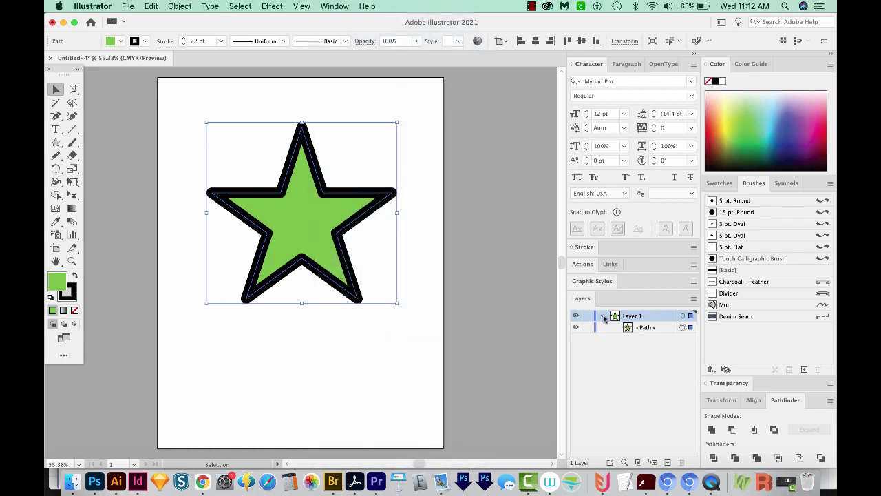
left_click(602, 316)
left_click(602, 316)
Step: Expand the selected star with both Fill and Stroke included
left_click(180, 7)
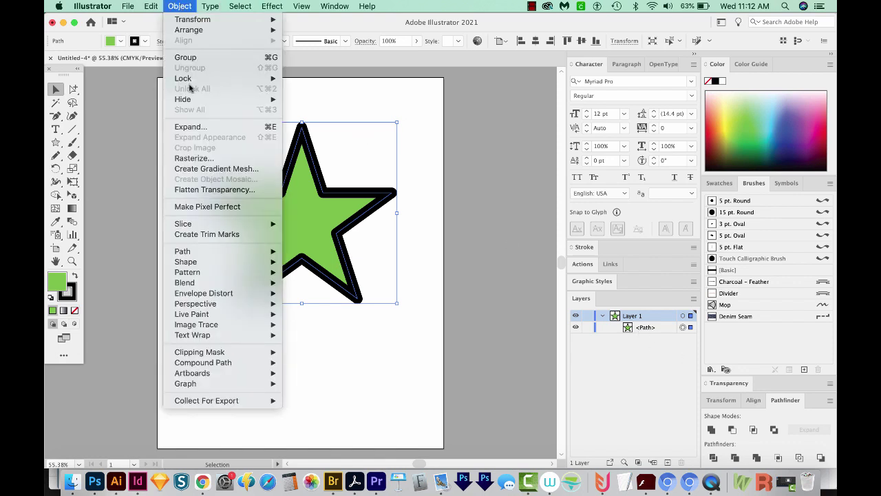
left_click(190, 127)
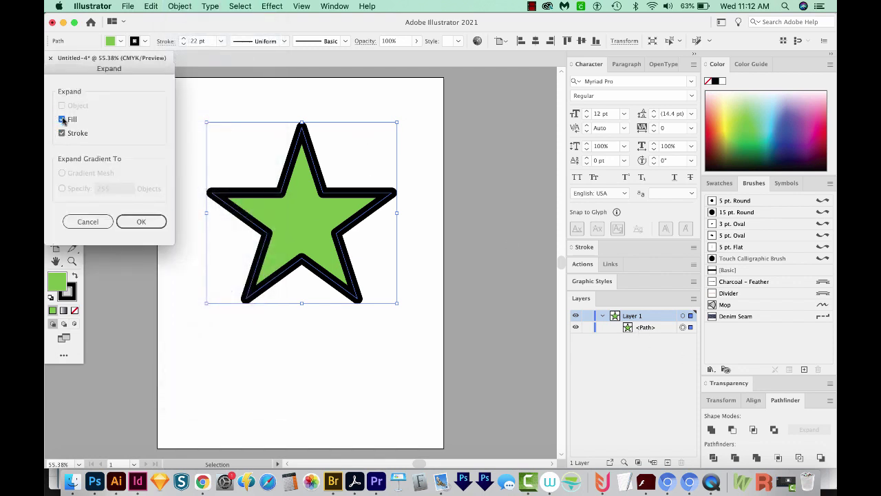
left_click(158, 222)
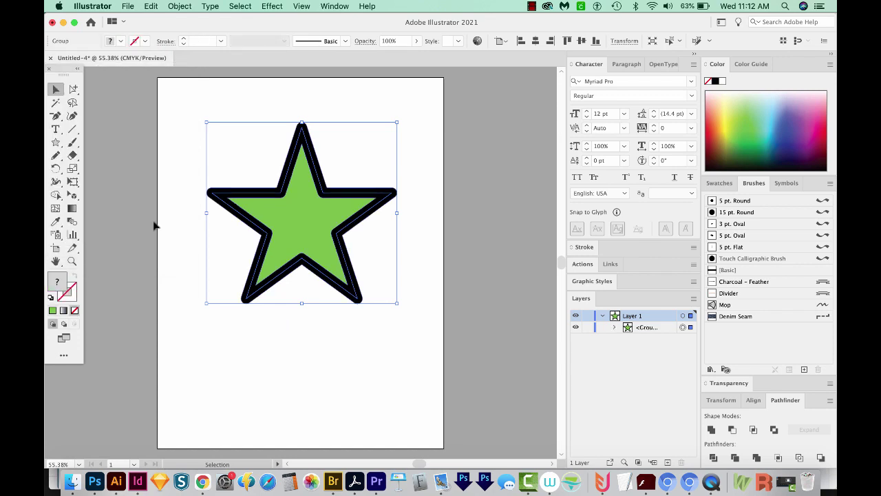
Step: Unfold the expanded star's group in the layer list and examine its outline and fill objects
left_click(617, 328)
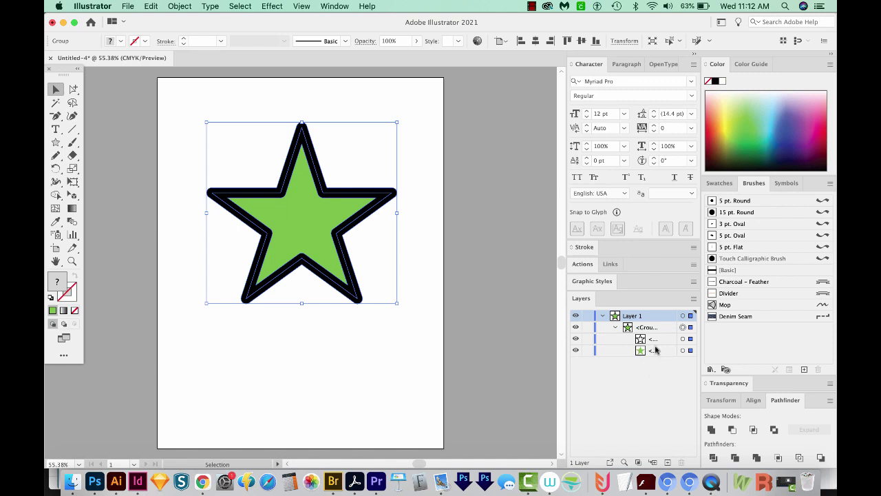
left_click(649, 338)
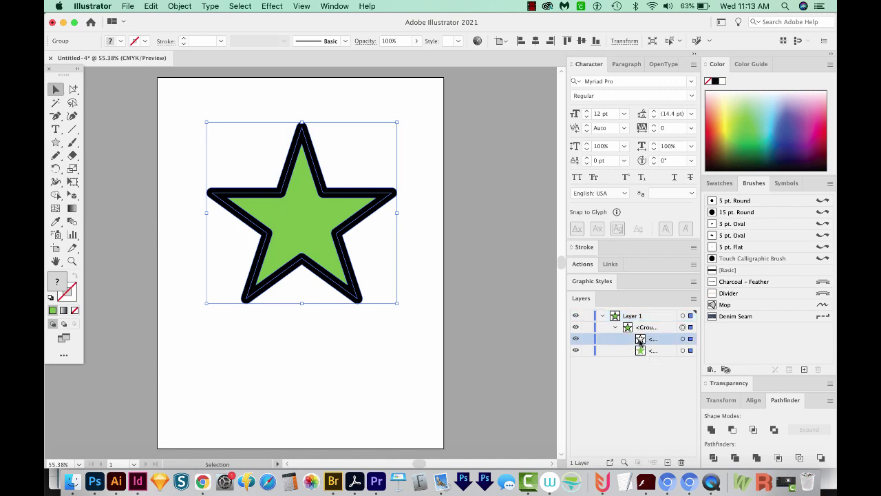
left_click(653, 354)
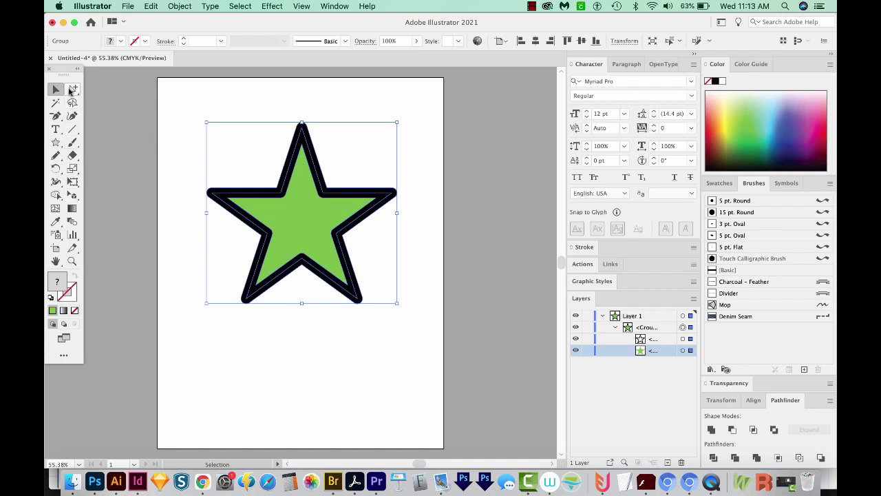
Step: Separate the black outline from the green fill with the Group Selection tool, and undo back to the unexpanded star
left_click(73, 89)
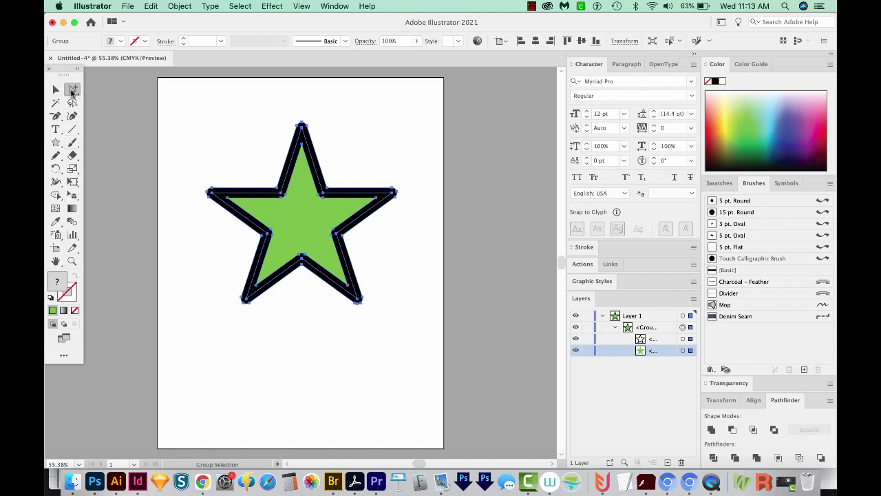
left_click(73, 91)
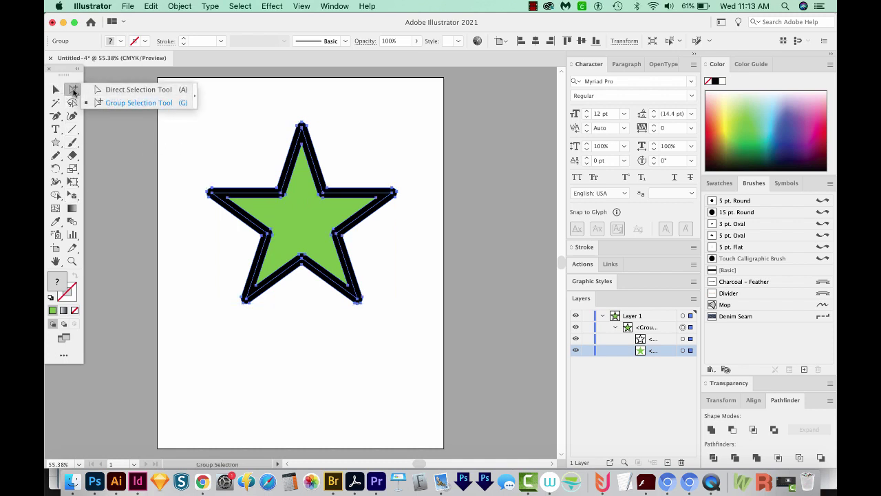
left_click(351, 190)
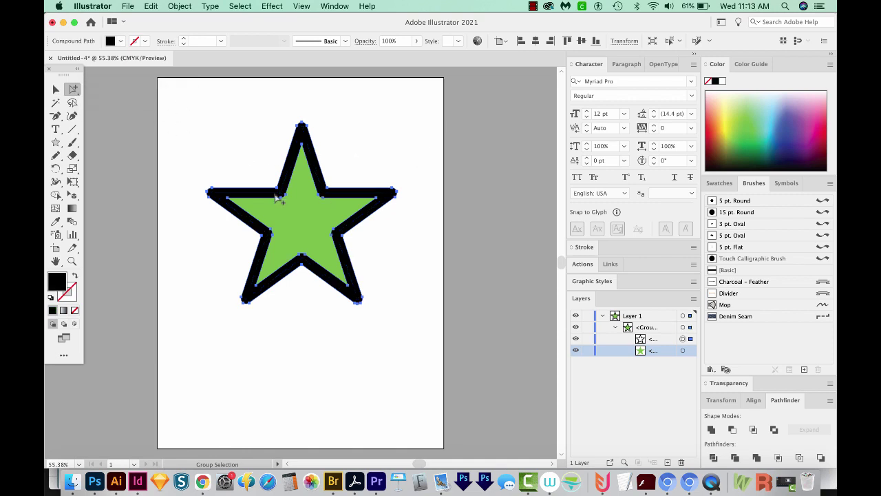
left_click_drag(317, 169, 417, 143)
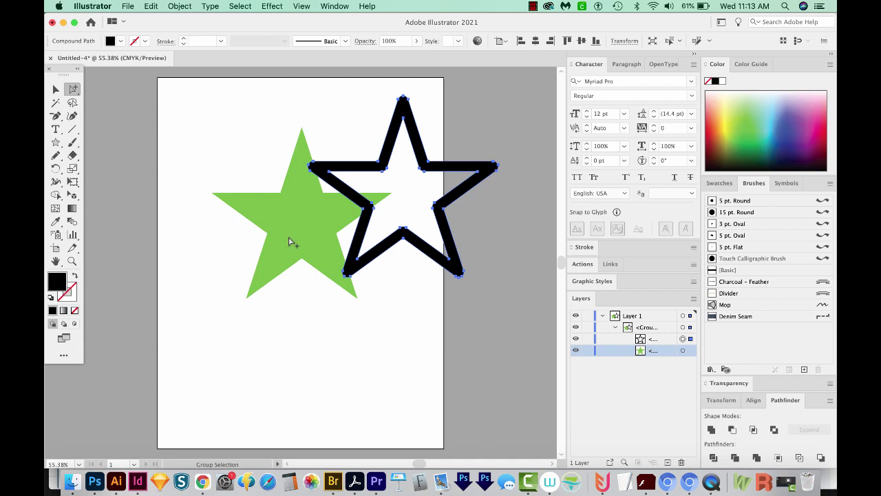
left_click_drag(297, 238, 360, 258)
left_click_drag(374, 221, 389, 178)
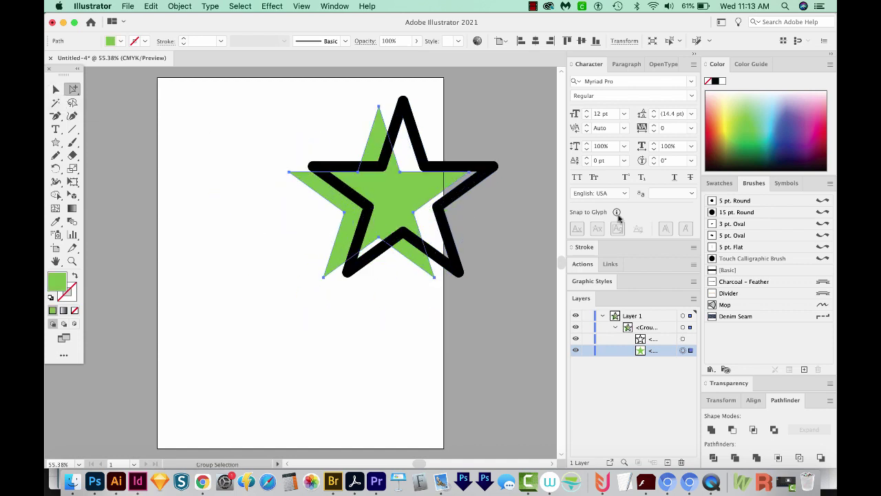
left_click(436, 167)
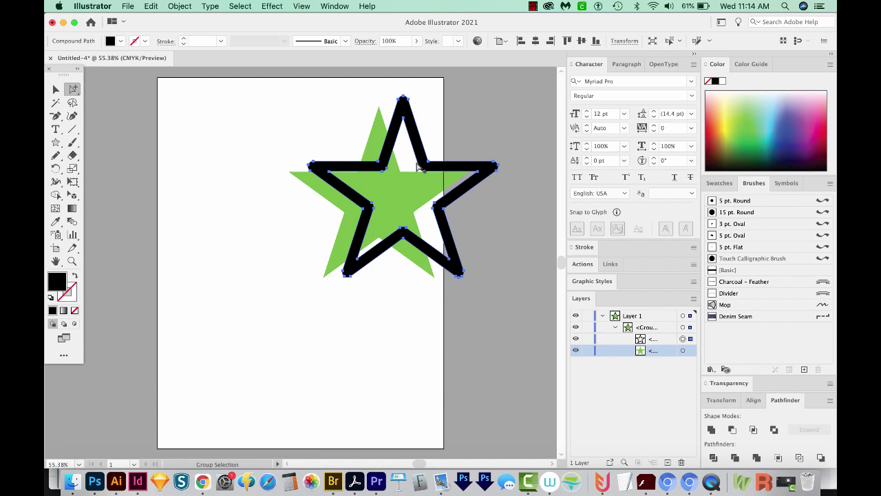
key("super+z")
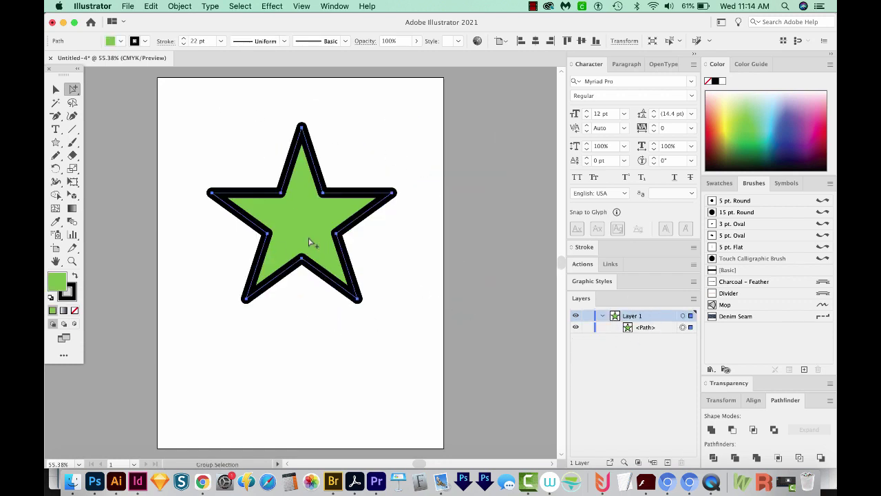
Step: Duplicate the live-stroke star onto the pasteboard to the left of the artboard
scroll(358, 207, "left", 5)
left_click(407, 114)
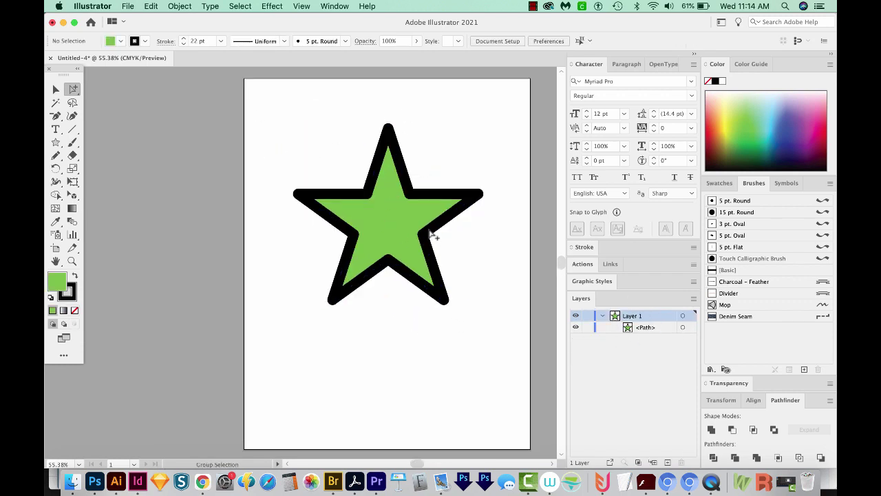
key("a")
left_click_drag(390, 217, 158, 218)
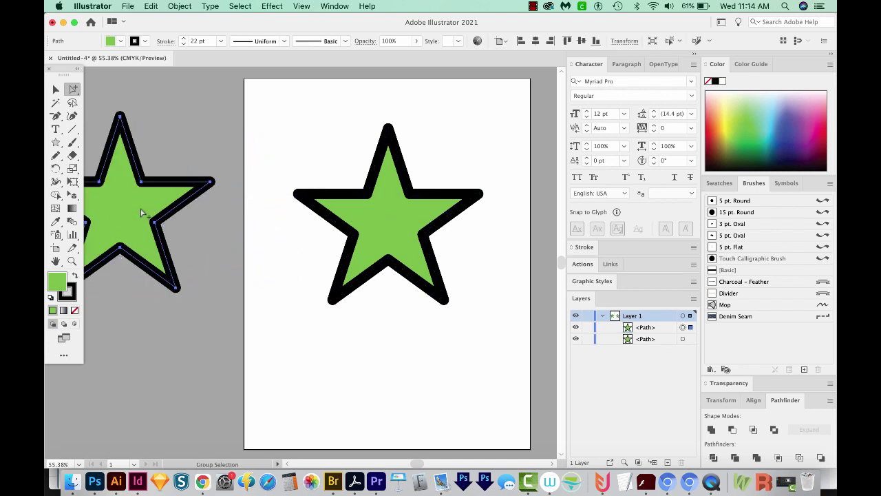
Step: Expand the fill and stroke of the star on the artboard
left_click(400, 245, "alt")
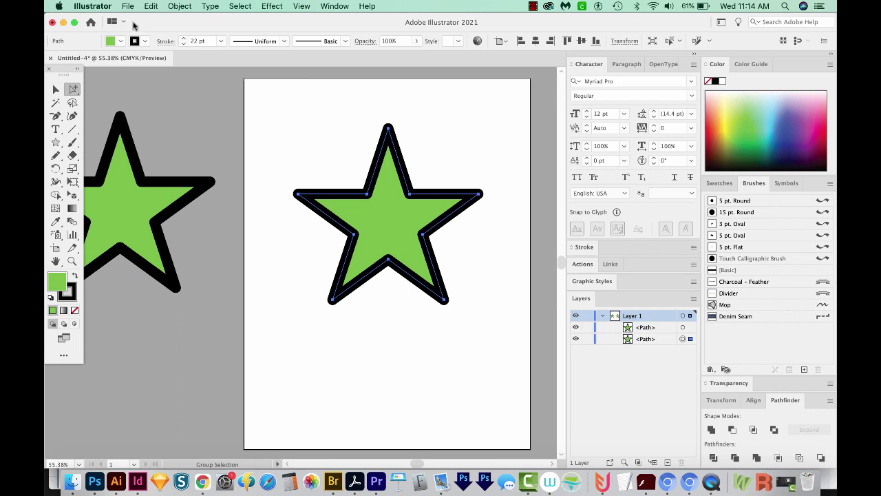
key("super")
key("super+shift+e")
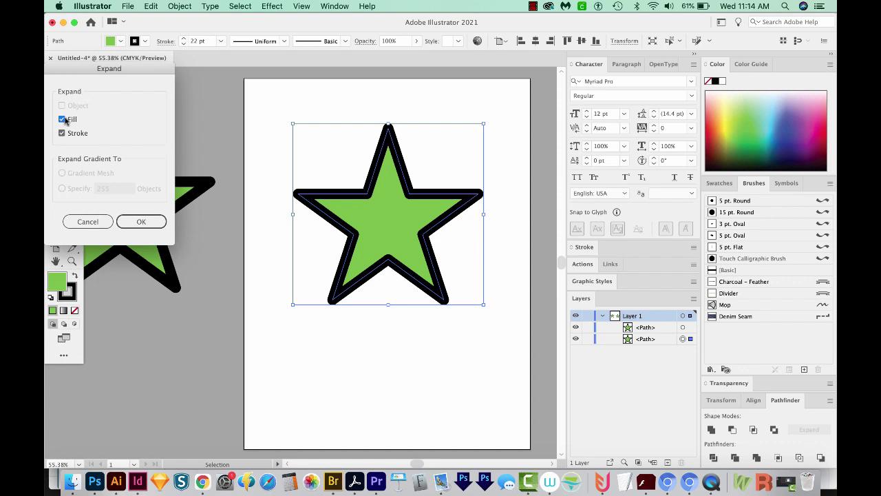
left_click(160, 219)
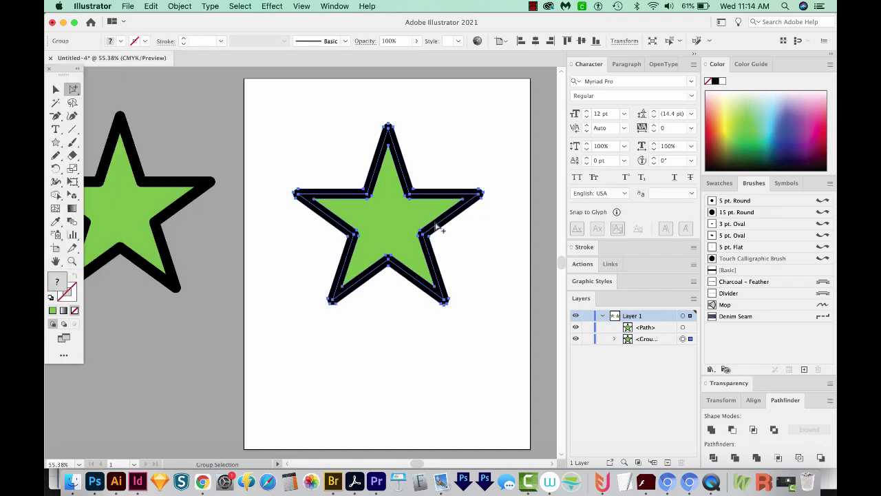
Step: Offset the black outline up and right from the green fill within the group, and shift the whole group slightly
left_click(434, 163)
left_click_drag(405, 197, 452, 152)
key("cmd+z")
key("cmd+shift+z")
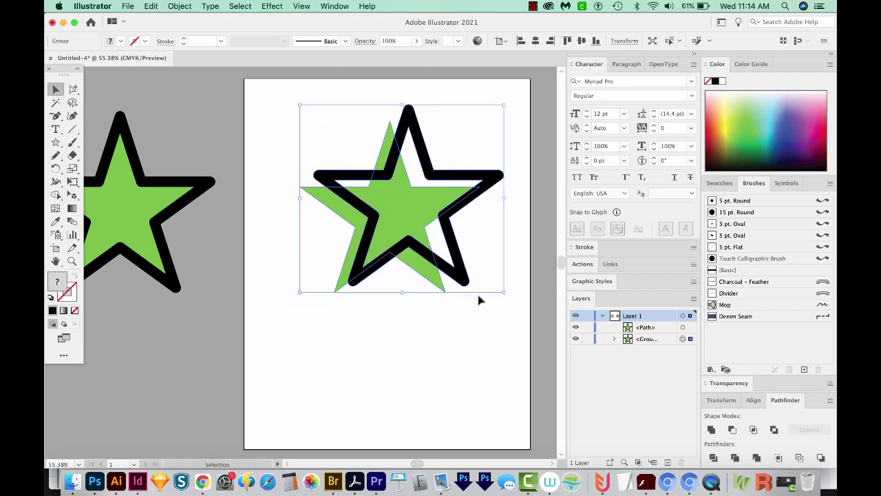
left_click_drag(422, 252, 418, 262)
key("super+z")
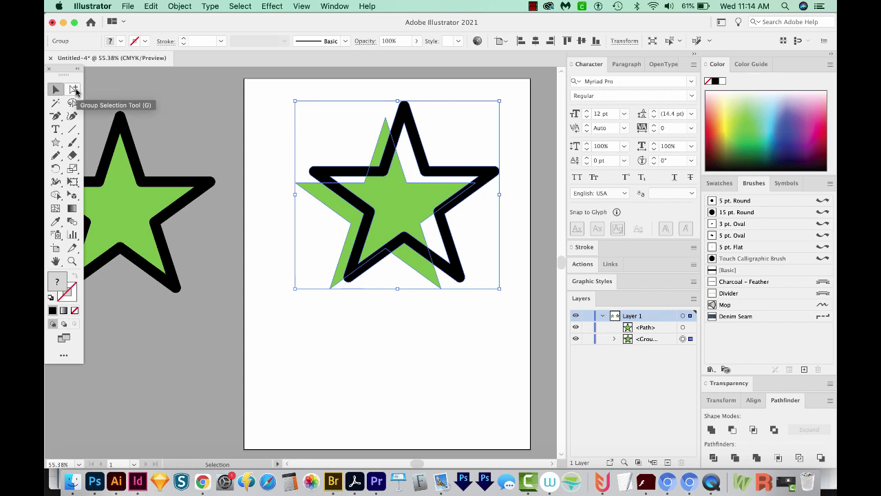
Step: Ungroup the expanded star into separate outline and fill objects, and deselect them
left_click(465, 122)
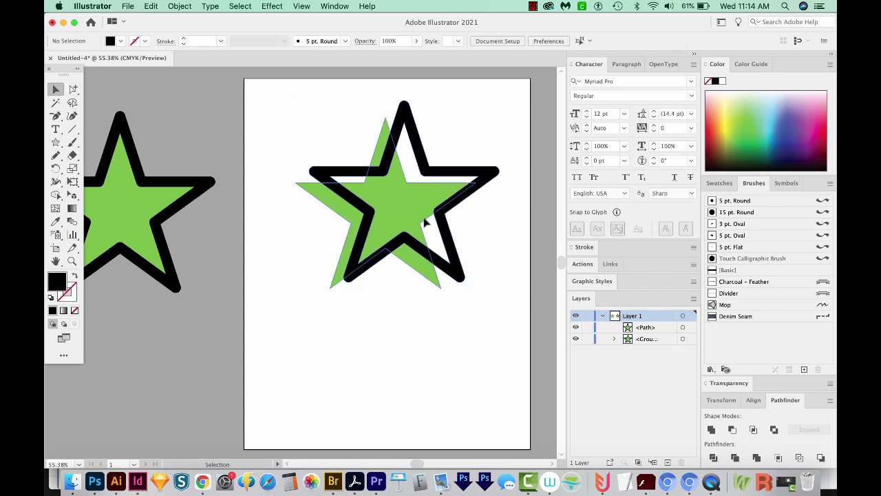
left_click(427, 218)
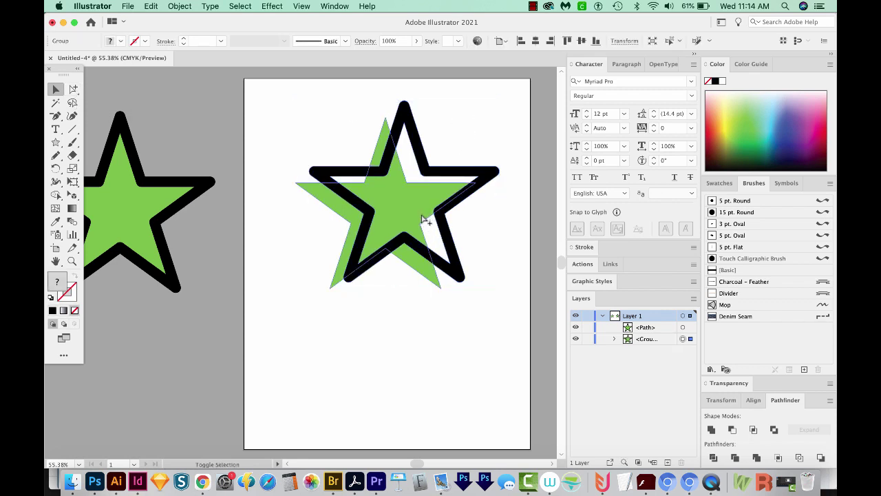
key("shift+super+g")
left_click(449, 150)
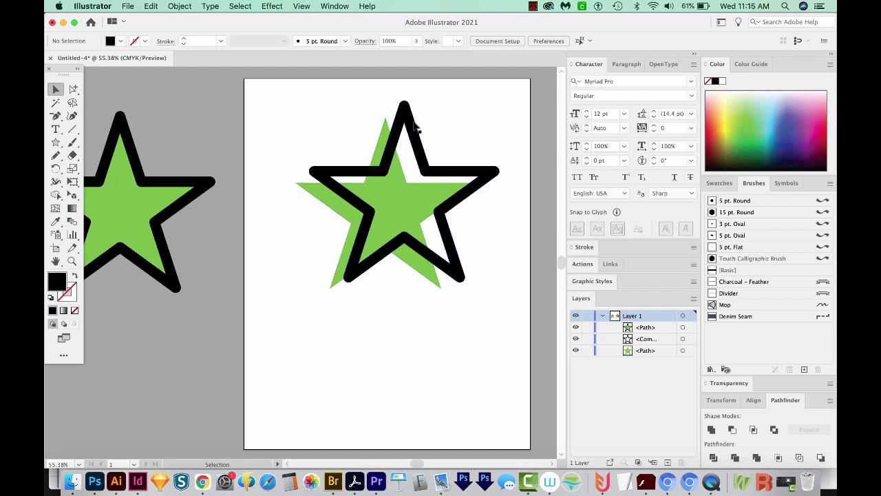
Step: Move the ungrouped black outline independently, leaving it slightly left of and below the green fill star
left_click(425, 142)
left_click_drag(338, 203, 360, 216)
left_click(379, 166)
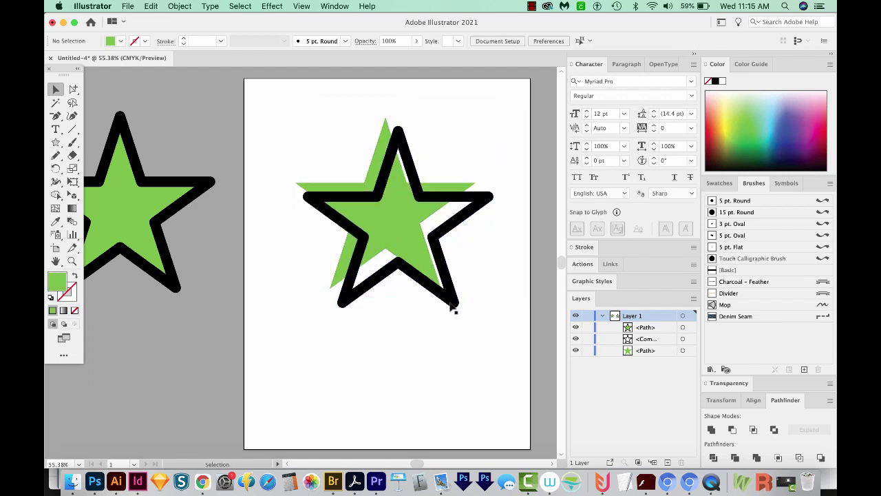
left_click(455, 304)
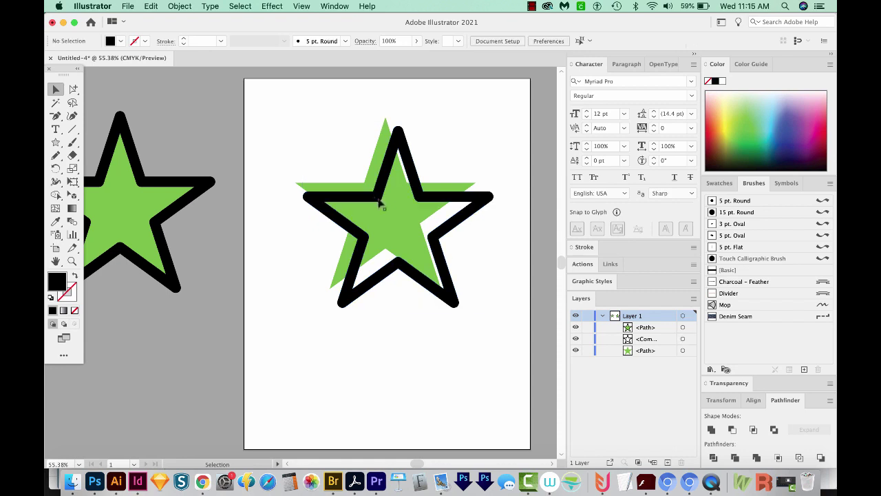
left_click_drag(380, 200, 336, 209)
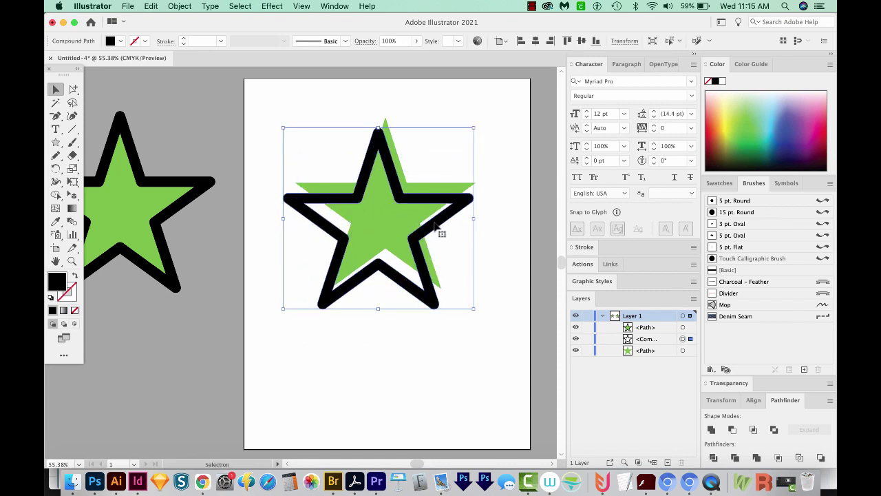
left_click(488, 242)
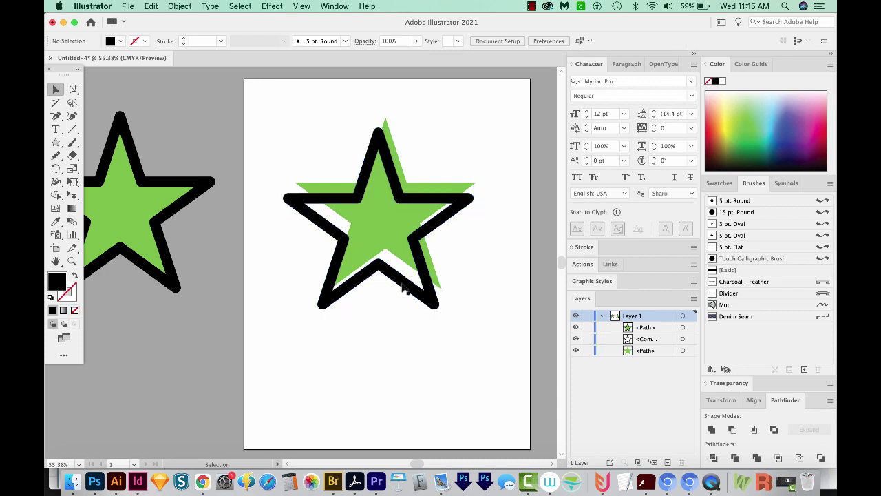
Step: Move the ungrouped outline and green star off the artboard, below the live-stroke star on the pasteboard
left_click(136, 210)
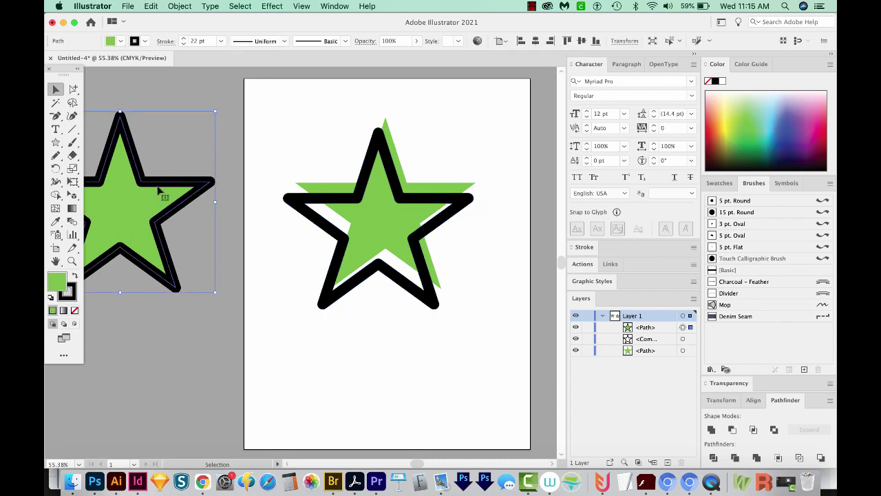
left_click(388, 211)
left_click_drag(387, 211, 122, 367)
left_click(278, 391)
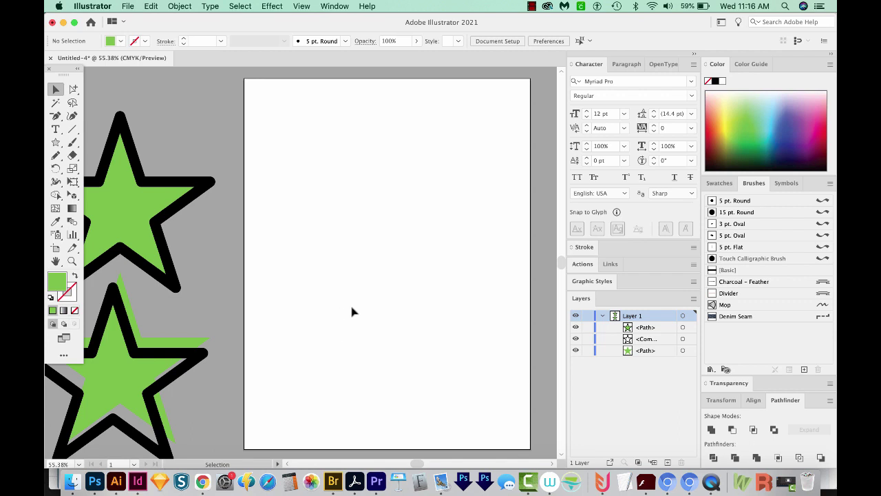
Step: Add the point text "EXPAND" near the middle of the empty artboard and select it as an object
key("t")
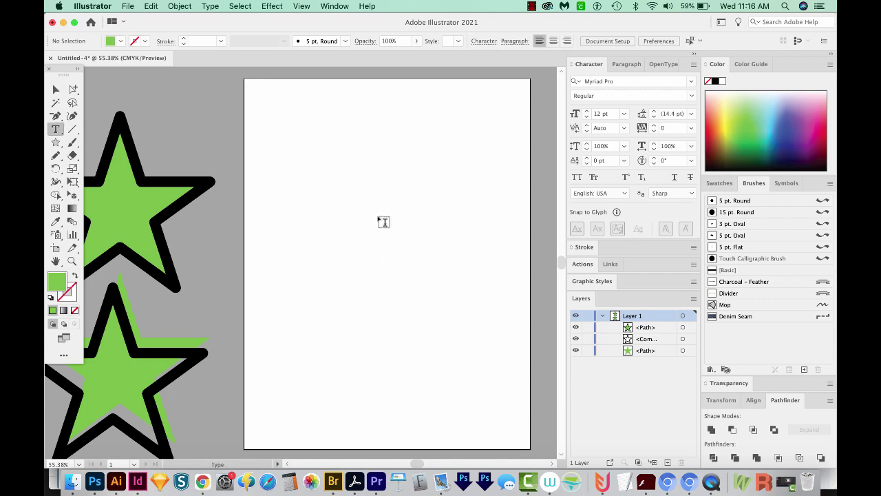
left_click(366, 222)
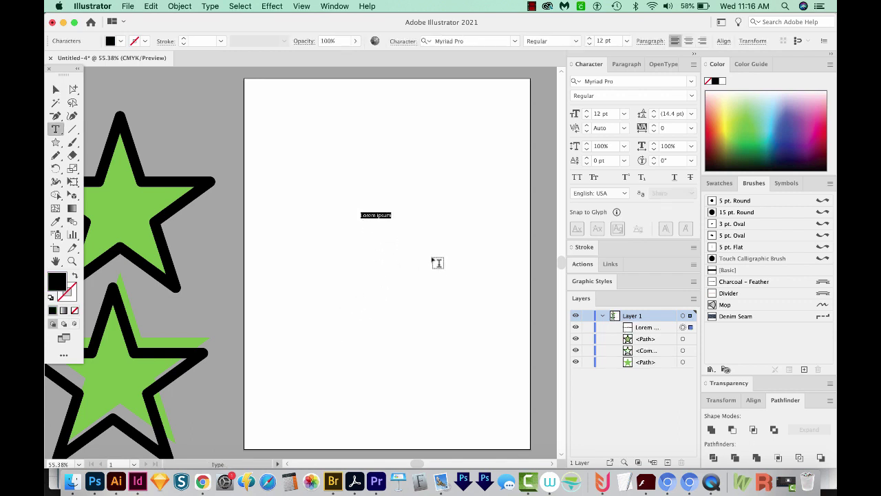
type("EXPAND")
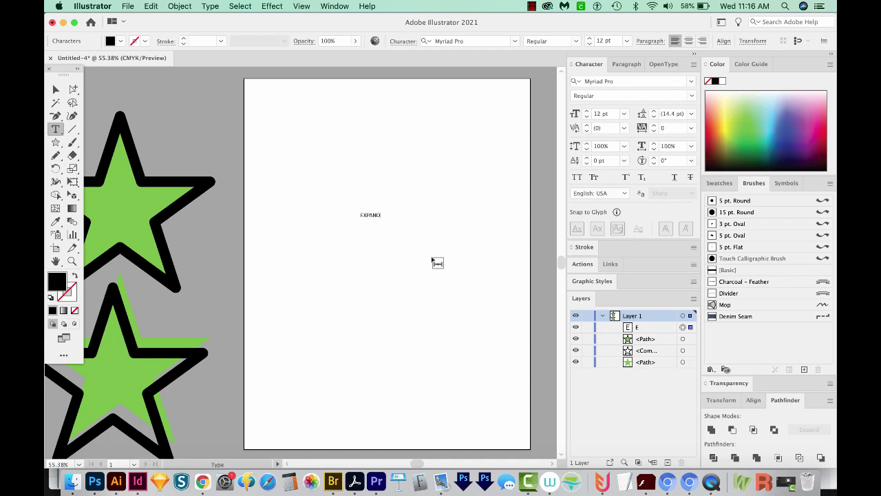
left_click(56, 90)
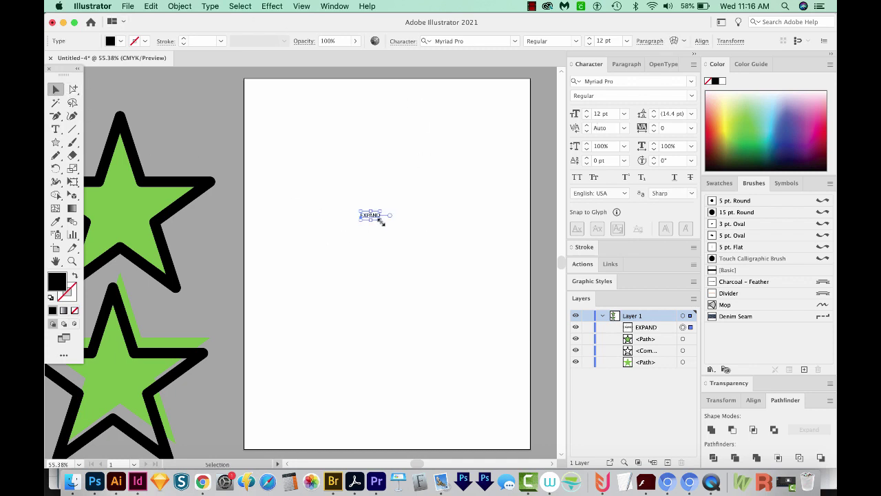
Step: Enlarge the EXPAND text to nearly the artboard's width, place it in the upper part, and set its font to Montserrat ExtraBold
left_click_drag(380, 220, 554, 359)
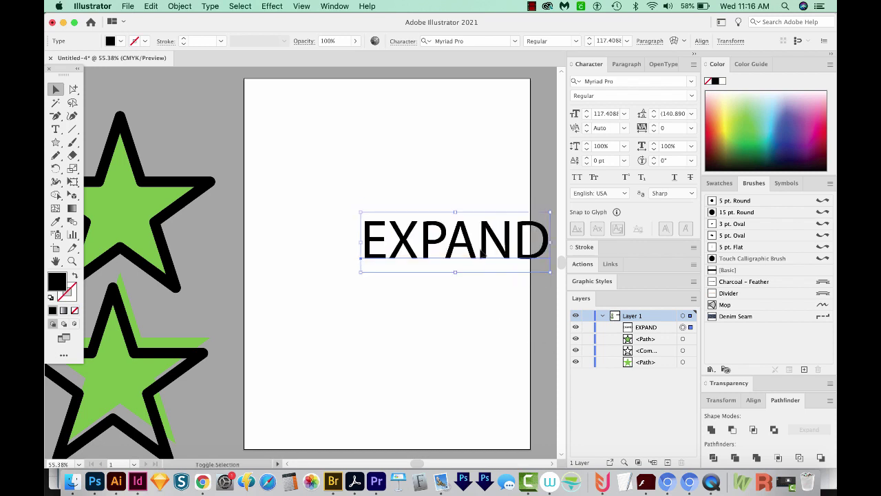
left_click_drag(482, 255, 416, 182)
left_click_drag(489, 144, 503, 141)
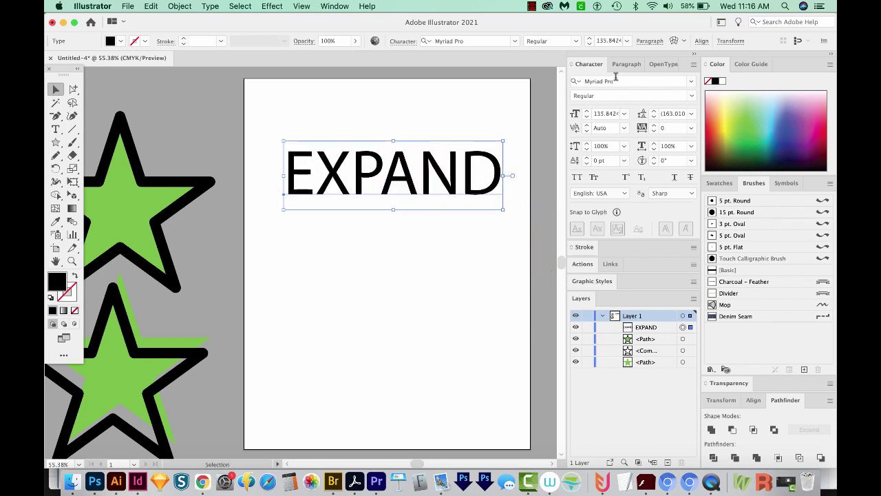
left_click(618, 80)
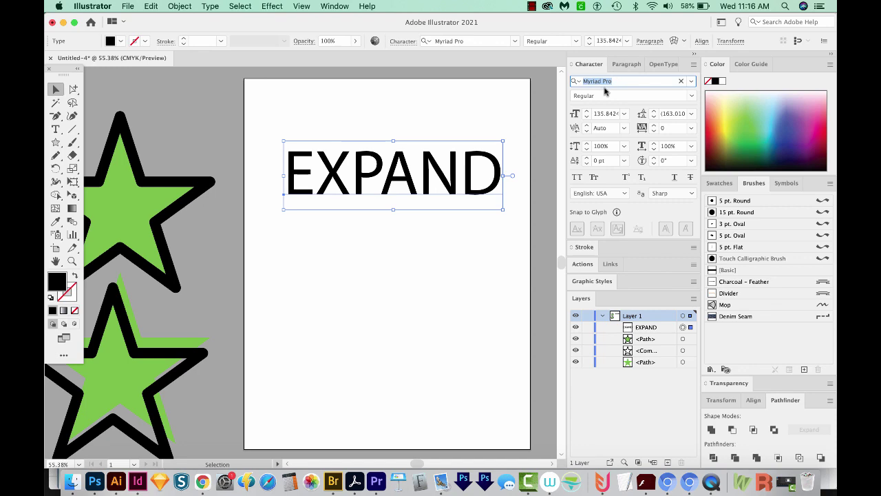
type("MONTSER")
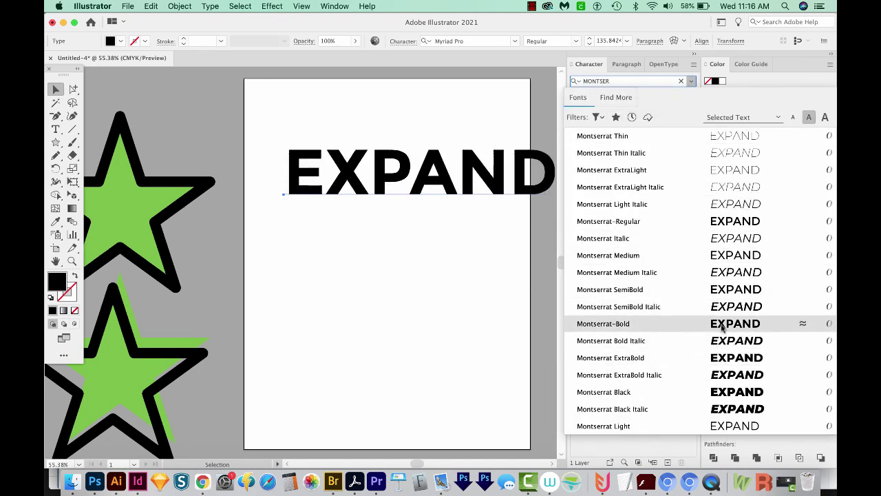
left_click(721, 357)
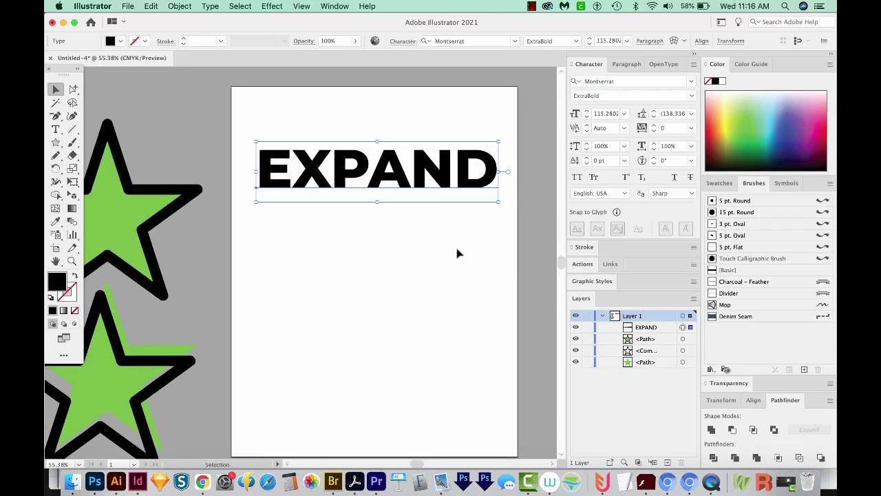
Step: Show the text's Appearance attributes and delete the black fill from its characters
left_click(334, 6)
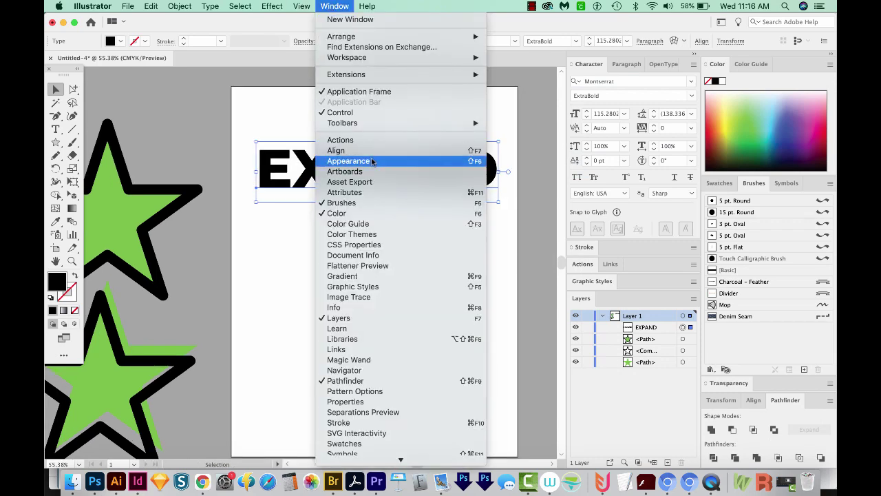
left_click(330, 159)
left_click_drag(489, 287, 474, 261)
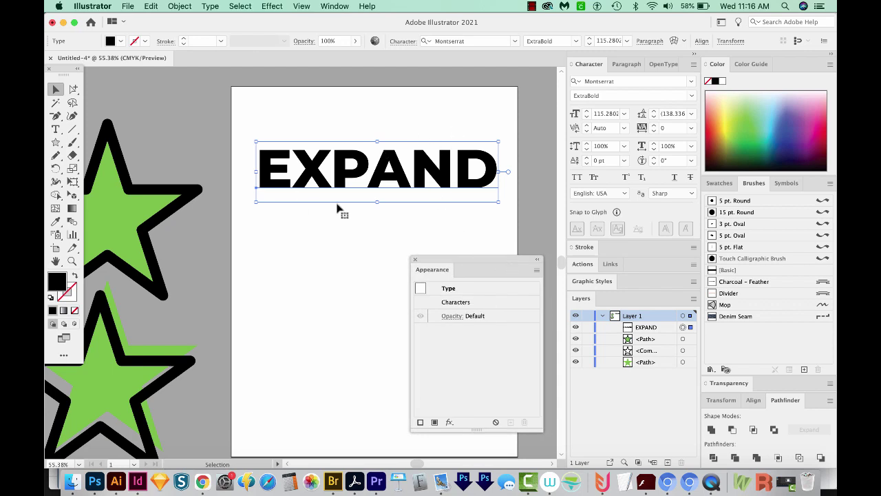
double_click(461, 303)
left_click(472, 329)
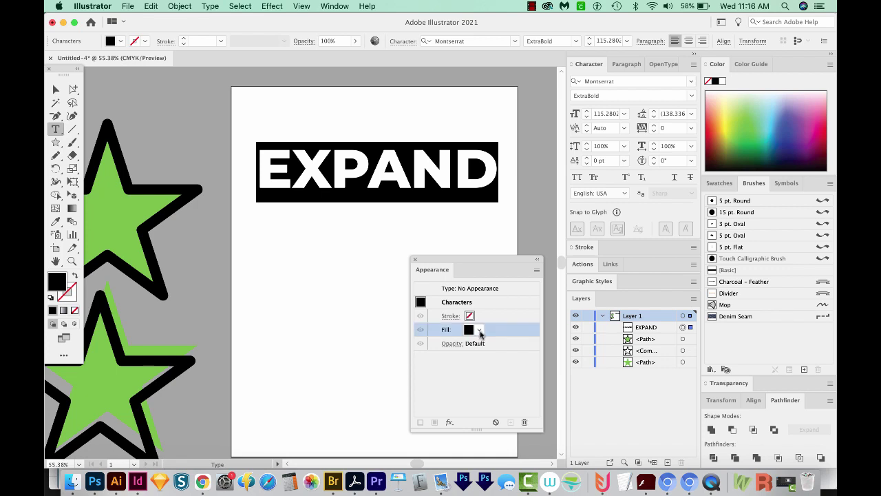
left_click(525, 422)
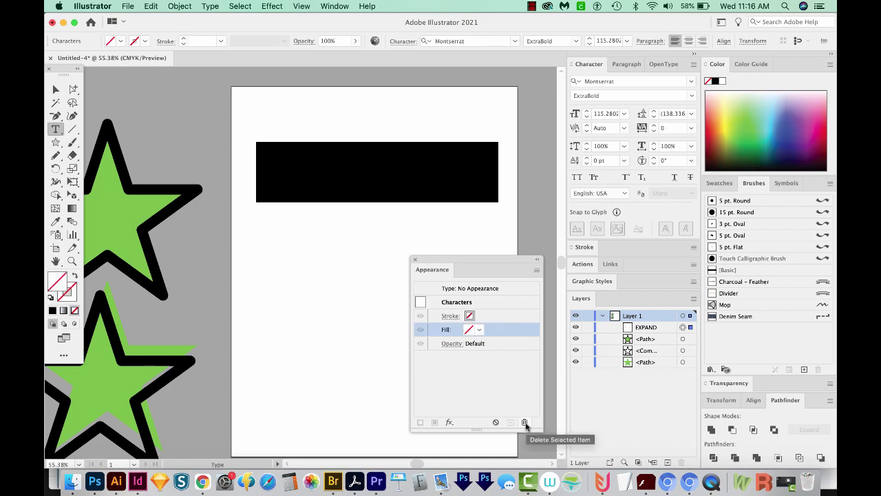
Step: Add a new fill at the Type level of the EXPAND text's appearance and color it yellow-green
left_click(465, 290)
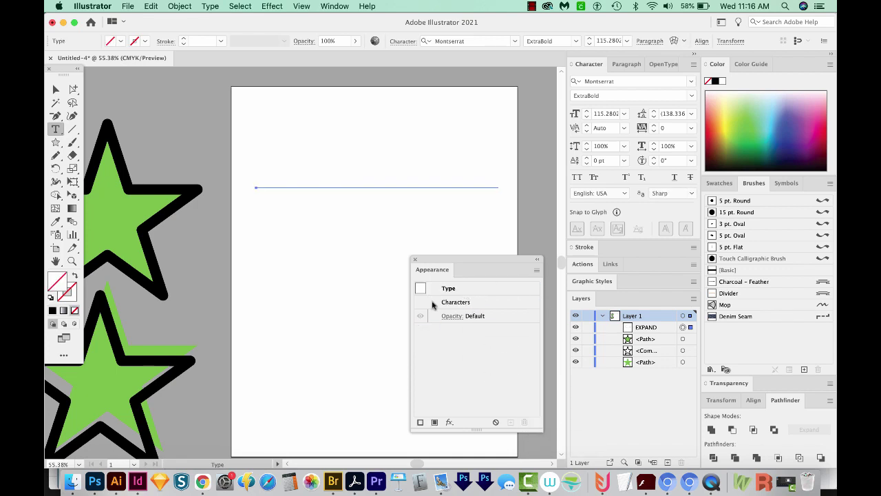
left_click(449, 291)
left_click(536, 270)
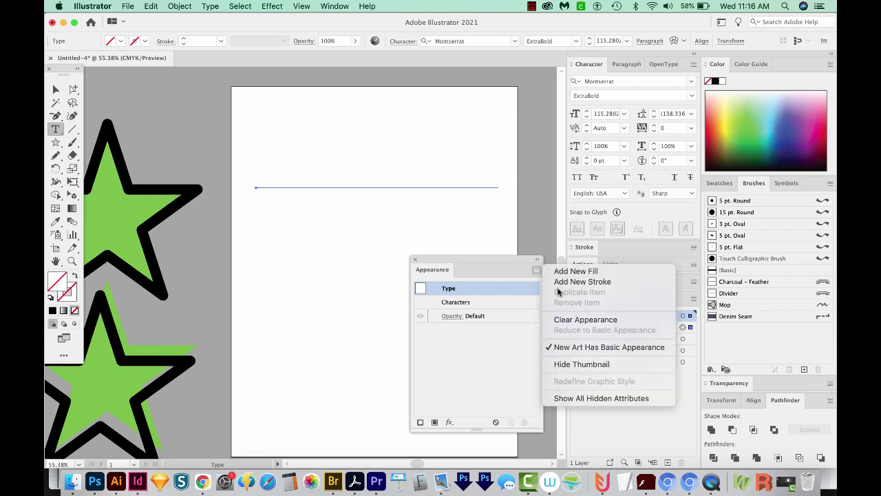
left_click(571, 272)
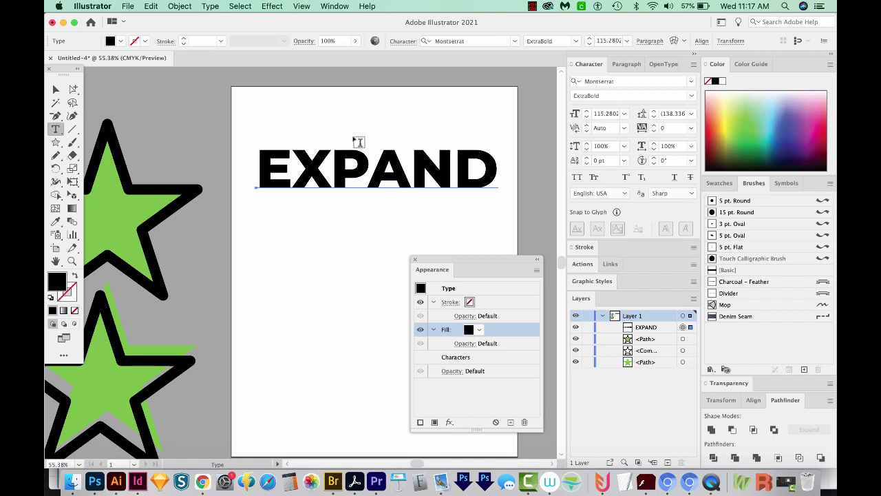
key("Escape")
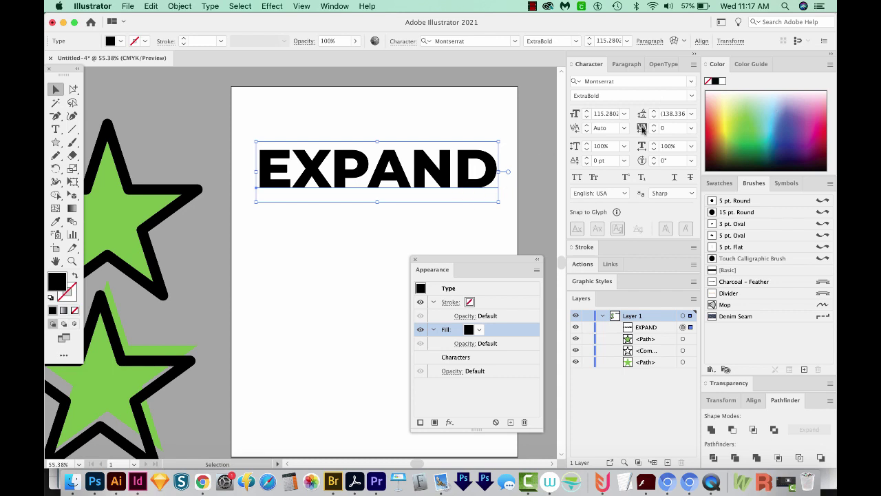
left_click(742, 145)
Step: Make the type's stroke the active attribute and color it black
key("x")
key("x")
key("x")
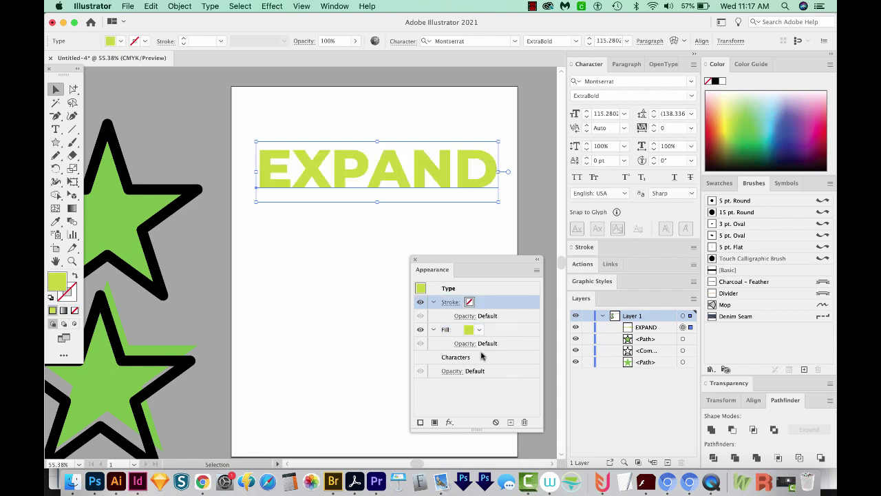
mouse_move(482, 265)
left_mouse_down()
mouse_move(498, 257)
mouse_move(496, 271)
left_mouse_up()
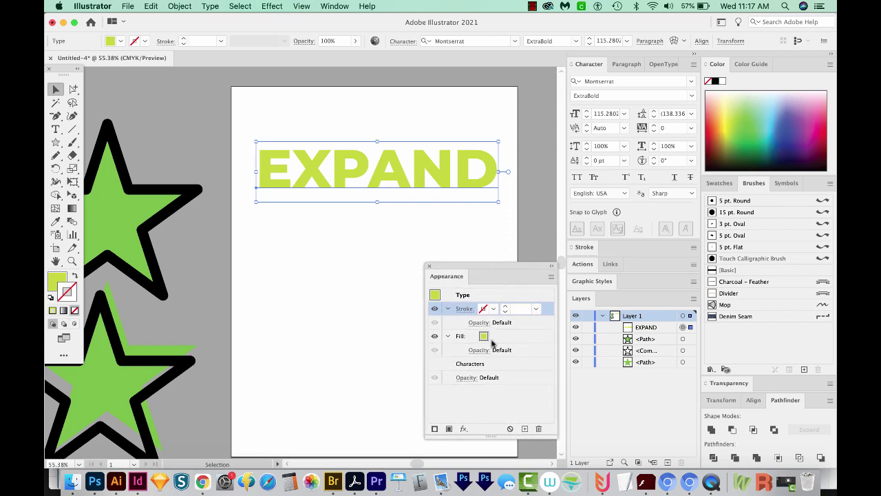
left_click(716, 81)
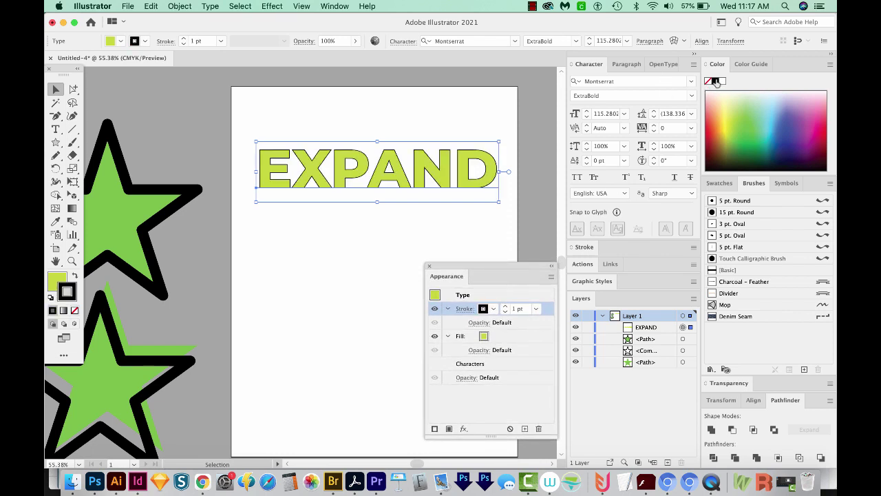
Step: Thicken the text's black stroke, settling on a weight of 10 pt
left_click(506, 306)
left_click(506, 306)
left_click(506, 307)
left_click(506, 307)
left_click(507, 307)
left_click(506, 307)
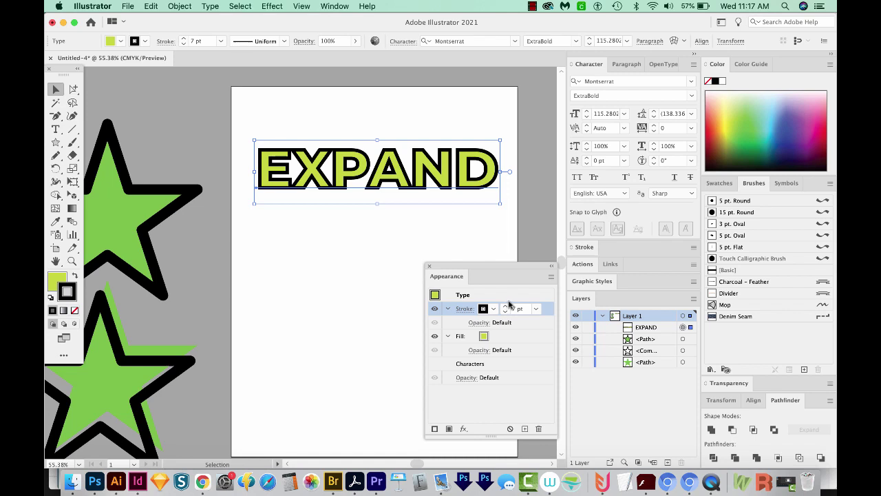
left_click(507, 307)
left_click(507, 306)
left_click(507, 306)
left_click(507, 306)
left_click(507, 307)
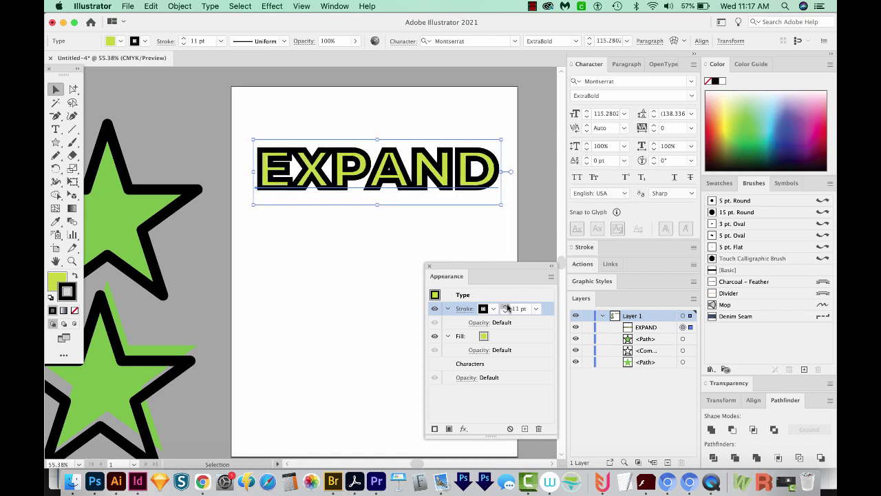
left_click(508, 307)
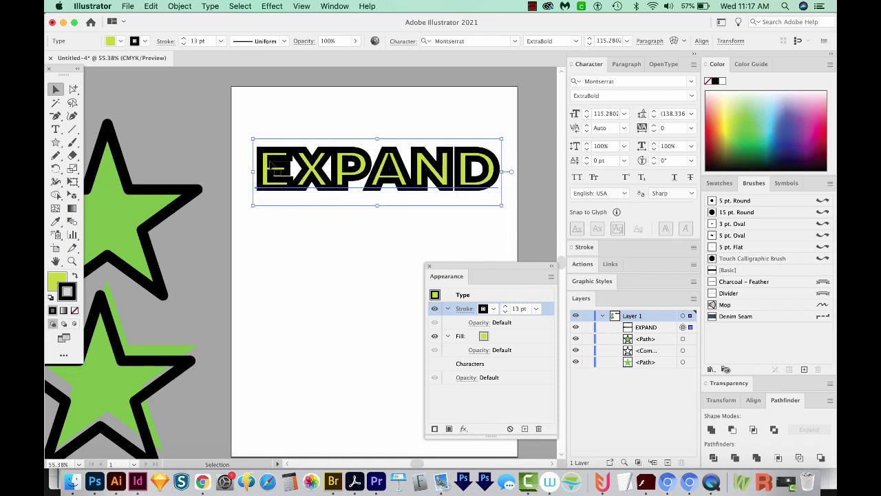
left_click(507, 312)
left_click(507, 312)
left_click(507, 312)
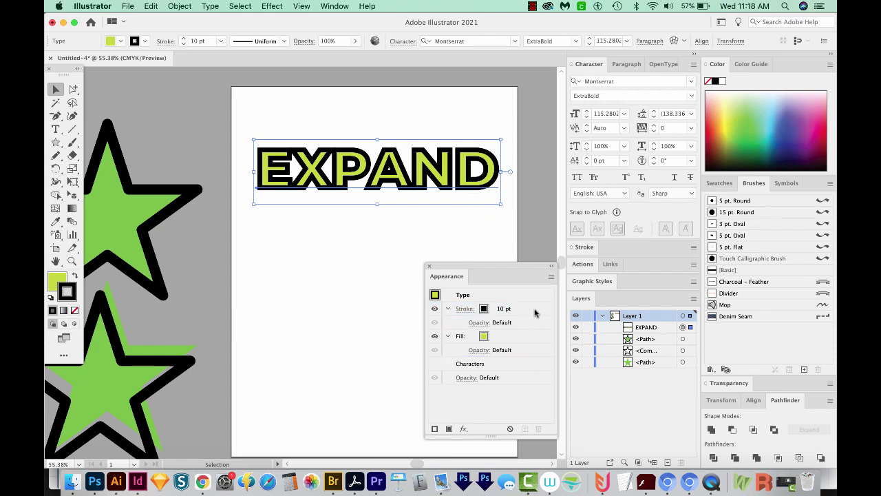
Step: Move the stroke beneath the fill in the type's appearance, try heavier weights, and return the stroke to 10 pt
left_click_drag(541, 310, 537, 357)
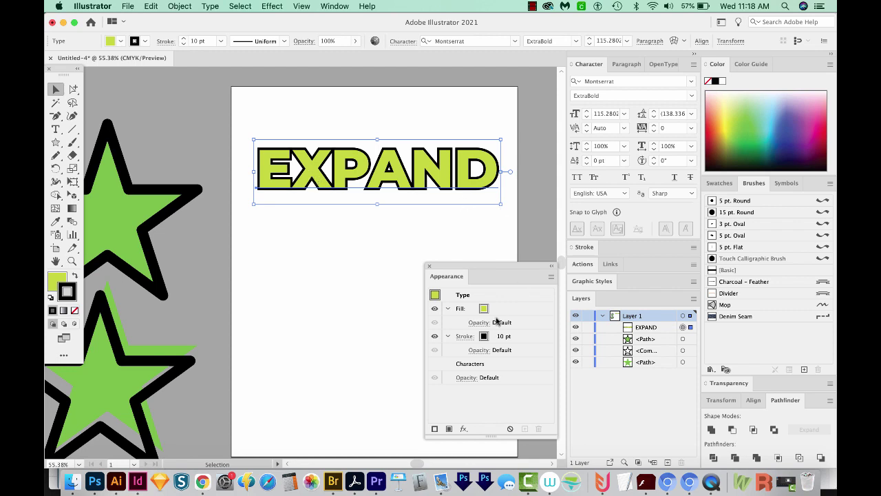
left_click(500, 337)
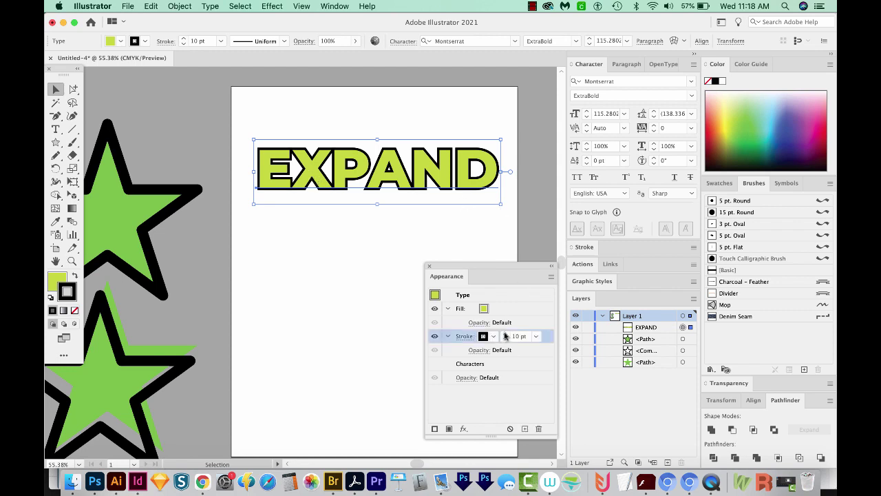
left_click(506, 333)
left_click(505, 333)
left_click(506, 338)
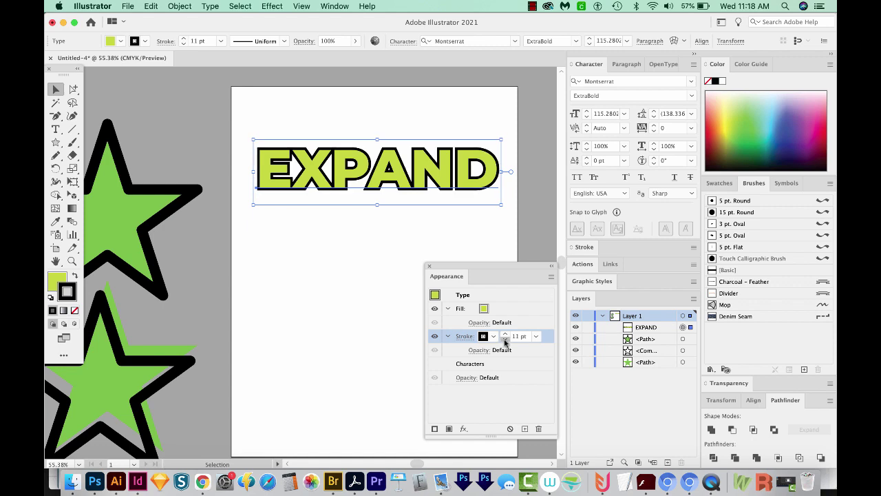
left_click(506, 339)
Step: Tighten the kerning between the letters of EXPAND, using -60 between N and D, and reselect the text as an object
double_click(368, 172)
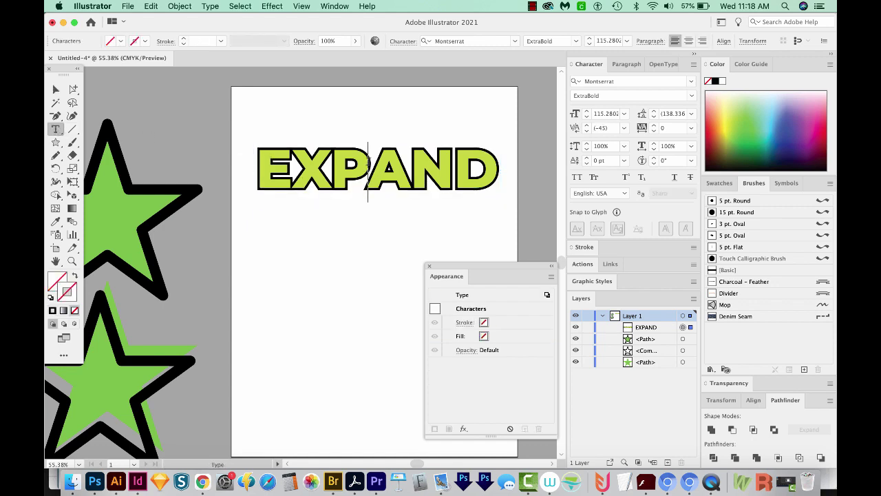
key("alt+Left")
key("alt+Left")
key("alt+Left")
key("alt+Left")
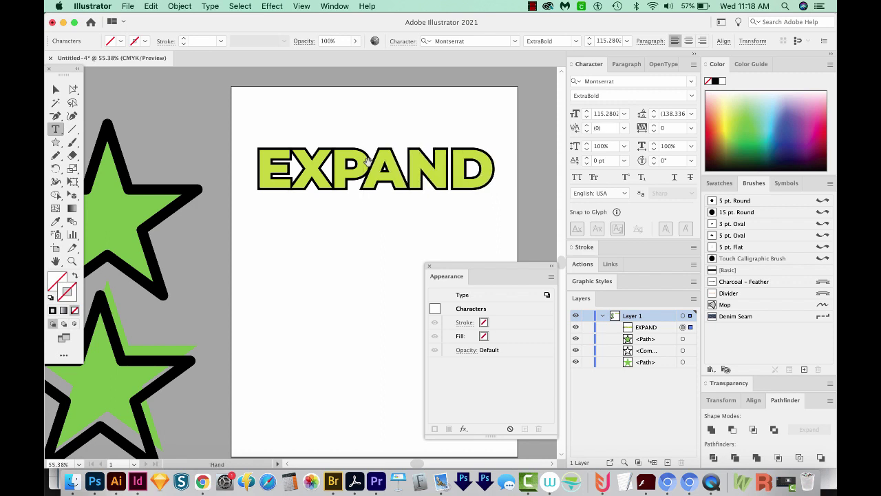
key("alt+Left")
key("alt+Left")
key("alt+Left")
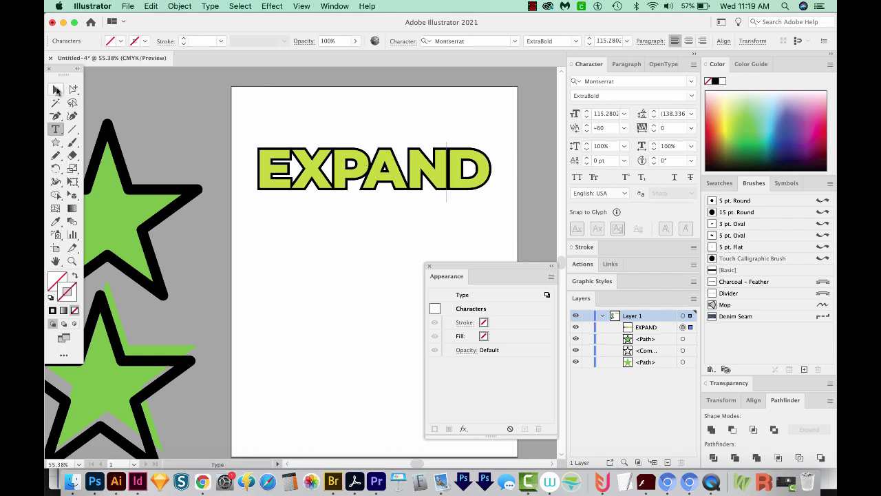
left_click(57, 90)
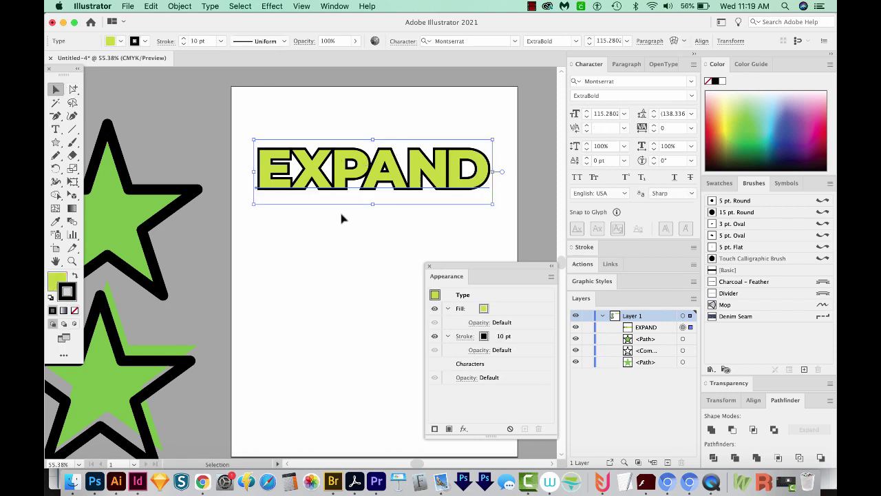
Step: Apply a horizontal Arc warp effect with a 23% bend to the EXPAND text
left_click(272, 5)
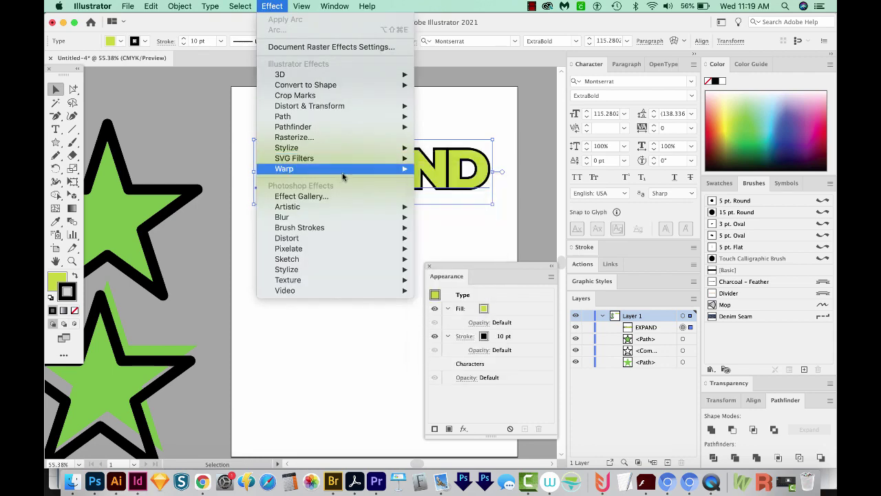
mouse_move(344, 171)
left_click(432, 169)
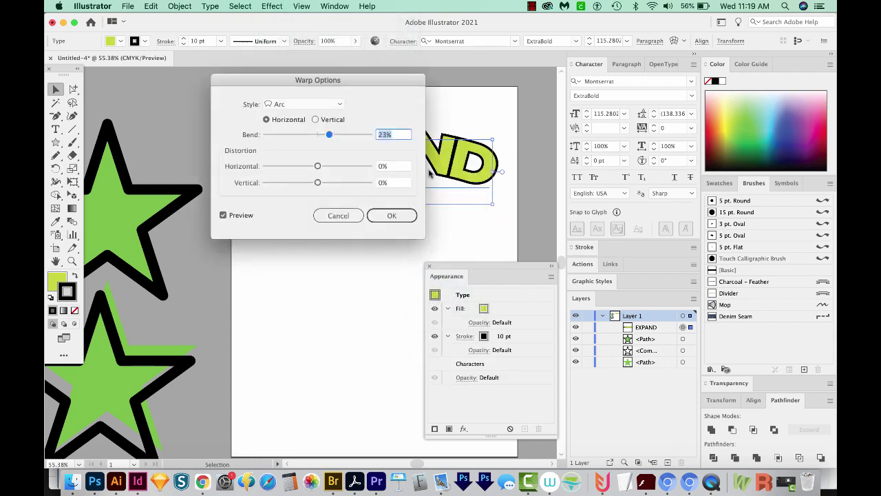
left_click_drag(345, 79, 668, 104)
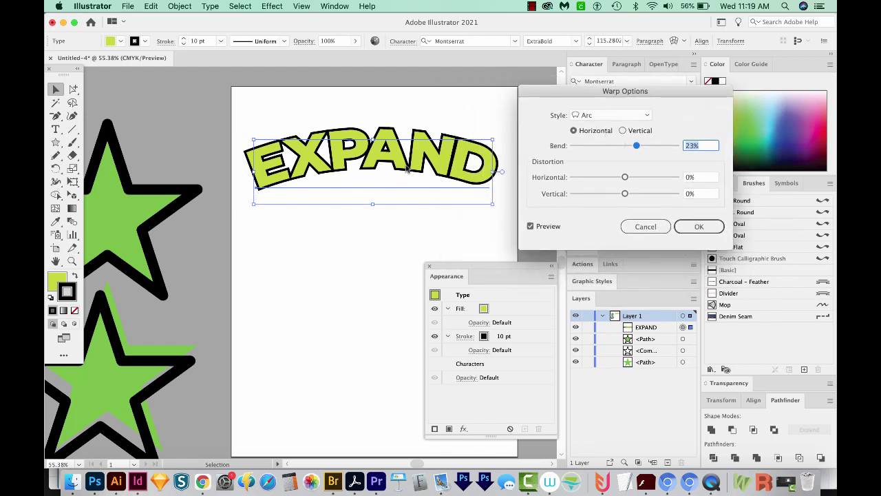
left_click(713, 233)
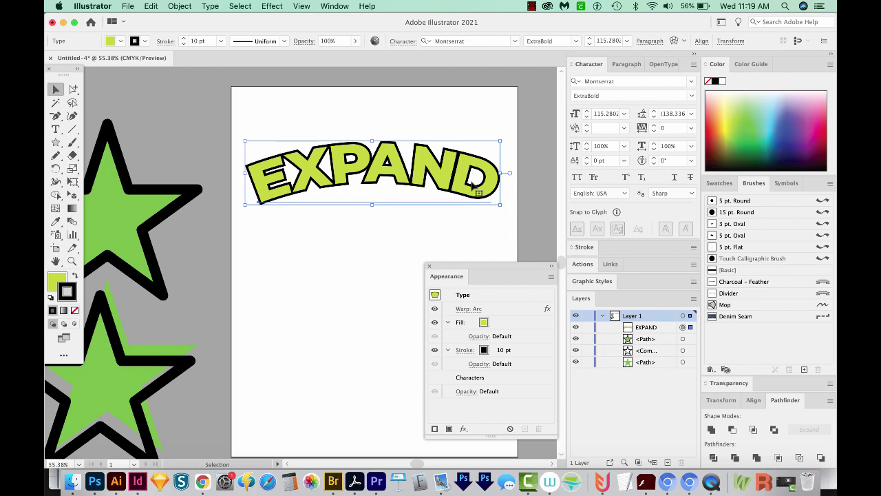
Step: Examine the warped text in Outline view, return to Preview, and highlight its fill and stroke attributes together
key("super+y")
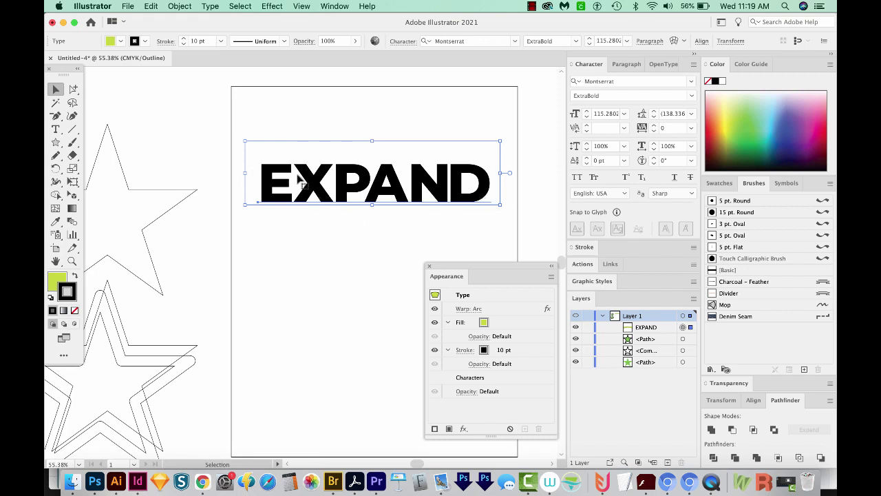
key("super+y")
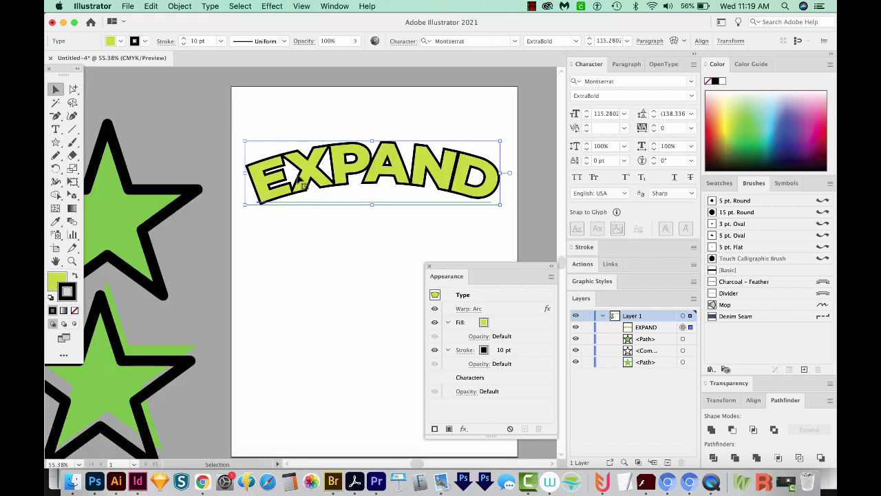
left_click(510, 323)
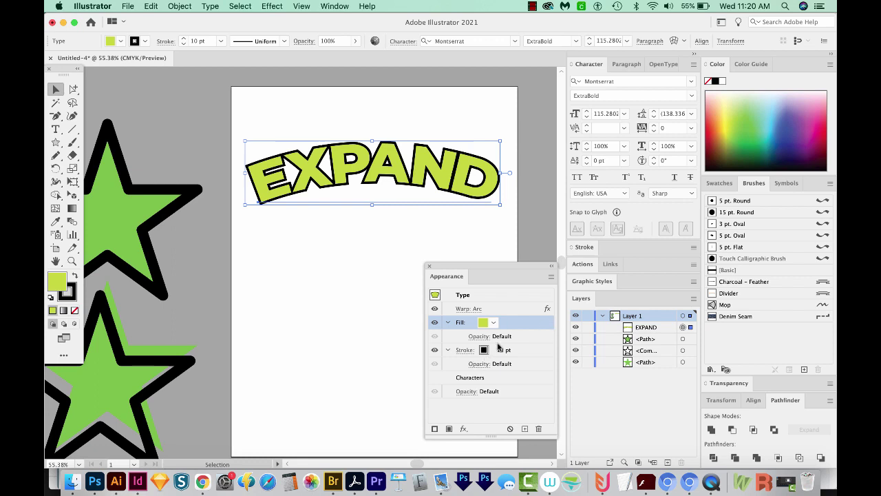
left_click(522, 354, "shift")
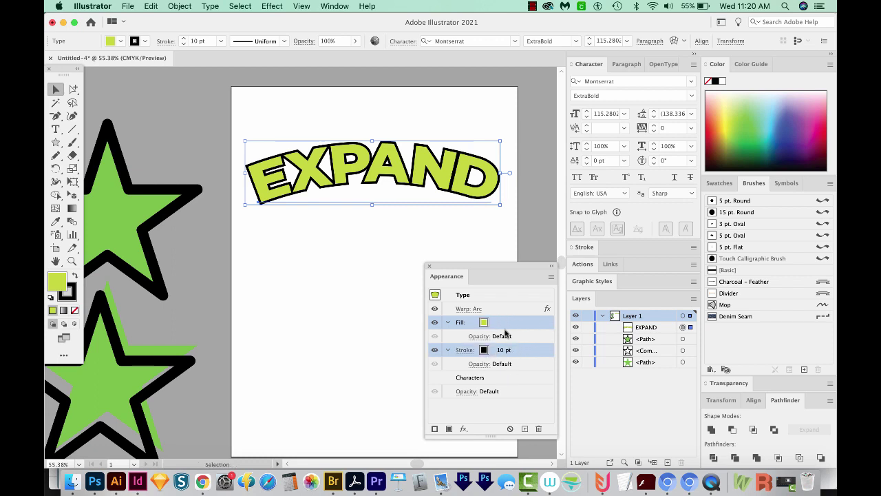
Step: Duplicate the text's green fill and 10 pt stroke, and recolor the lower fill black
mouse_move(519, 356)
left_mouse_down()
mouse_move(533, 354)
mouse_move(525, 432)
left_mouse_up()
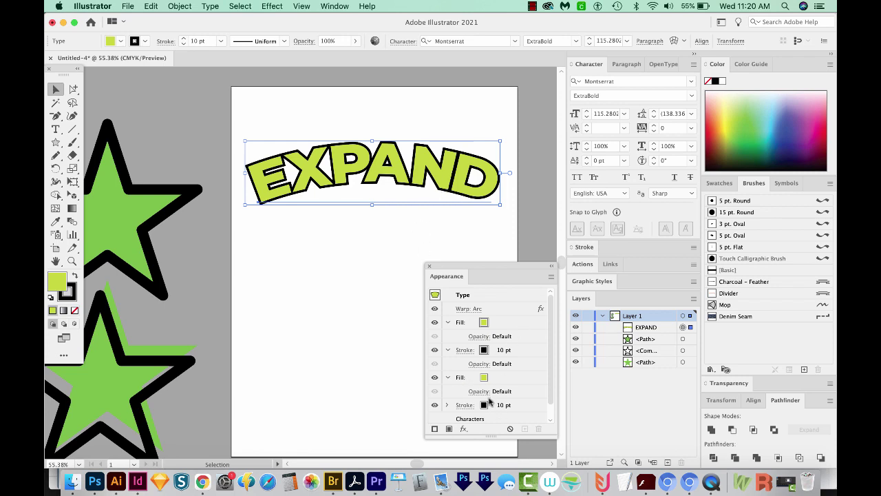
scroll(553, 380, "down", 1)
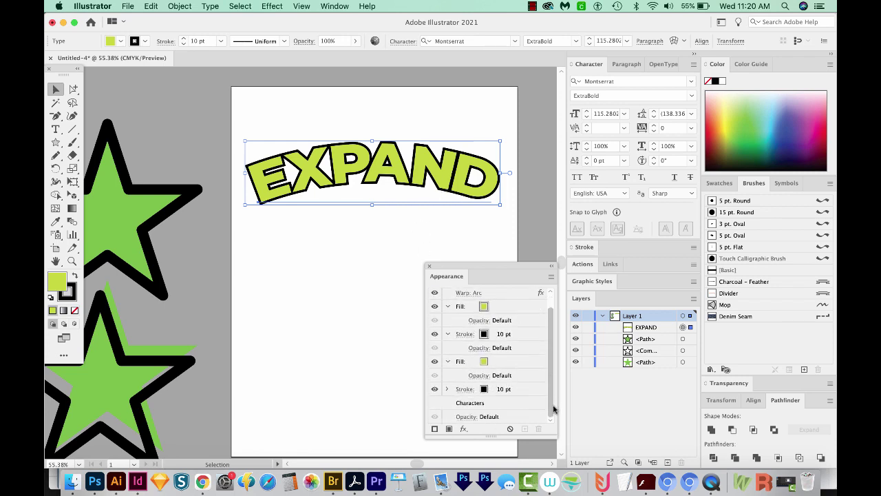
left_click(497, 362)
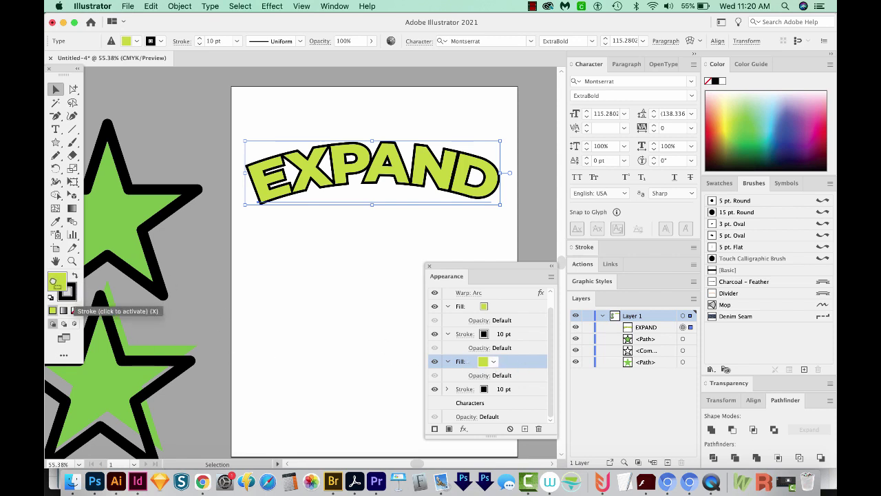
key("d")
Step: Apply a Transform effect to the lowest 10 pt stroke with 95% horizontal scale and a 10 pt vertical move
left_click(527, 390)
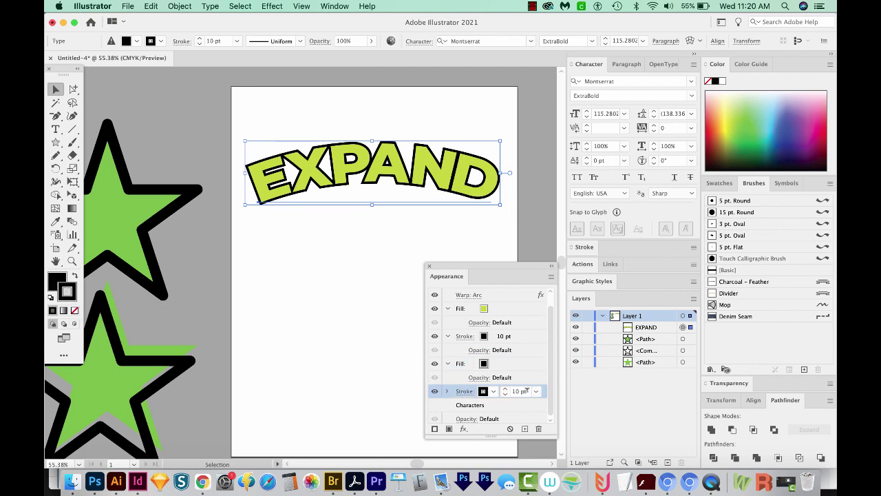
left_click(275, 5)
mouse_move(358, 107)
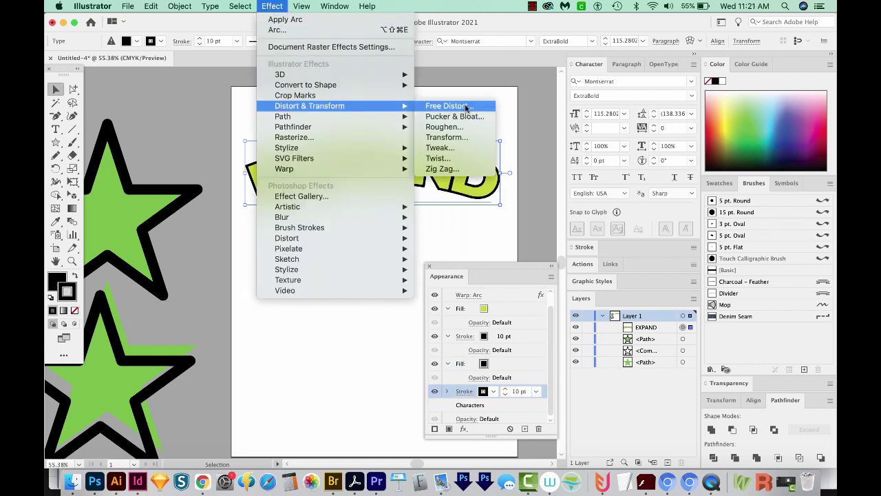
left_click(462, 140)
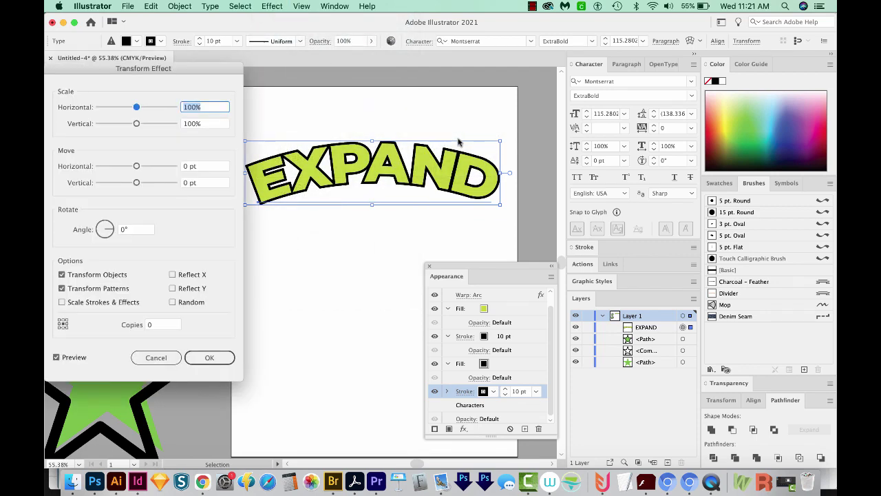
type("95")
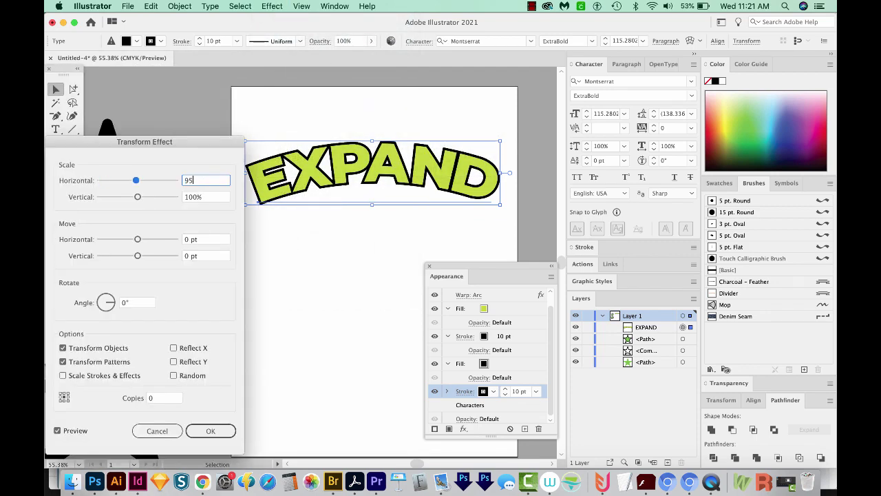
left_click(206, 198)
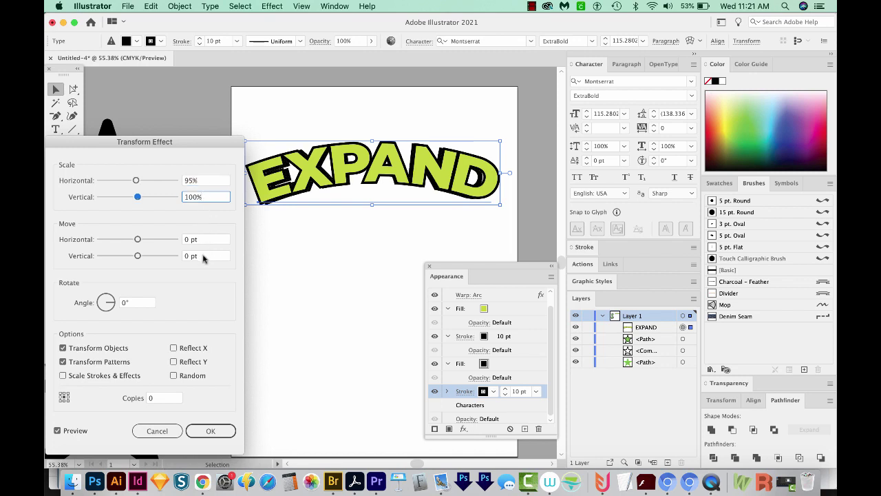
left_click(204, 257)
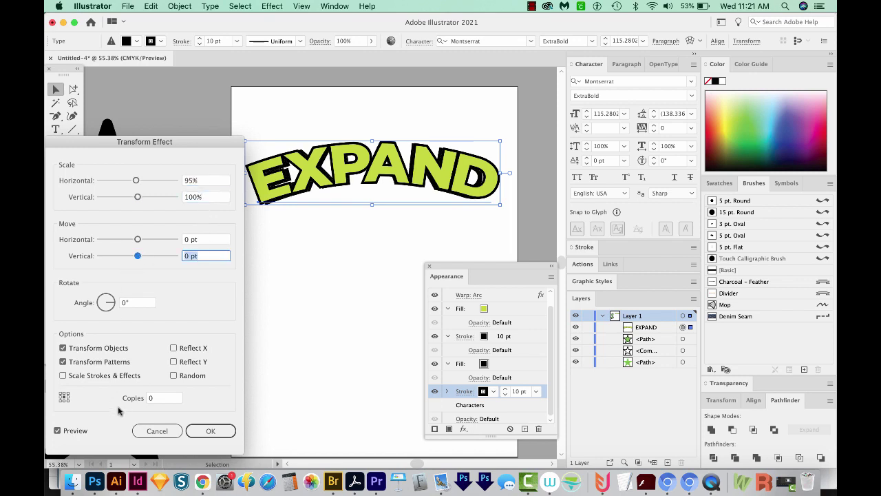
type("10")
left_click(58, 431)
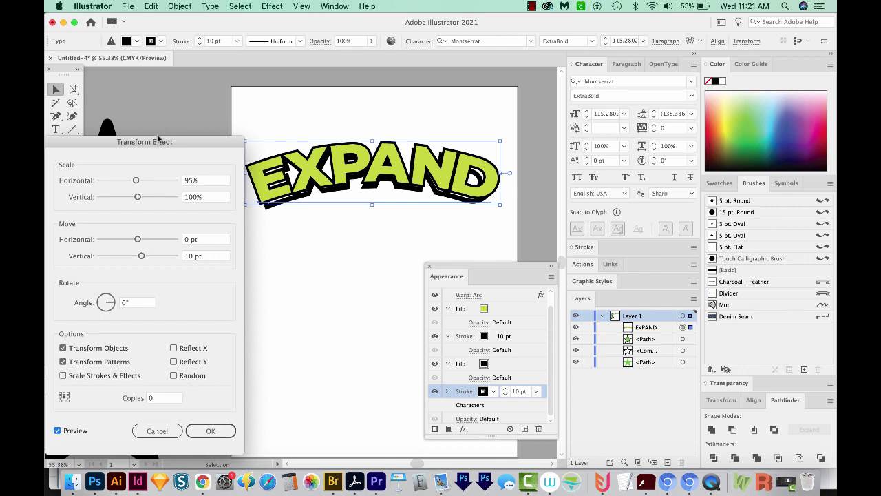
mouse_move(158, 140)
left_mouse_down()
mouse_move(162, 128)
mouse_move(173, 134)
mouse_move(163, 135)
left_mouse_up()
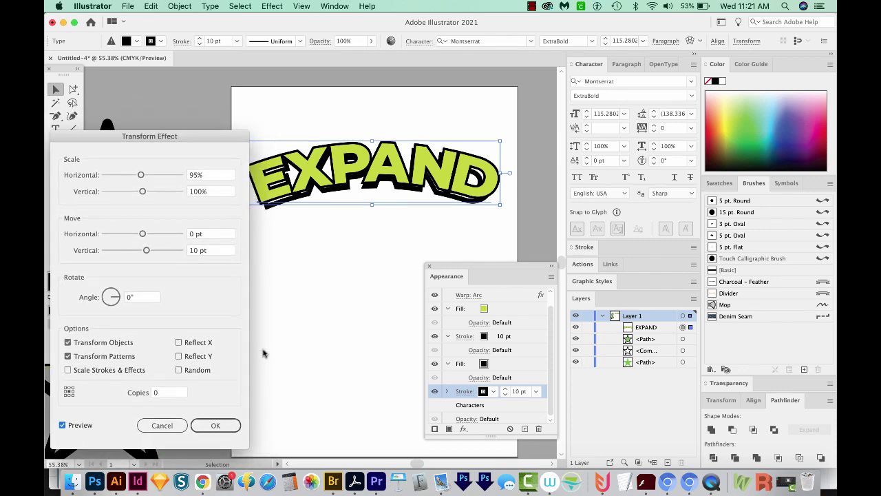
left_click(215, 425)
Step: Duplicate the lower stroke's Transform effect and move one instance of it onto the black fill
left_click(448, 363)
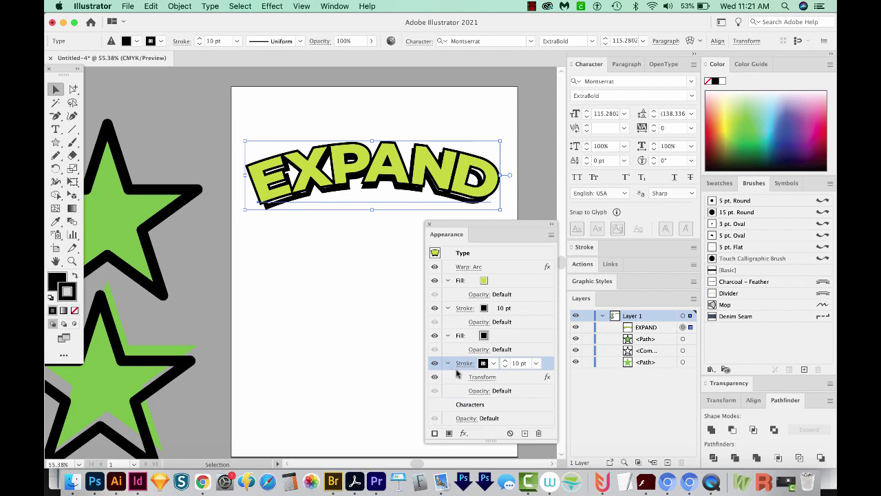
left_click(511, 378)
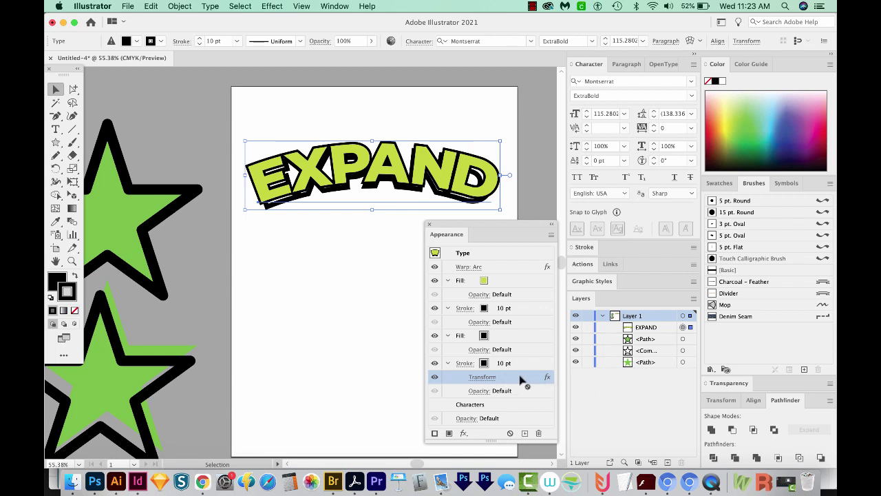
left_click_drag(523, 379, 528, 435)
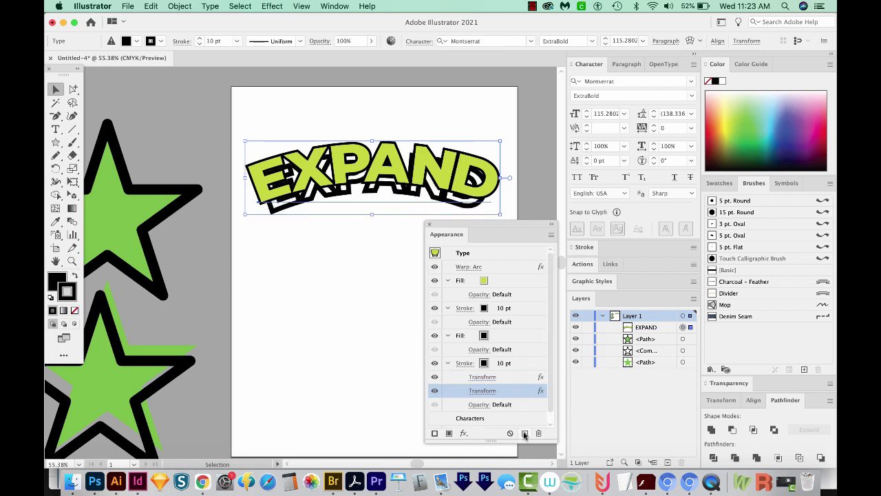
left_click_drag(506, 390, 497, 343)
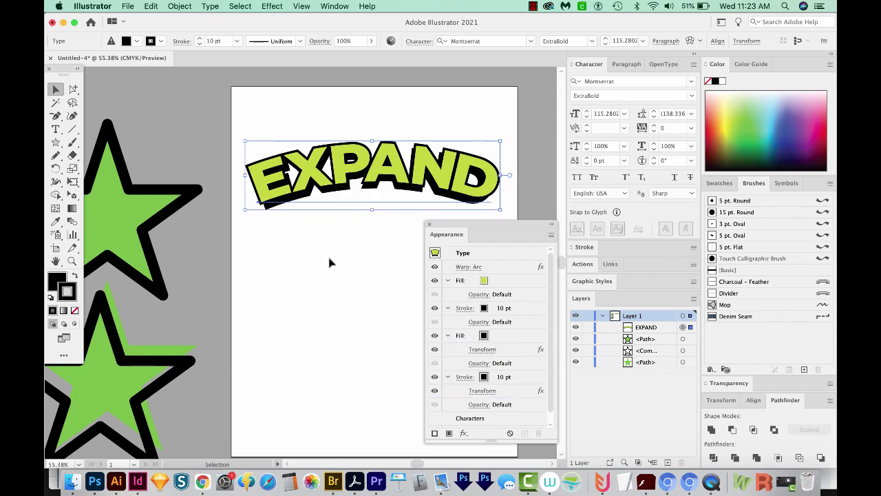
Step: Examine the shadowed EXPAND text in Outline view and return to Preview
left_click_drag(482, 224, 490, 222)
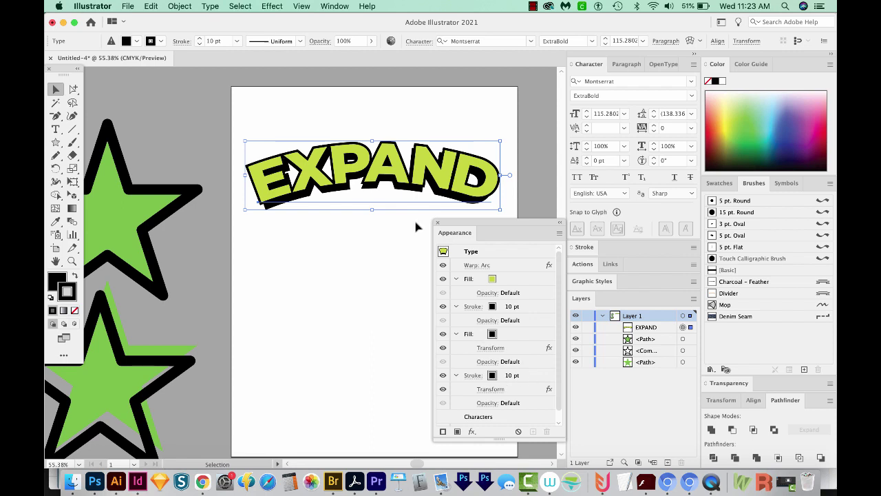
key("super+y")
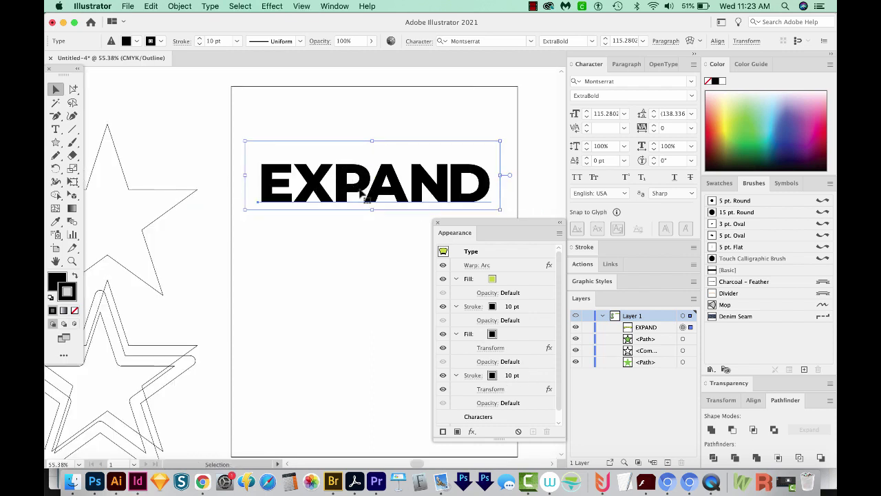
key("super+y")
Step: Try replacing the word EXPAND with JUST FINE in the live type, and undo the replacement
double_click(354, 169)
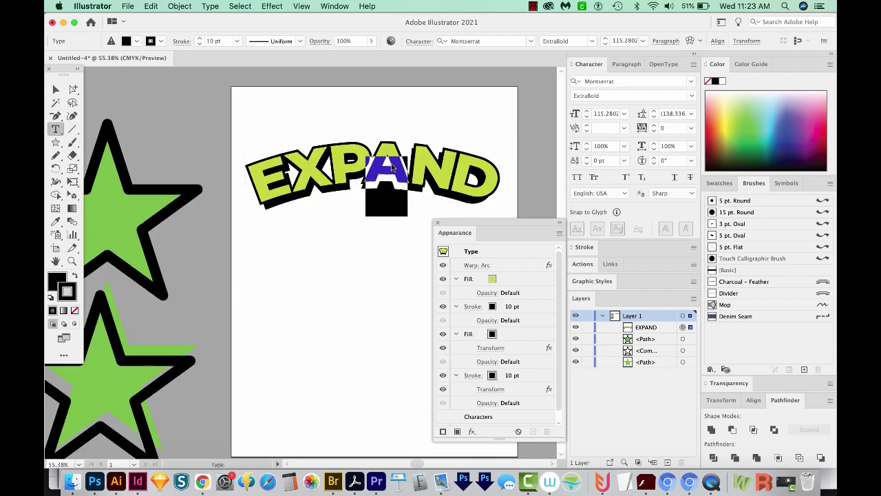
key("super+a")
type("JUST FINE")
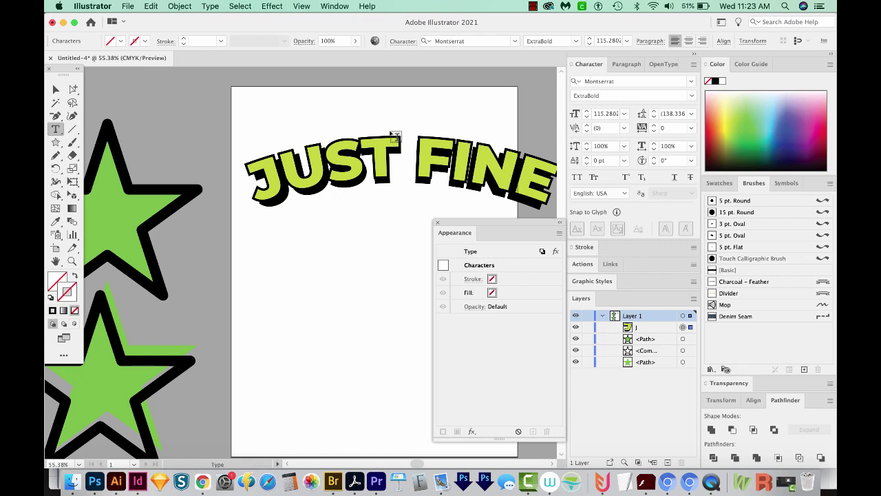
key("super+z")
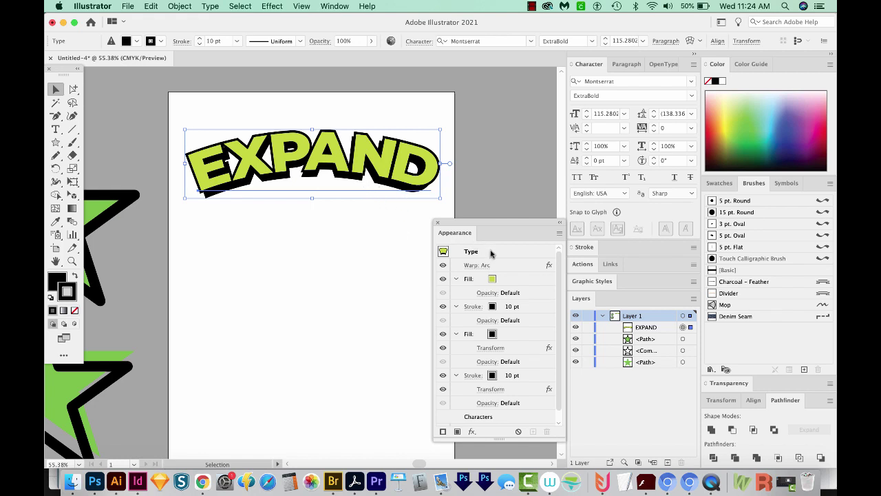
Step: Duplicate the EXPAND text horizontally onto the empty canvas beside the artboard
key("space")
left_click_drag(277, 234, 220, 221)
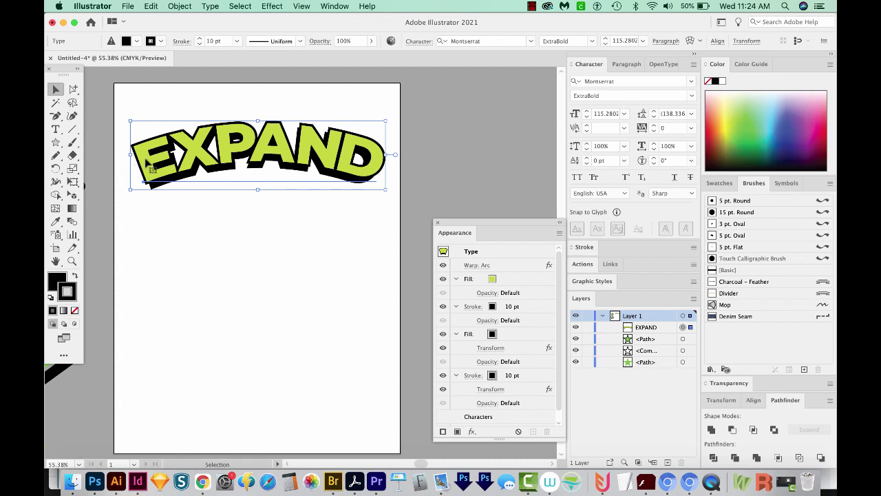
left_click_drag(147, 159, 444, 160)
Step: Apply Expand Appearance to the original EXPAND text on the artboard and deselect it
left_click(294, 173)
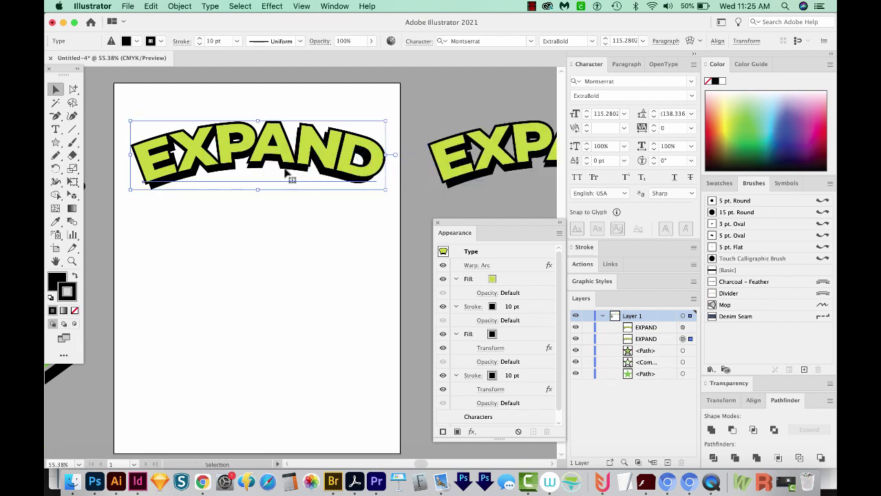
left_click(180, 7)
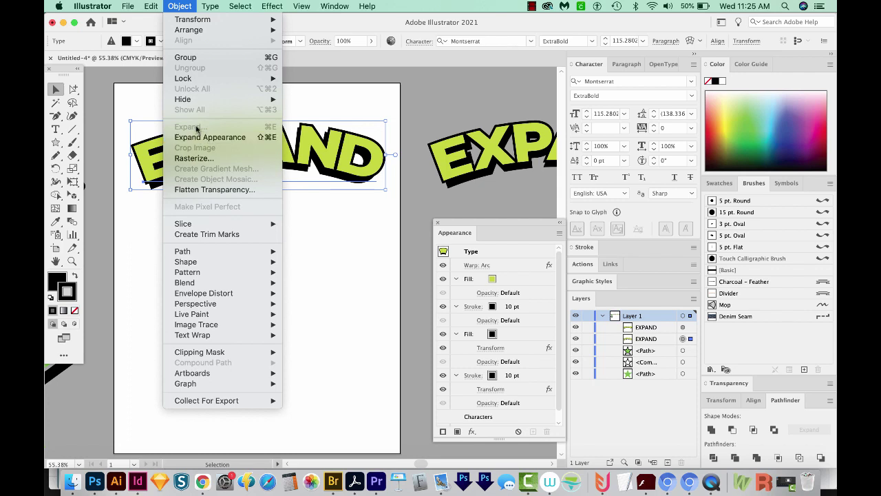
left_click(200, 139)
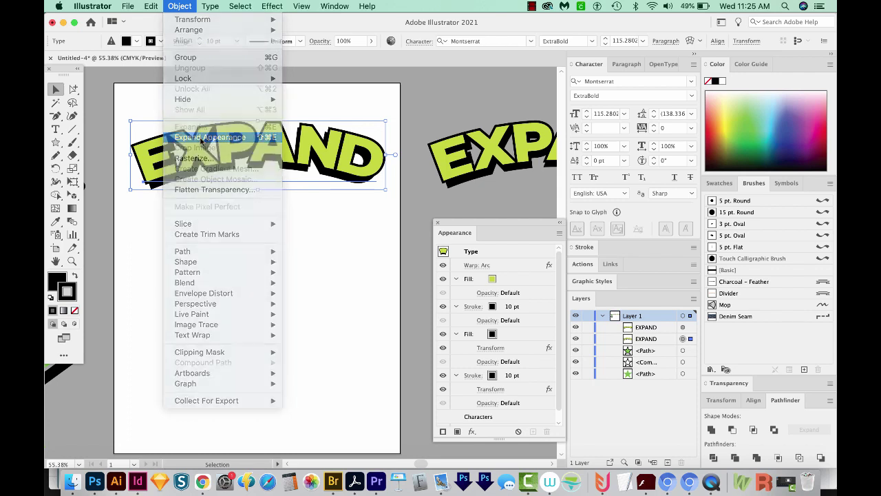
key("super+shift+a")
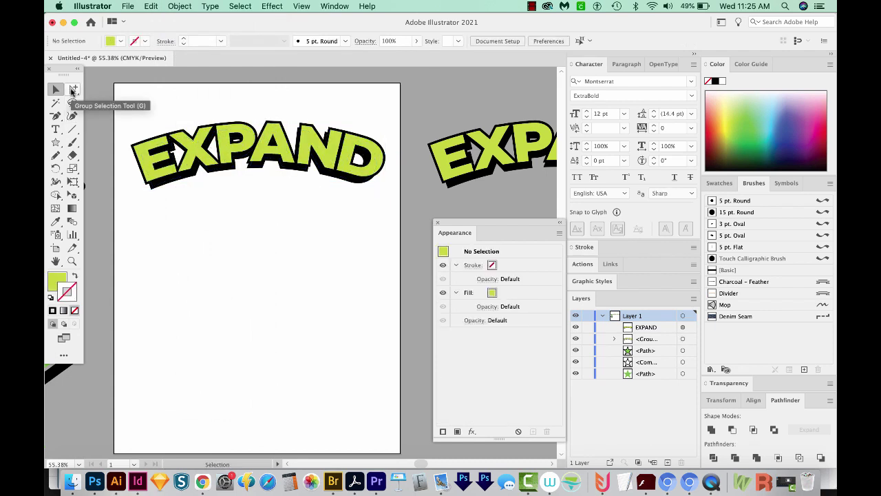
Step: Pull the expanded green letters and the upper black outline letters down as separate groups with the Group Selection tool
key("a")
left_click(197, 151, "alt")
left_click(198, 150)
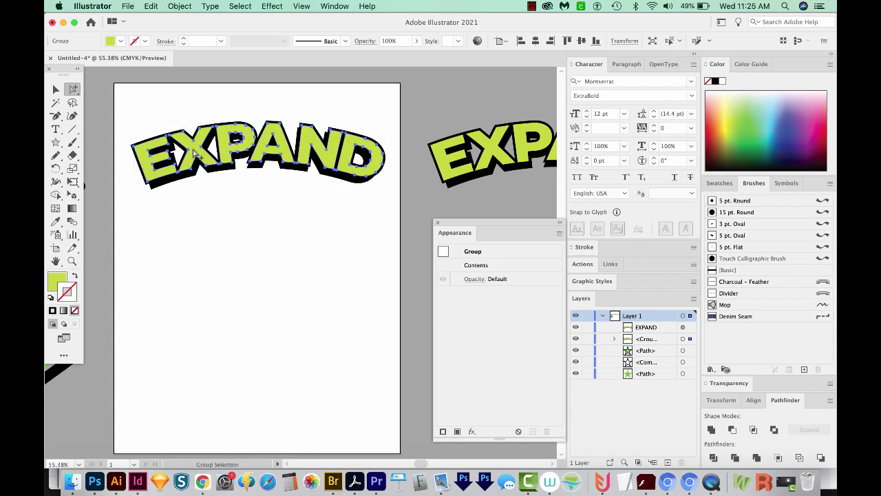
left_click_drag(198, 151, 210, 221)
left_click(193, 140)
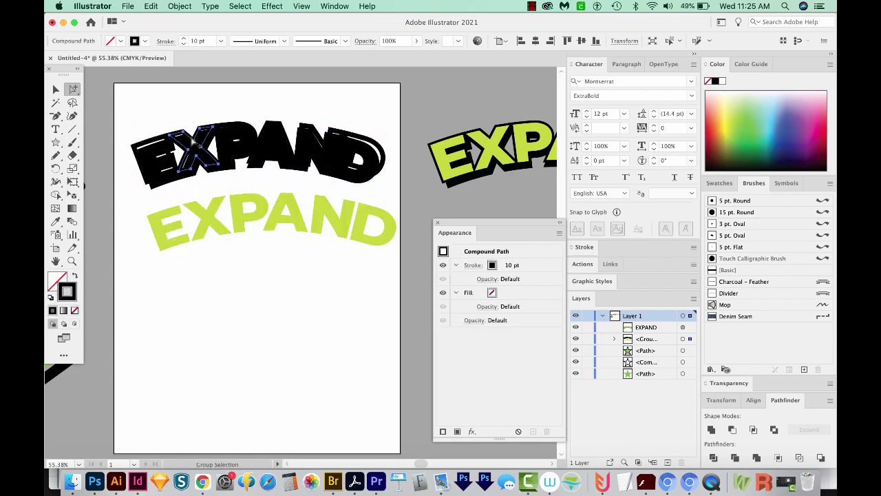
left_click(193, 140)
left_click_drag(192, 142, 213, 202)
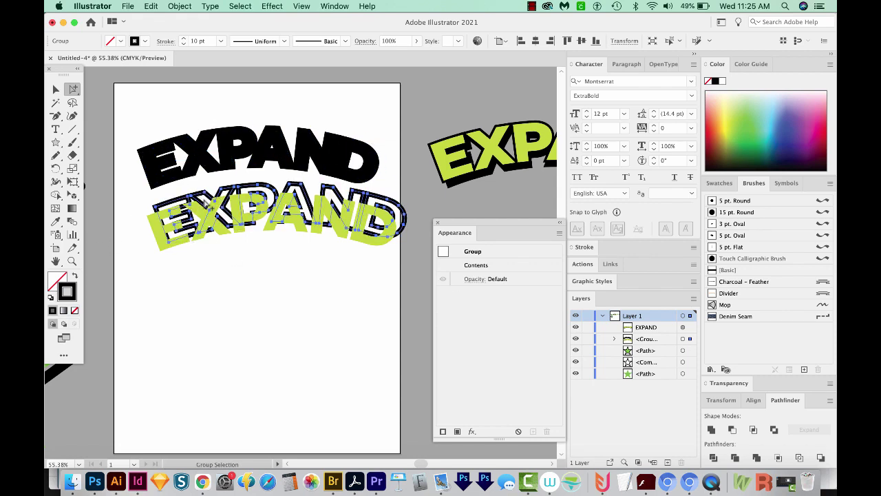
Step: Pull the black filled letters away from the remaining outline letters, and compare all pieces with the live copy in Outline view
left_click(156, 152)
left_click(157, 151)
left_click_drag(157, 147, 170, 193)
left_click(162, 145)
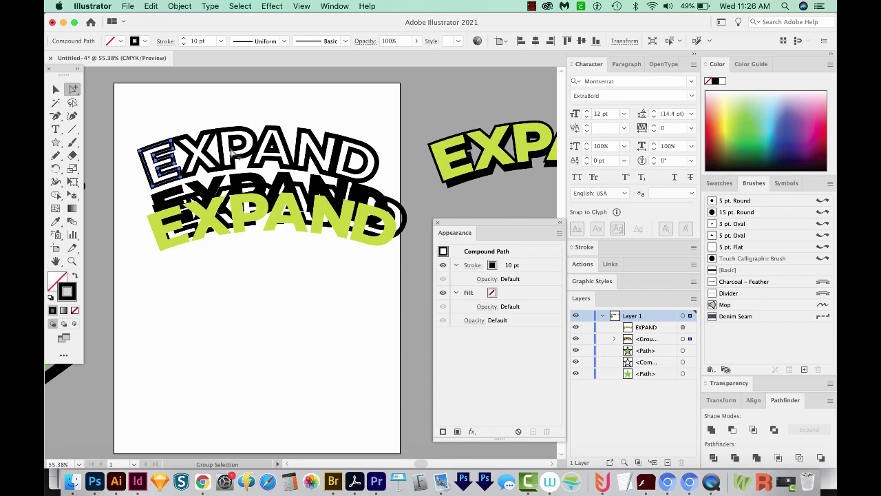
key("super+y")
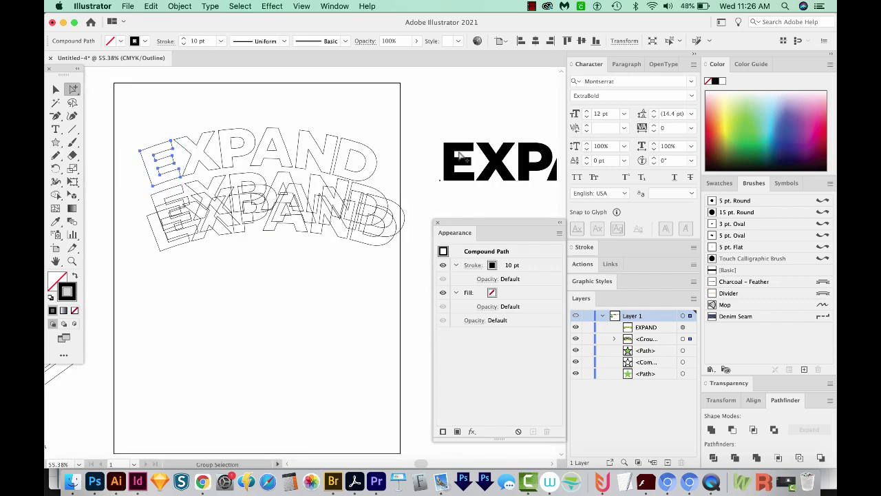
key("super+y")
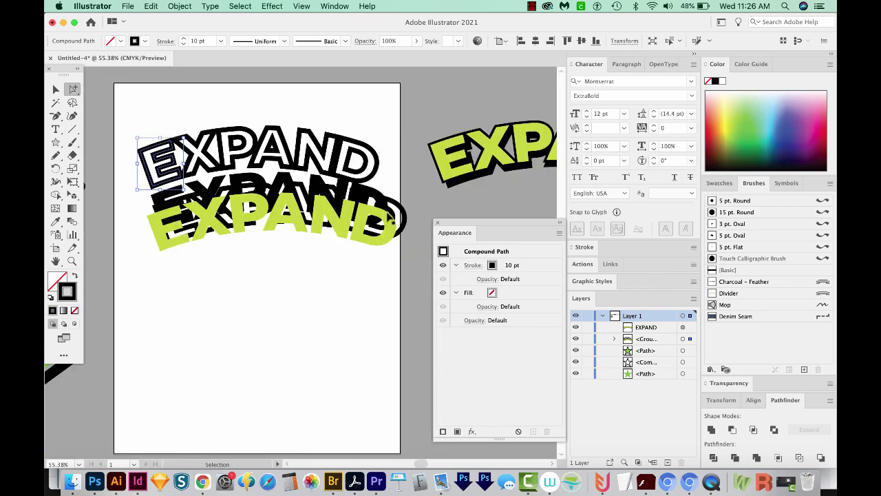
Step: Undo the separation back to live type, and redo Expand Appearance on the artboard text
key("super+z")
key("super+z")
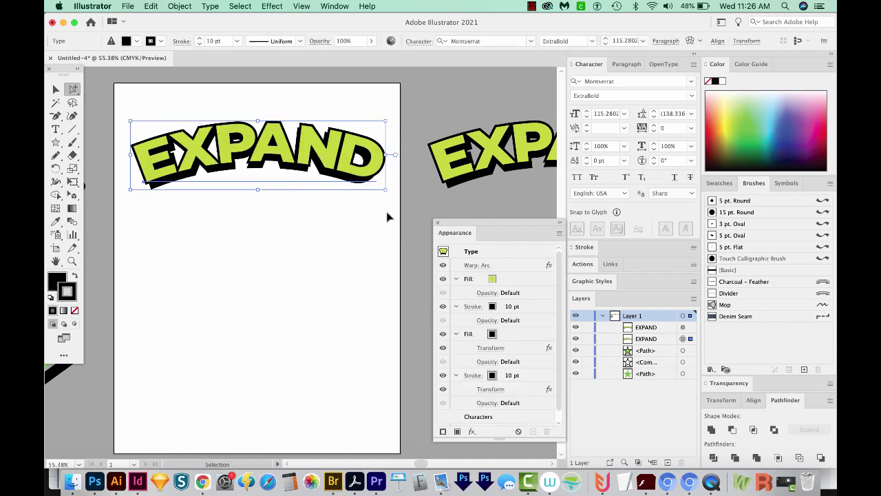
key("v")
key("super+shift+z")
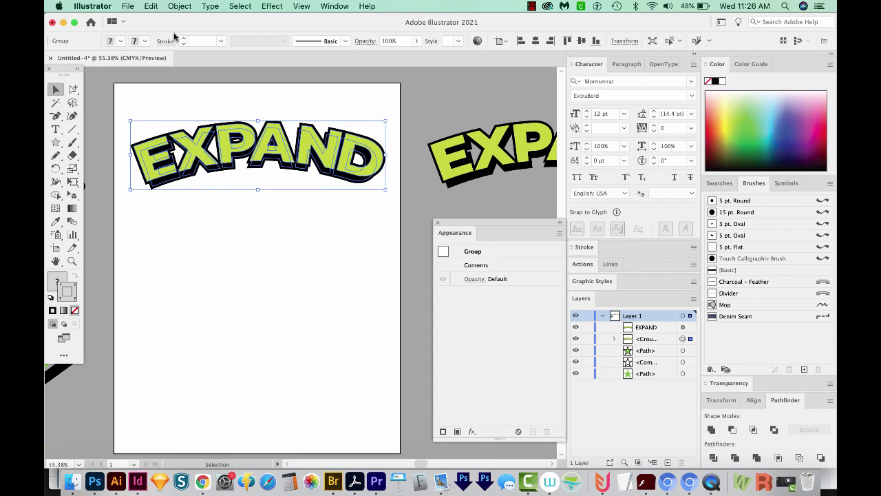
Step: Expand the fill and stroke of the EXPAND group on the artboard, and close the Appearance panel
left_click(178, 7)
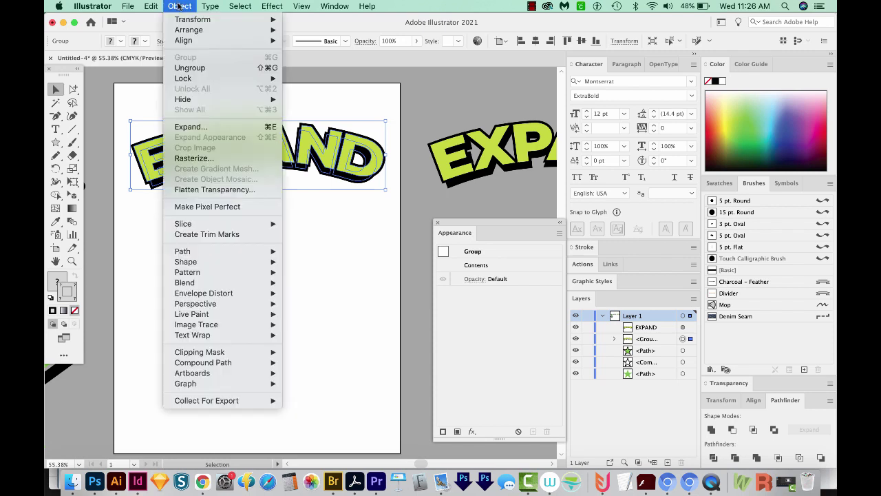
left_click(205, 127)
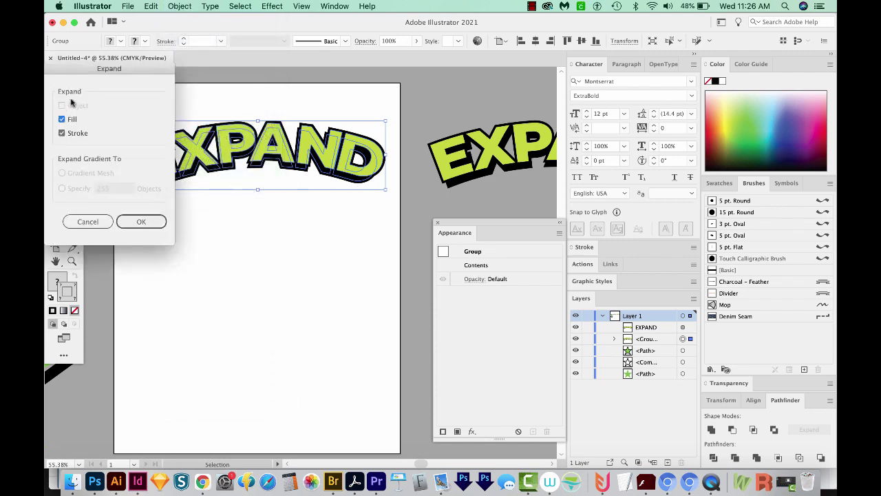
left_click(141, 221)
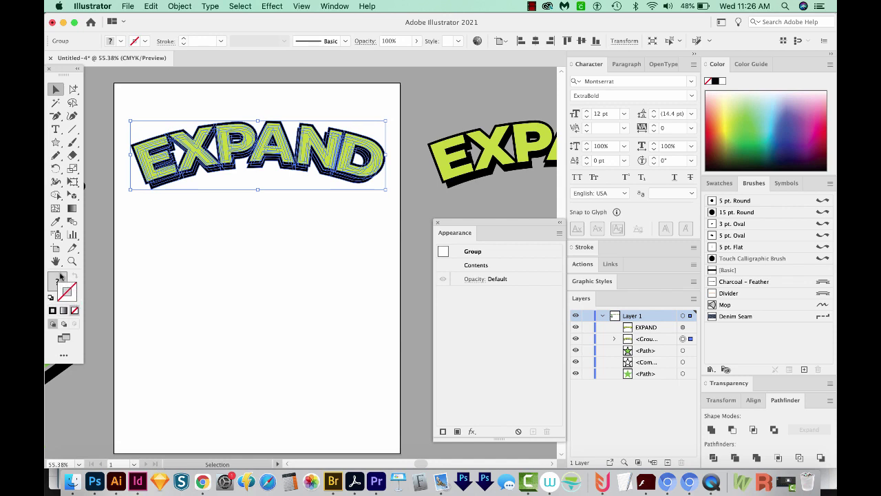
key("z")
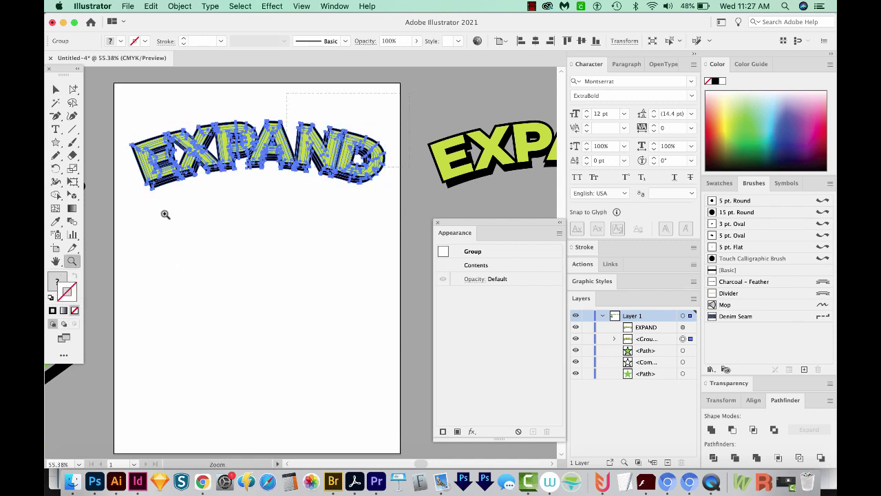
left_click(165, 215)
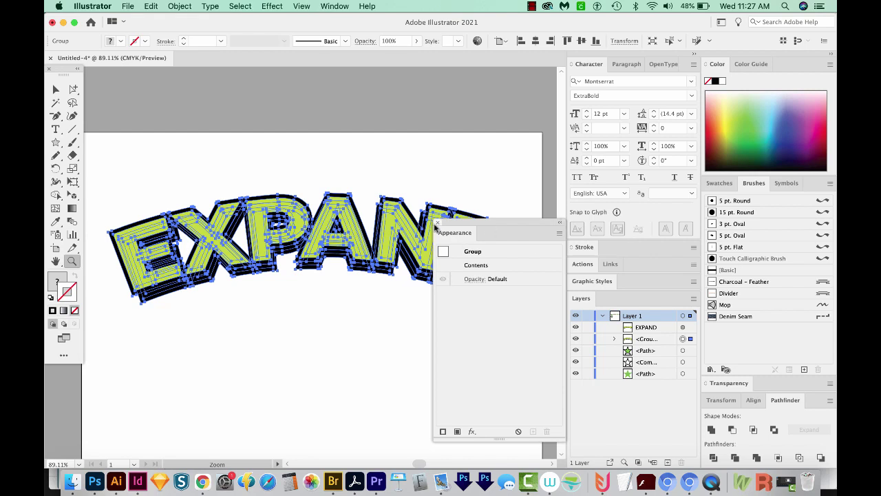
left_click(437, 223)
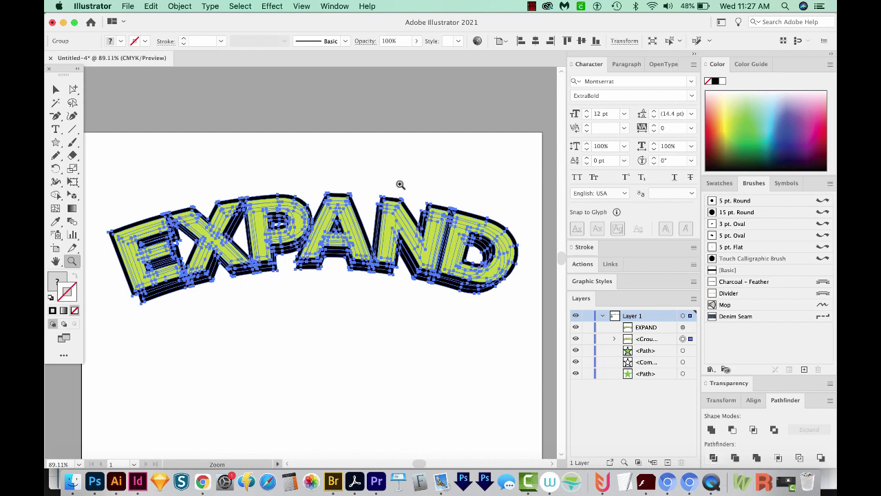
Step: Pull a few overlapping green fragments of the letter P apart with the Group Selection tool
key("a")
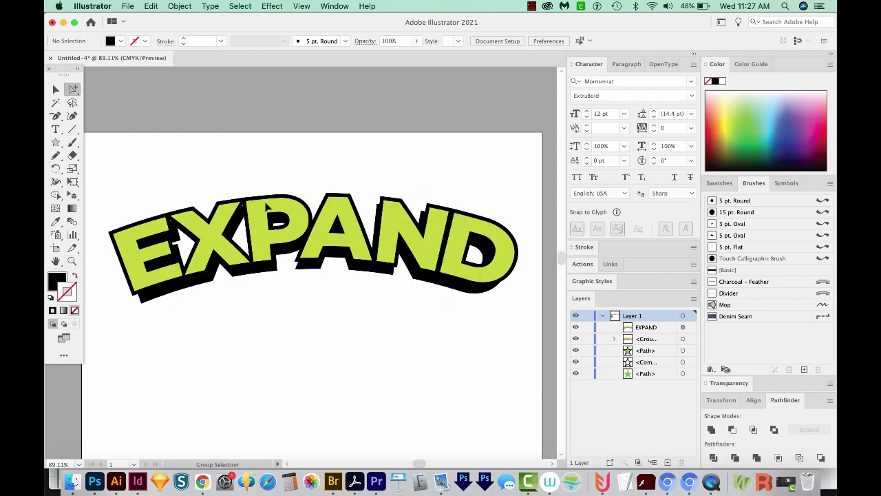
left_click(282, 200)
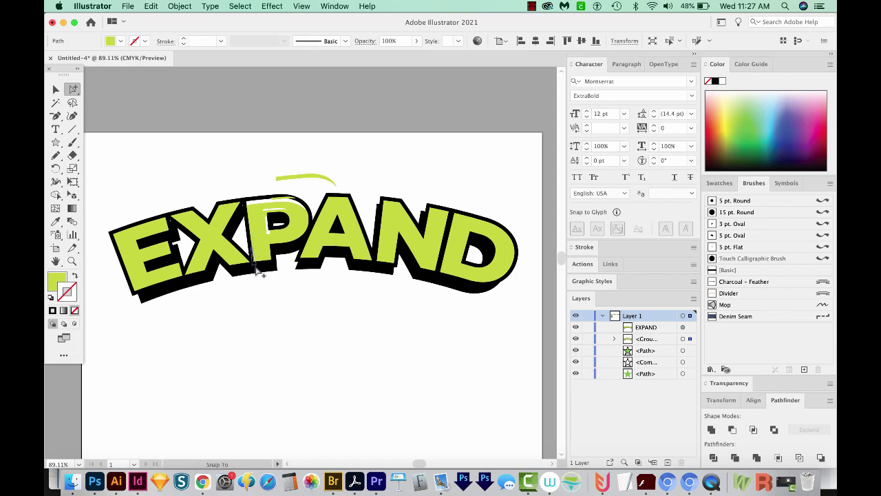
left_click(281, 273)
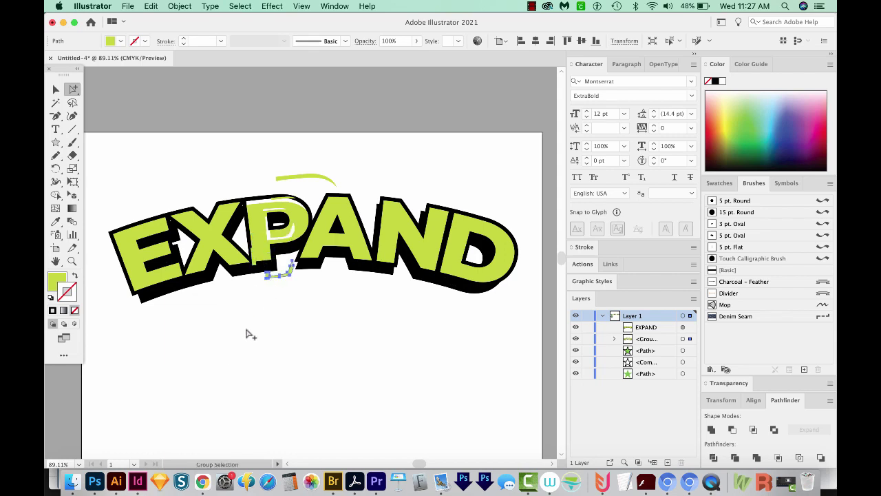
Step: Undo the moves of the green P fragments
key("super+z")
key("super+z")
key("super+z")
key("super+z")
key("super+z")
key("super+z")
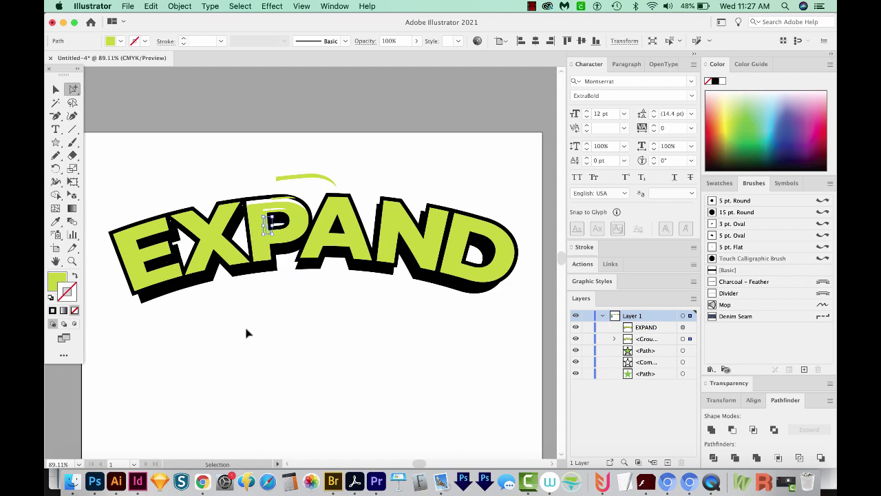
key("super+z")
key("super+z")
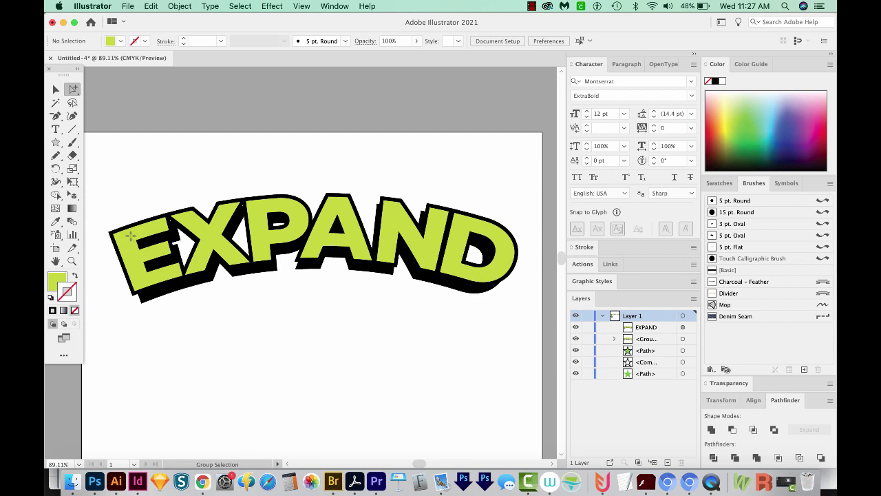
Step: Unite all green letter pieces, selected with the Magic Wand, and hide the united green letters
left_click(56, 103)
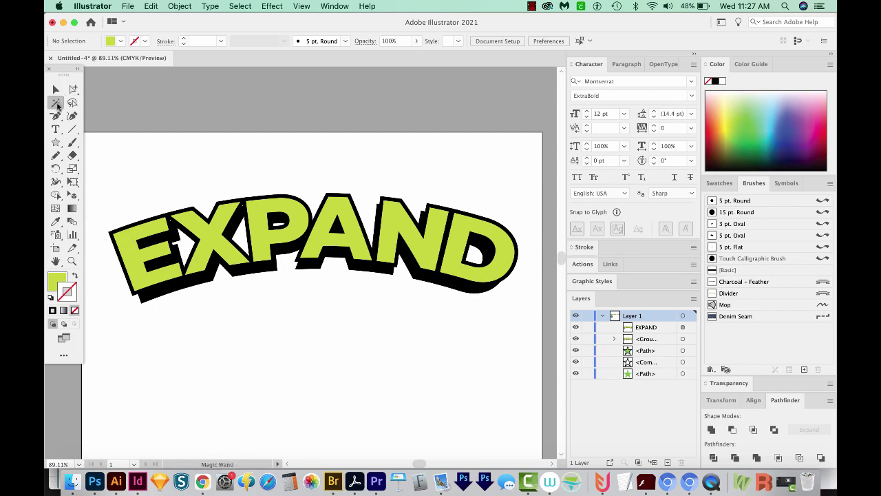
left_click(121, 239)
key("v")
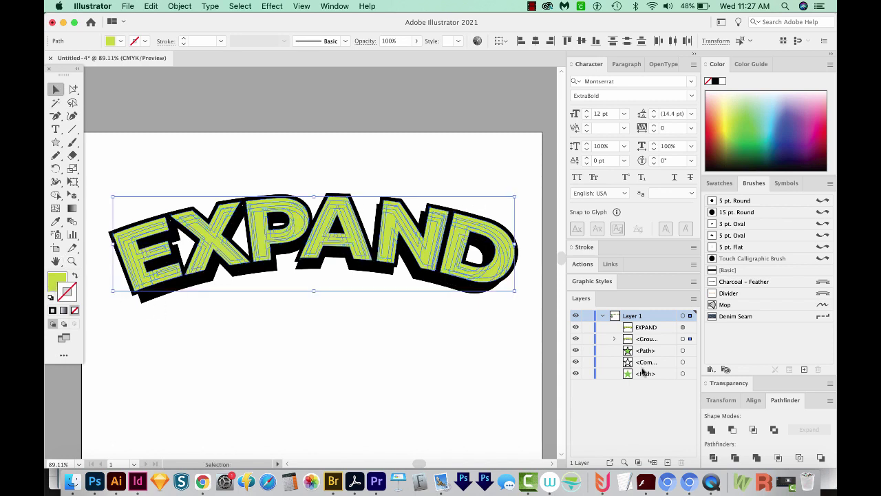
left_click(712, 430)
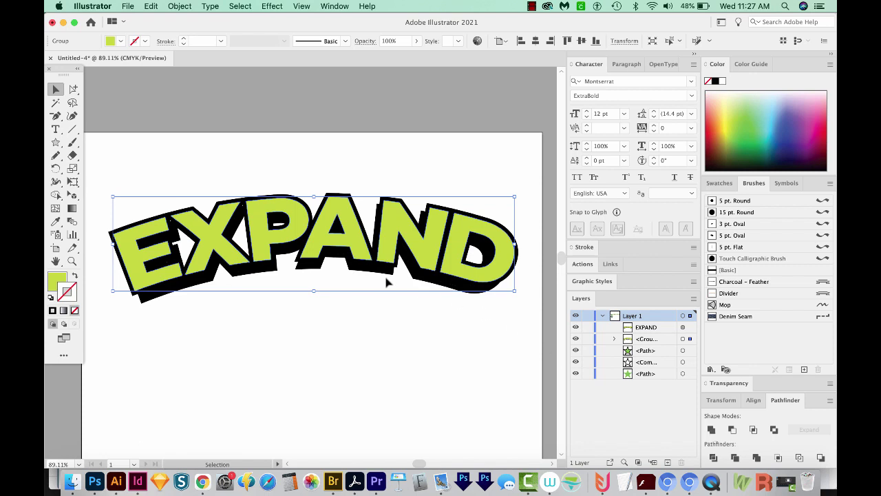
key("a")
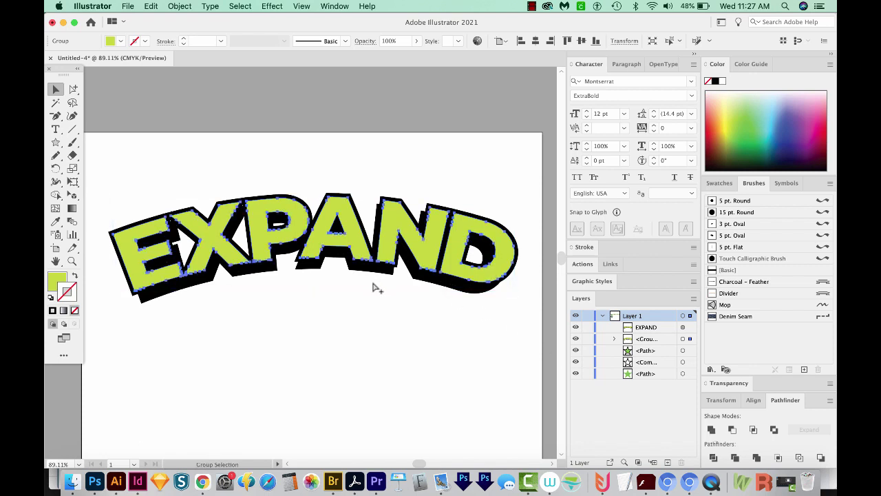
key("super+z")
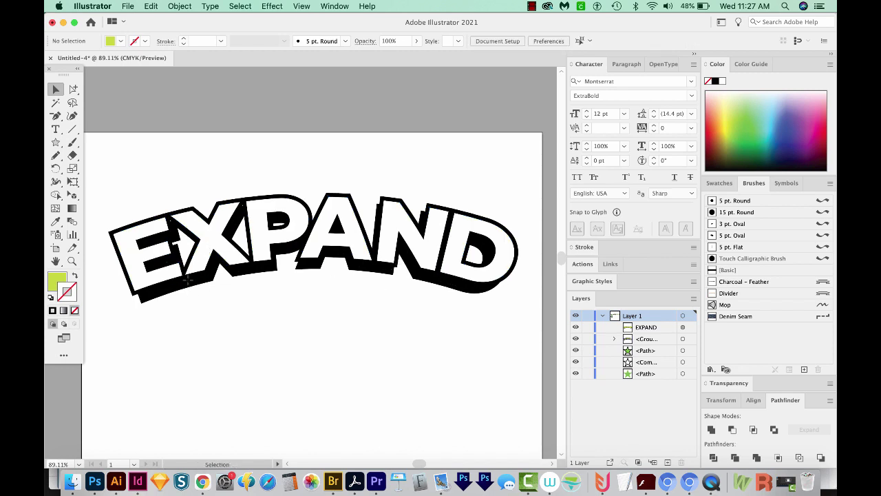
Step: Select all black outline and shadow pieces, unite them with Pathfinder, and hide the united shape
left_click(188, 282)
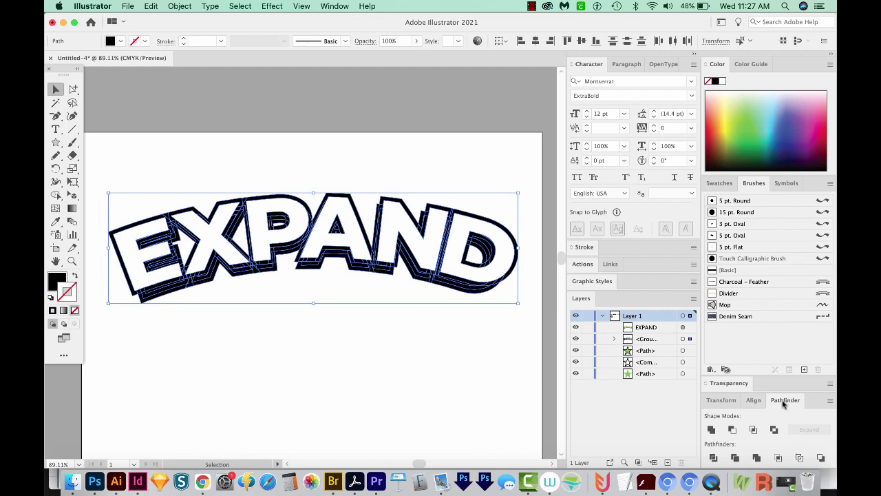
left_click(710, 432)
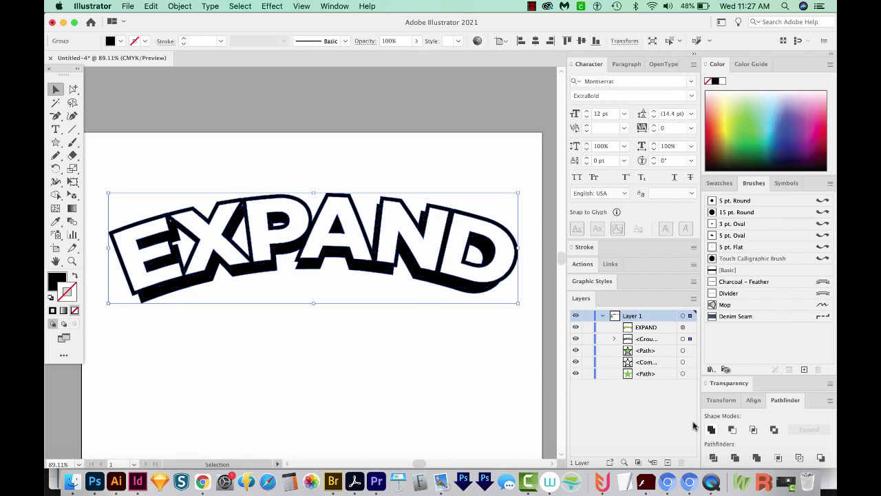
key("super+alt")
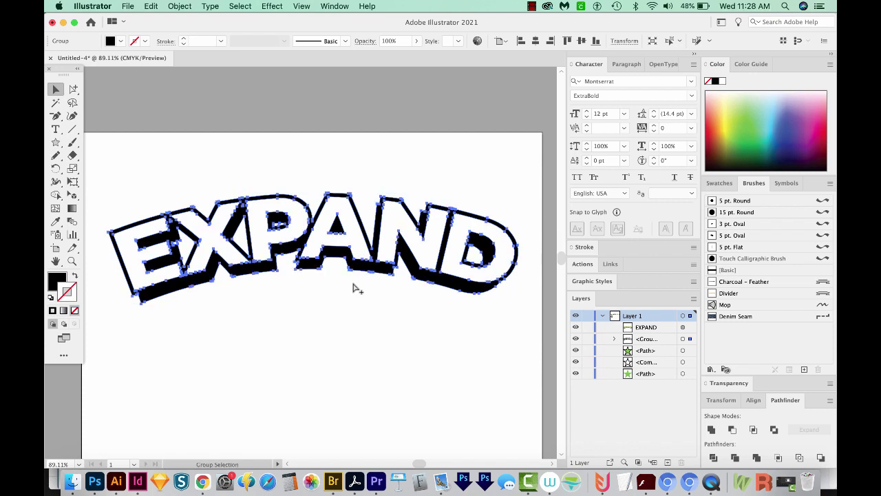
key("Delete")
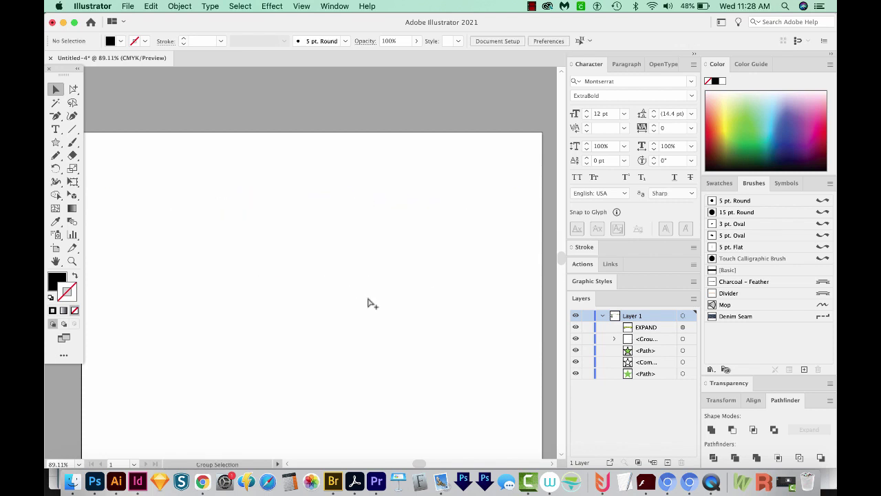
Step: Delete the leftover paths without fill or stroke around the EXPAND lettering in Outline view
key("super+alt")
key("super+y")
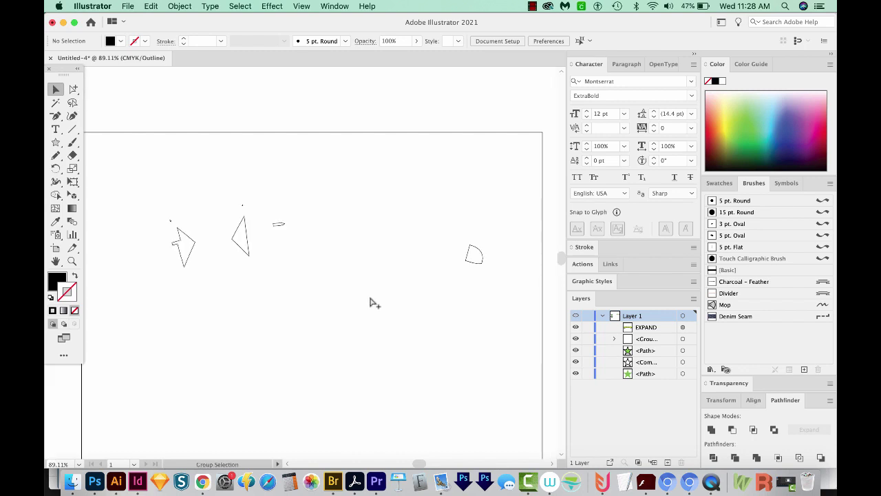
key("a")
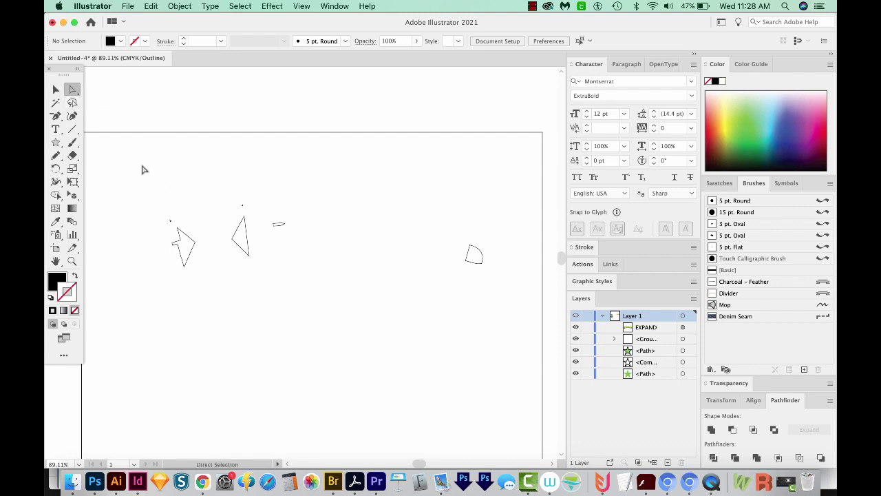
key("super+a")
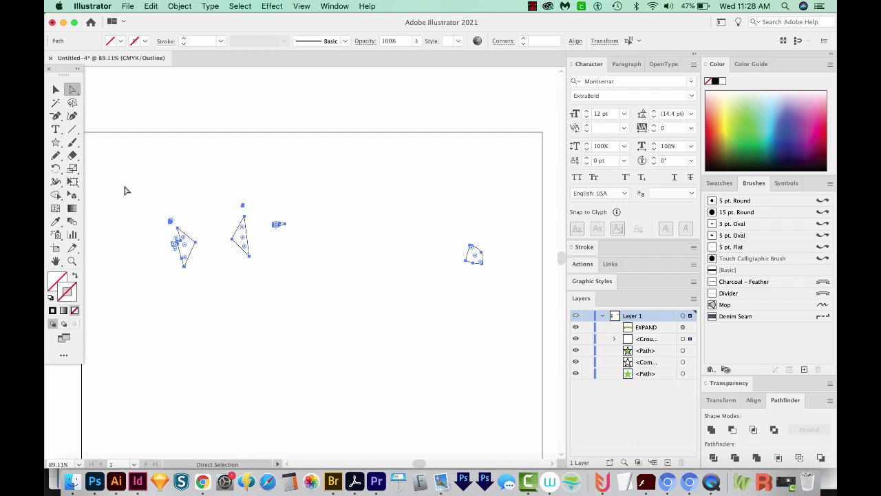
left_click(144, 186)
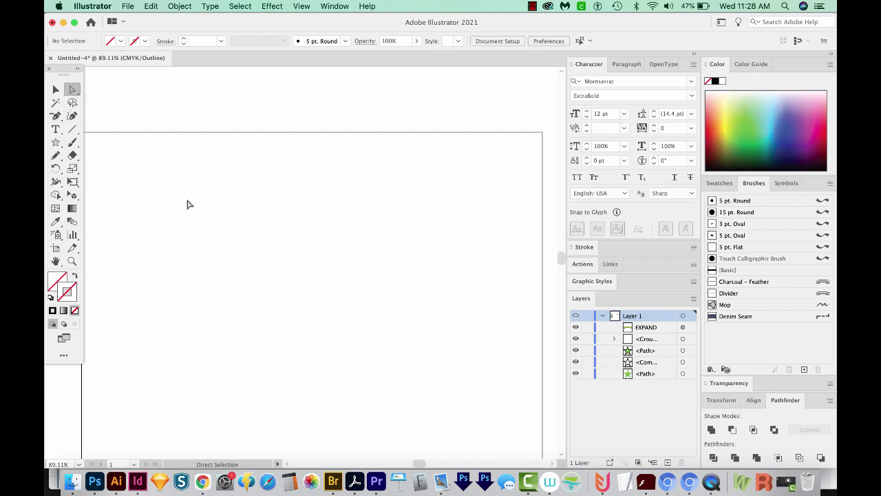
Step: Return to Preview mode, show all hidden artwork and deselect it
key("super")
key("super+y")
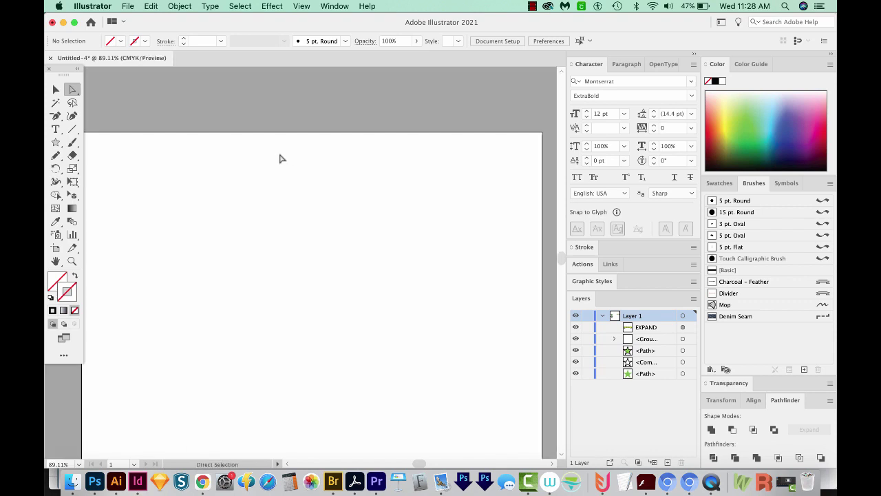
key("super+alt+3")
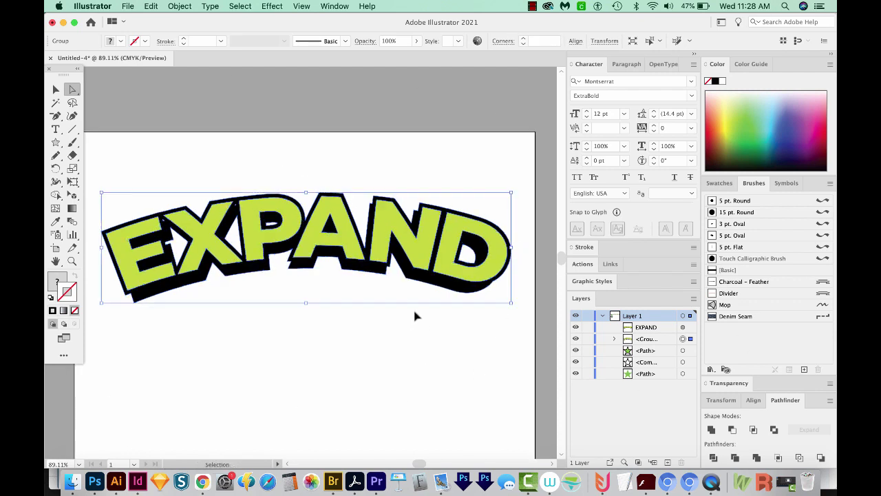
left_click(415, 314)
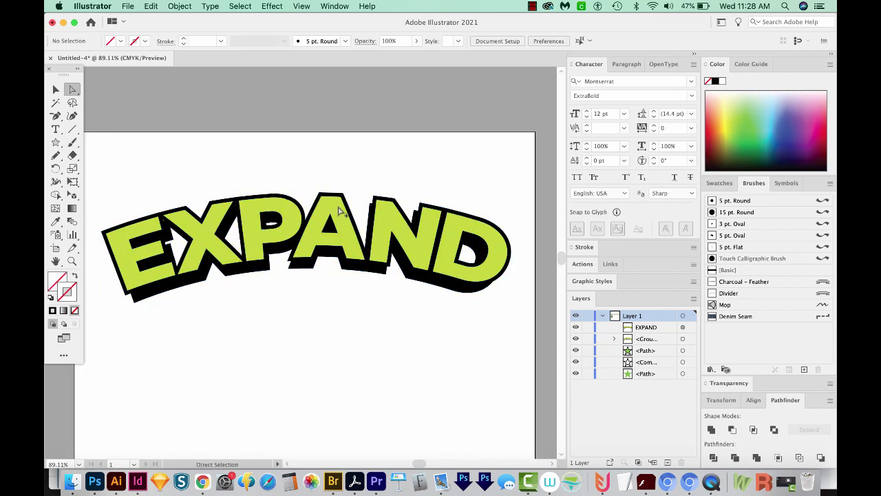
Step: Take the united green letters out of view to inspect the black shape, and bring them back
left_click(337, 207, "alt")
key("Delete")
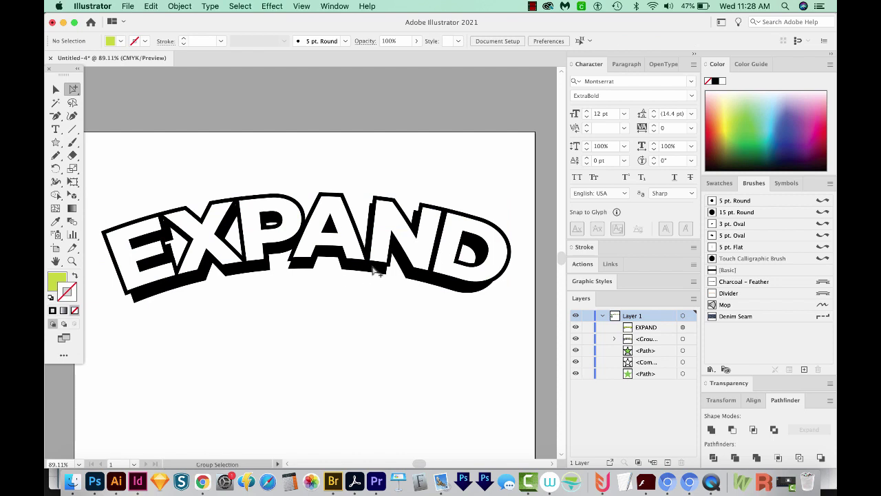
left_click(374, 271)
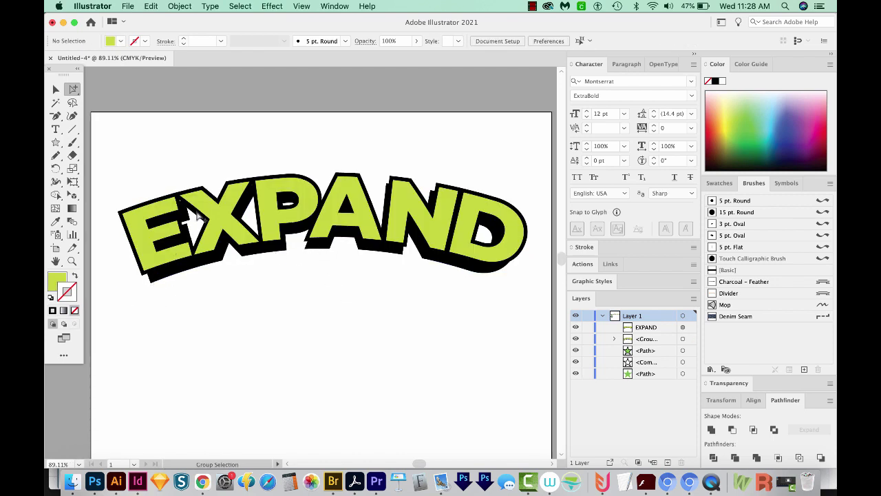
Step: Delete the notch anchor points in the black shape at the E's lower corner and the foot of the N's first leg
key("z")
left_click_drag(281, 160, 74, 379)
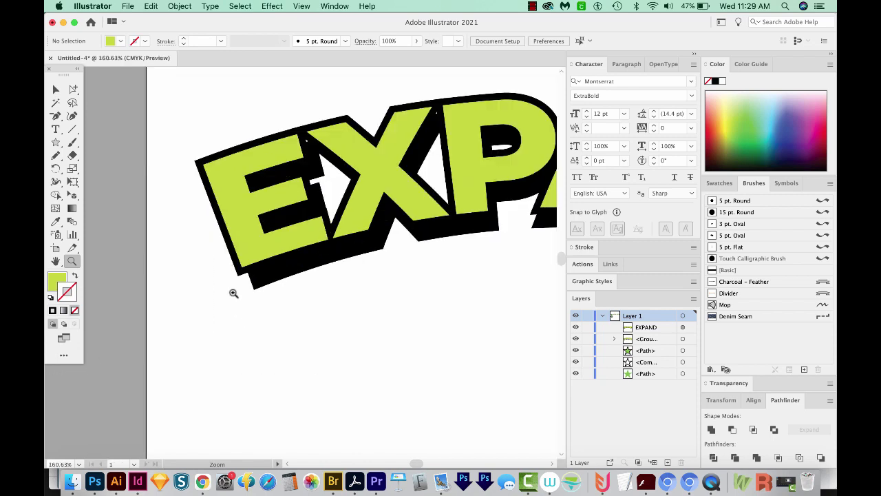
key("minus")
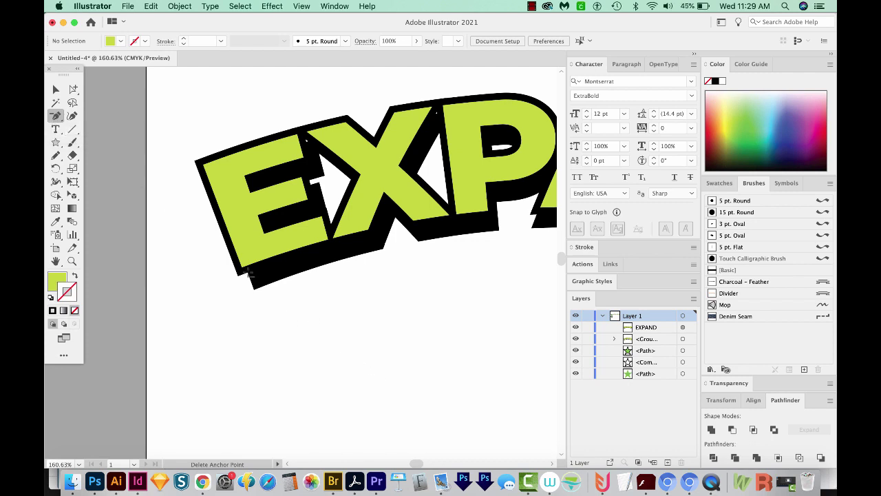
left_click(250, 274)
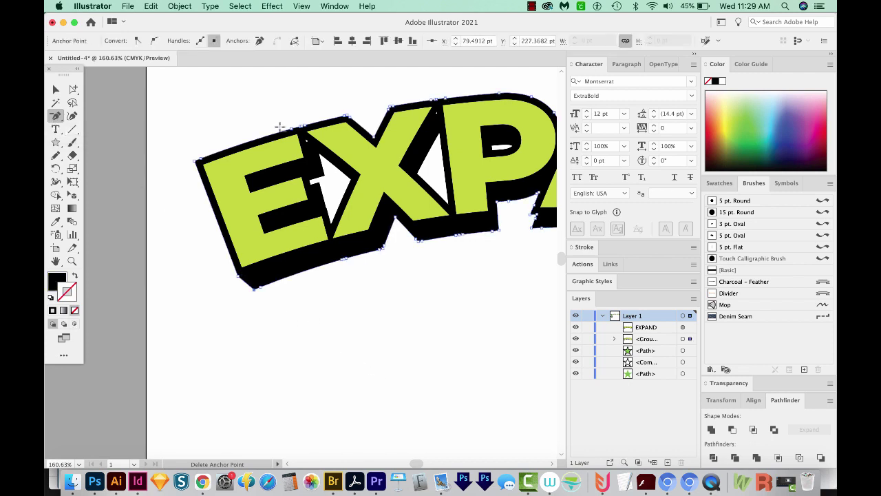
scroll(462, 183, "down", 3)
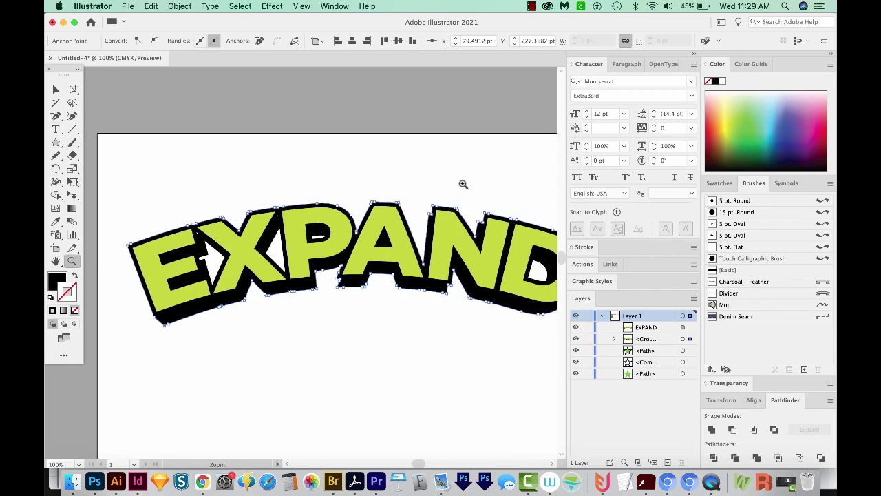
scroll(413, 262, "up", 5)
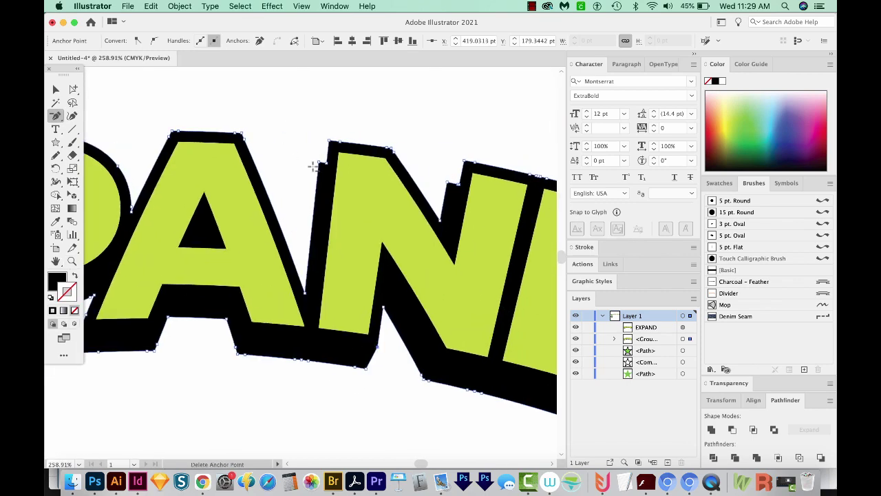
Step: Check the small leftover compound path pieces beside the X in the black shape, and clear the selection
scroll(324, 165, "left", 10)
key("a")
left_click(141, 241)
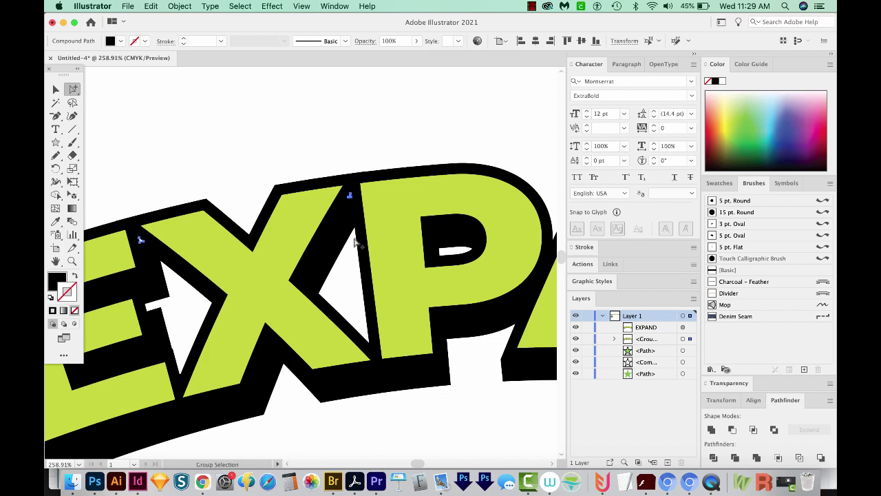
key("super+shift+a")
key("super+1")
key("z")
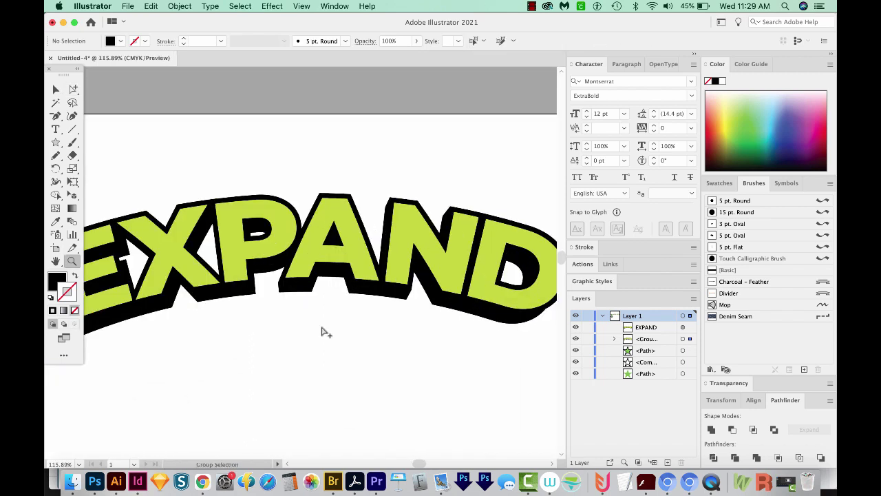
left_click(321, 325, "alt")
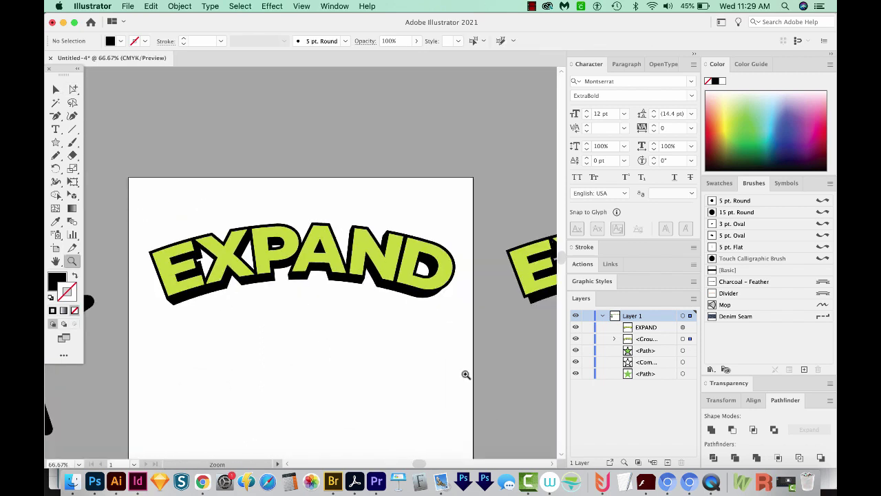
Step: Select the live EXPAND text beside the artboard and compare it with the expanded lettering in Outline view, ending in Preview mode
left_click_drag(465, 352, 162, 343)
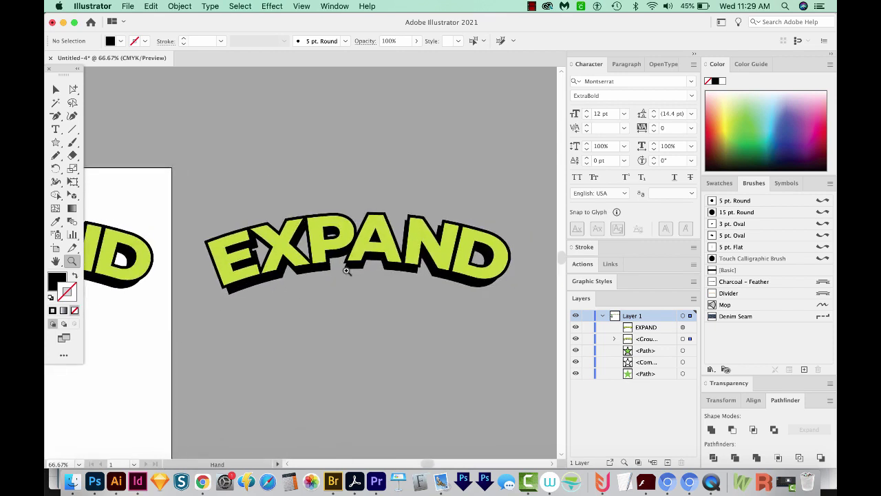
left_click_drag(231, 348, 507, 377)
scroll(262, 277, "down", 3)
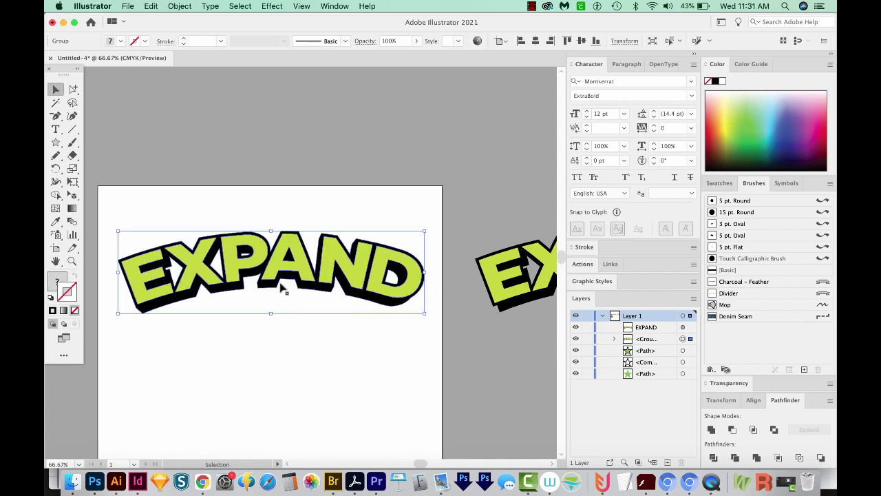
left_click_drag(478, 327, 315, 309)
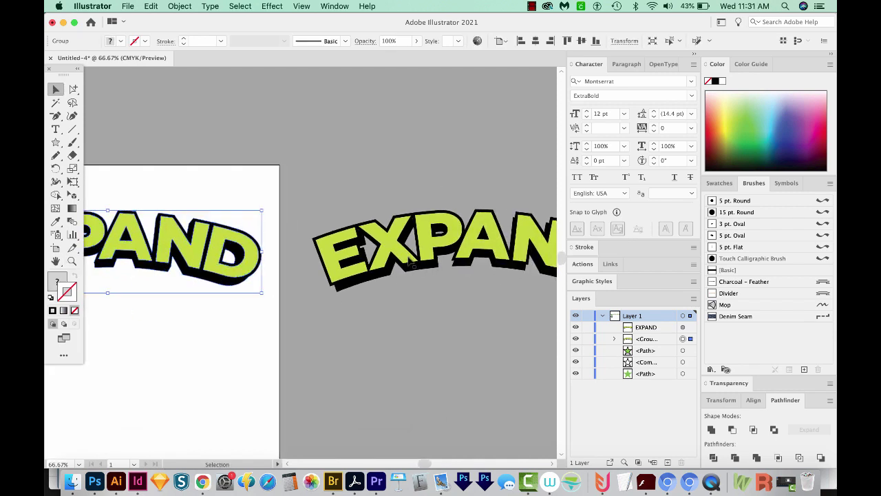
left_click(409, 261)
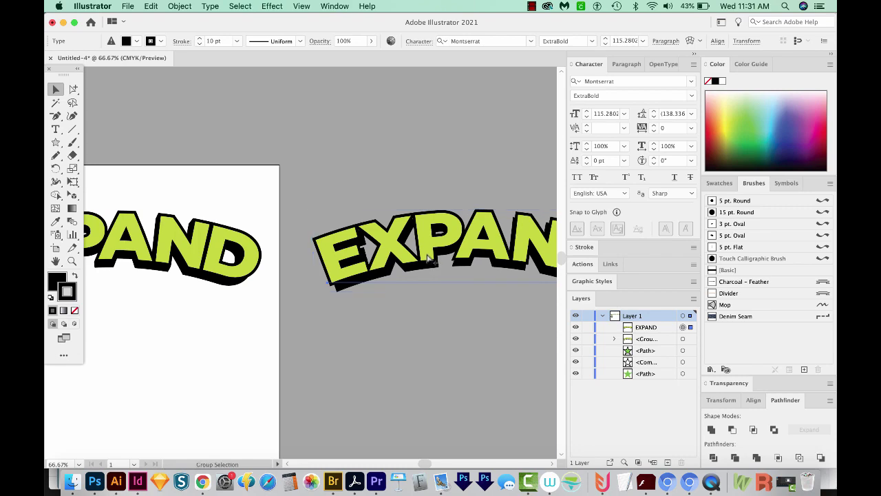
key("super+y")
key("super+y")
key("super+y")
key("super+y")
key("super+y")
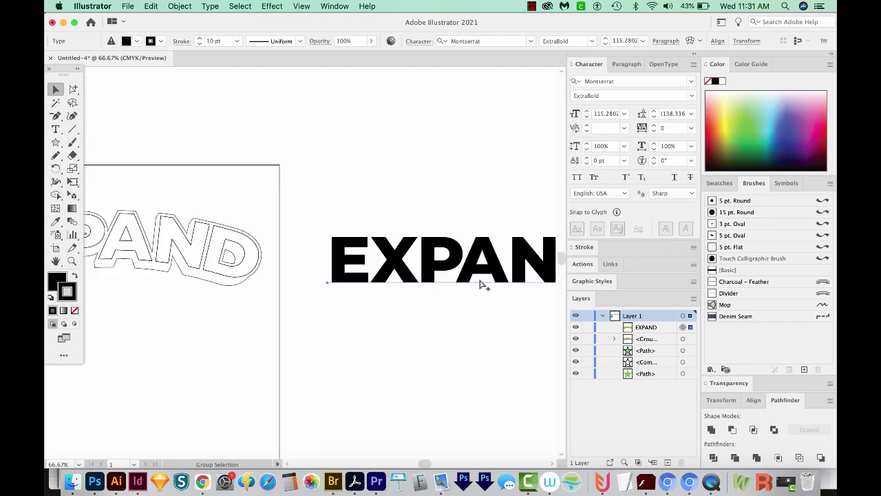
left_click_drag(388, 285, 298, 285)
key("super+y")
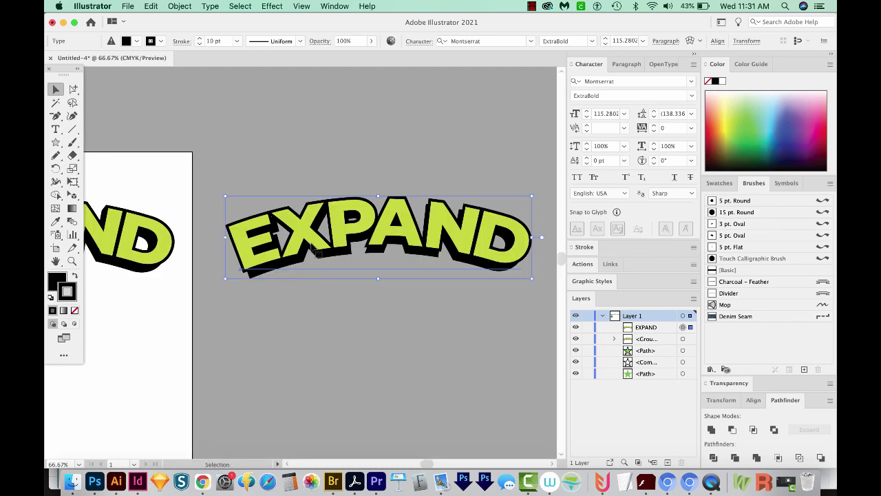
Step: Select the expanded EXPAND group on the artboard to examine its extents, and deselect it
scroll(345, 267, "left", 10)
left_click(313, 267)
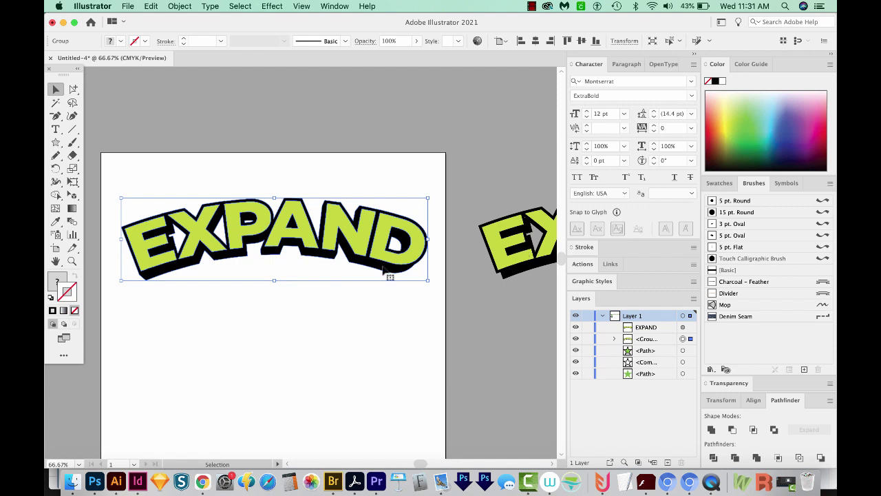
left_click(240, 296)
scroll(240, 296, "left", 2)
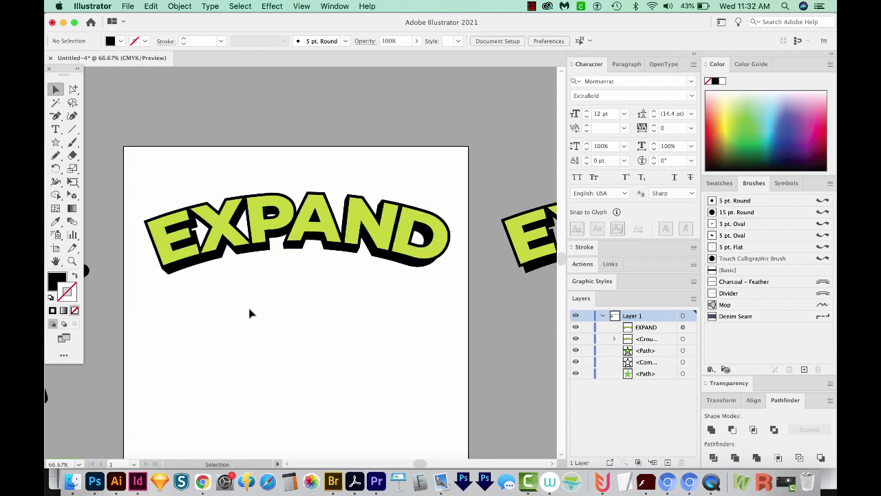